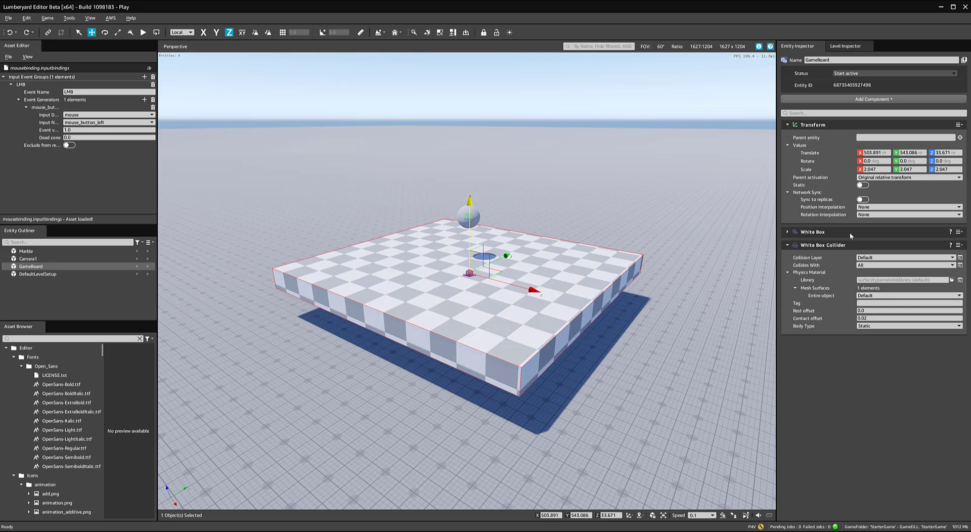
- Export the GameBoard's White Box mesh as an OBJ file named GameBoard on the Desktop
click(788, 232)
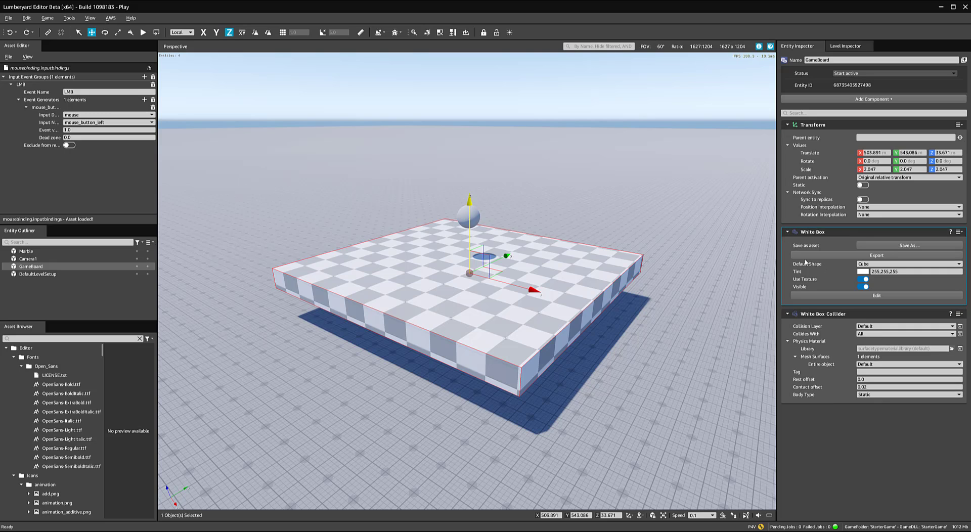
click(874, 256)
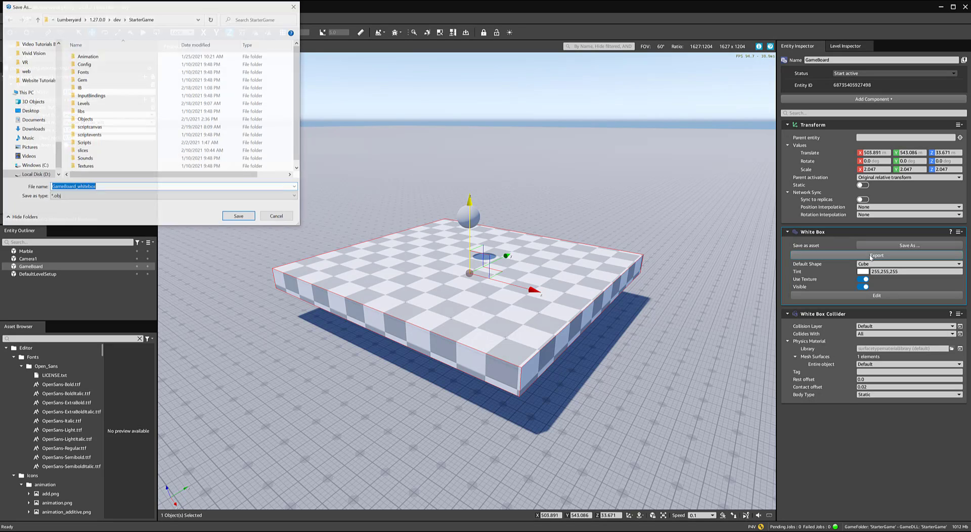
text(Game)
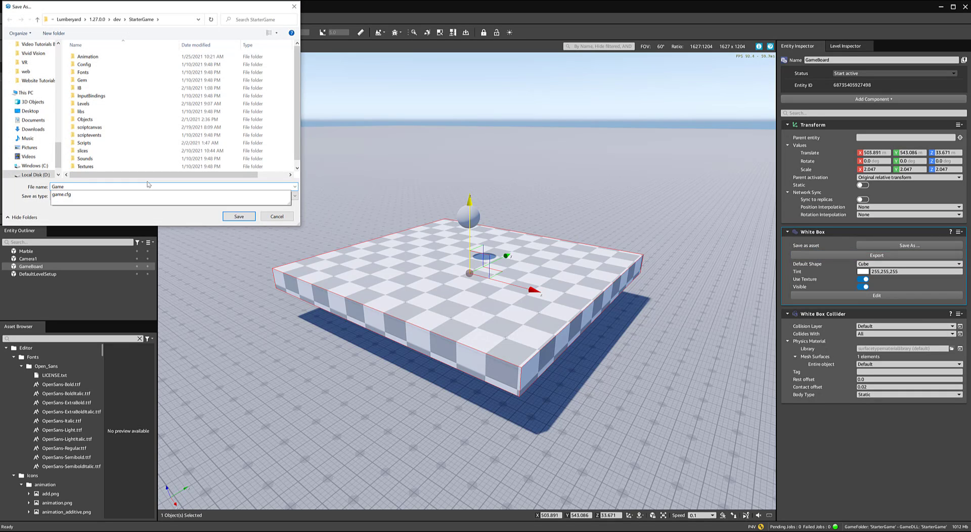
text(boa)
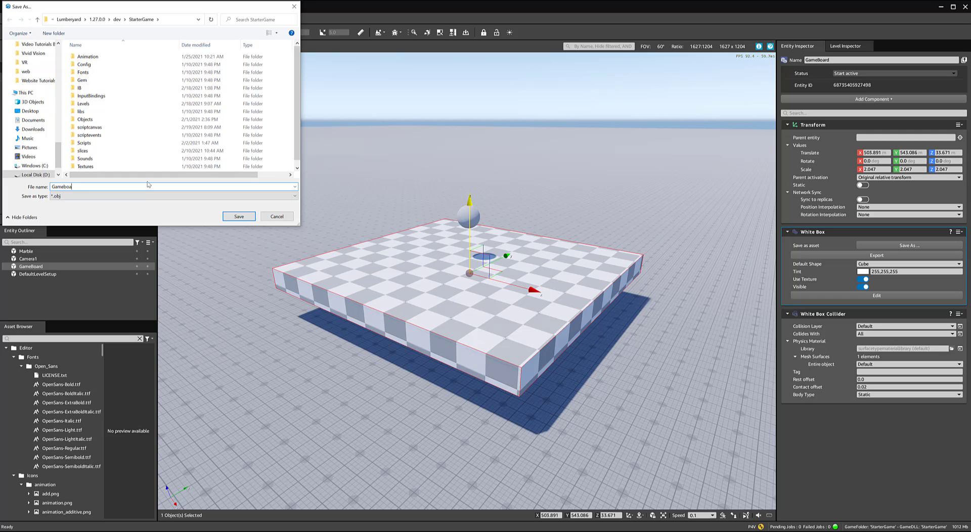
key(BackSpace)
key(BackSpace)
key(BackSpace)
text(Board)
click(32, 111)
click(234, 218)
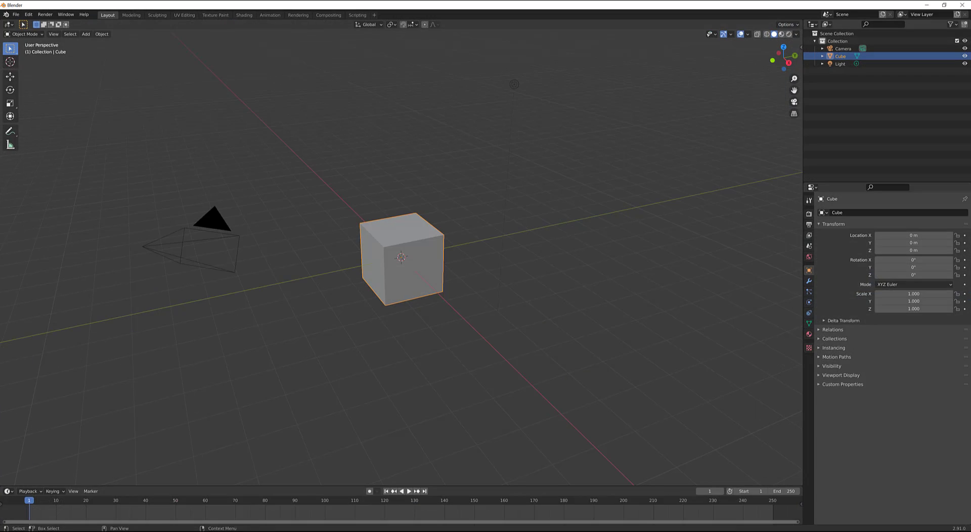
- Switch to Blender and delete the default cube, camera and light from the new scene
middle_drag(287, 141, 277, 163)
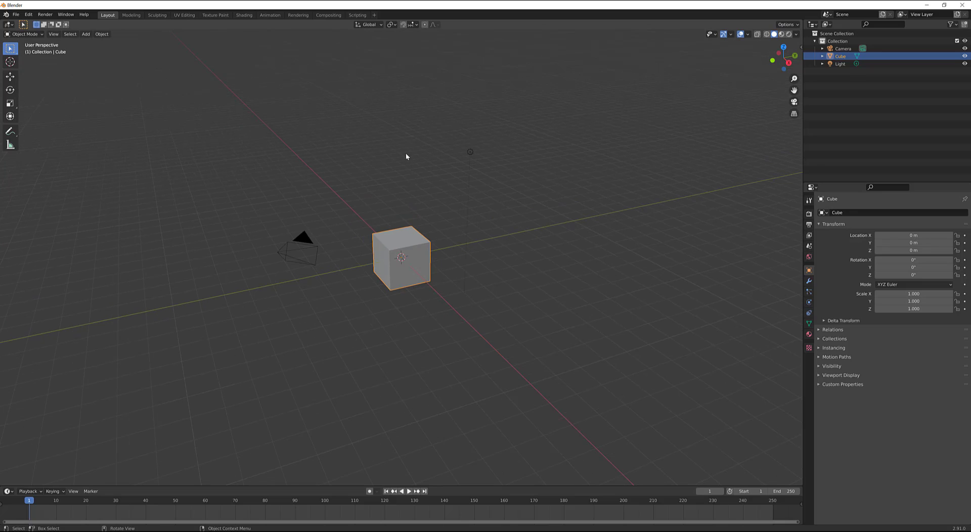
drag(251, 114, 578, 320)
key(Delete)
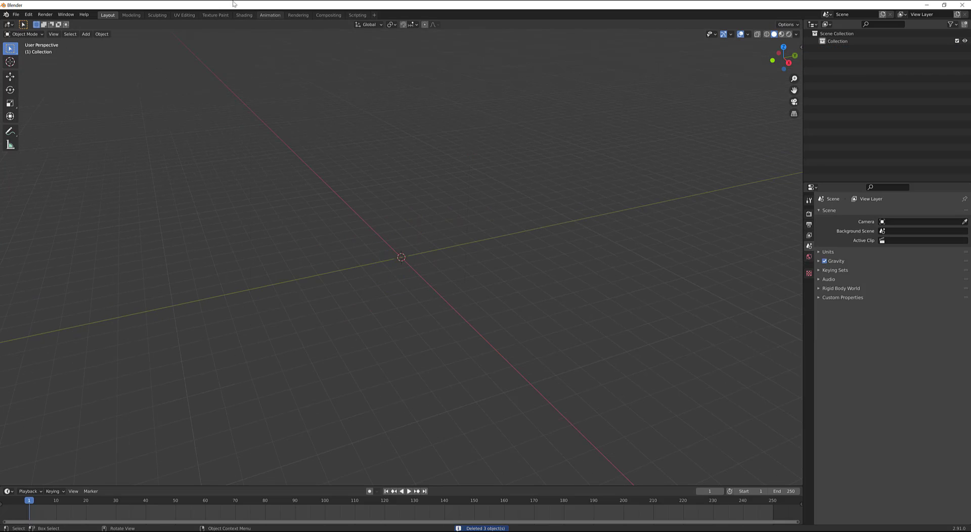
- Import GameBoard.obj from the Desktop as a Wavefront OBJ
click(16, 14)
mouse_move(52, 117)
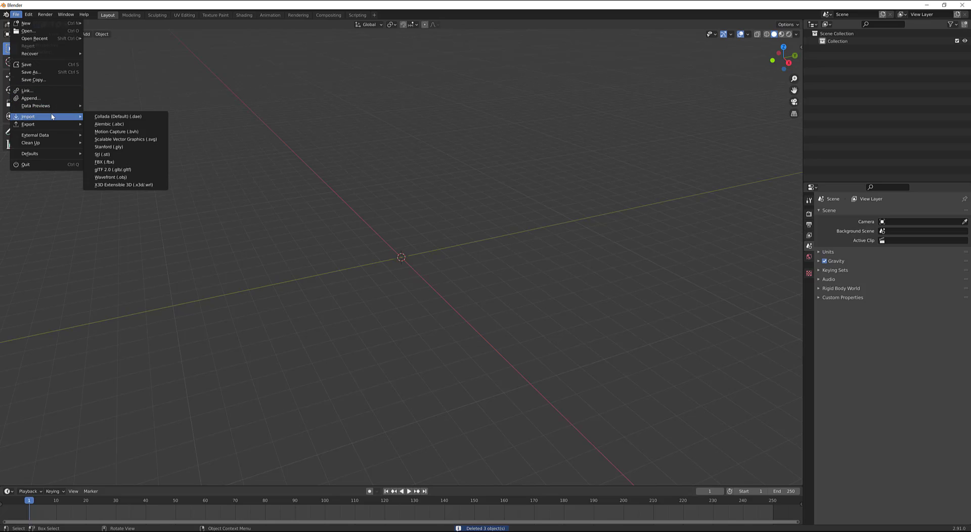
click(117, 178)
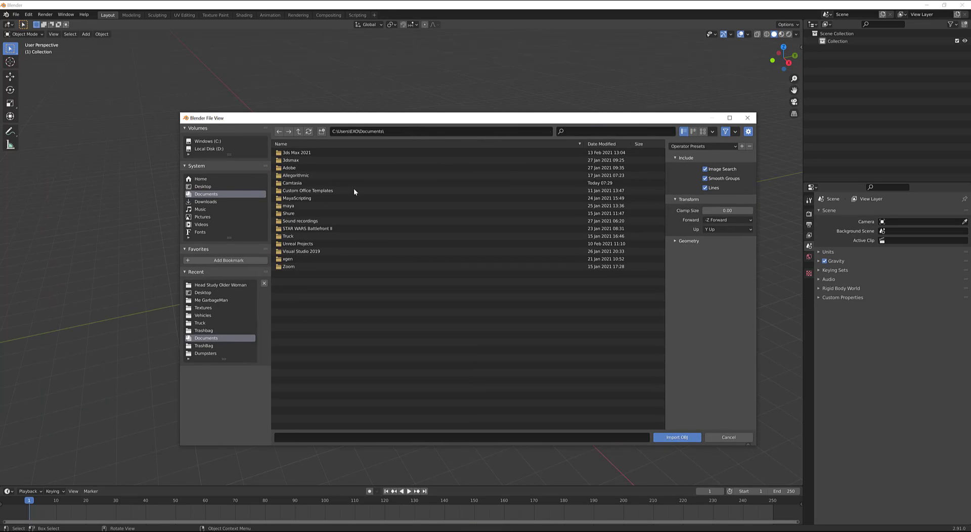
click(203, 186)
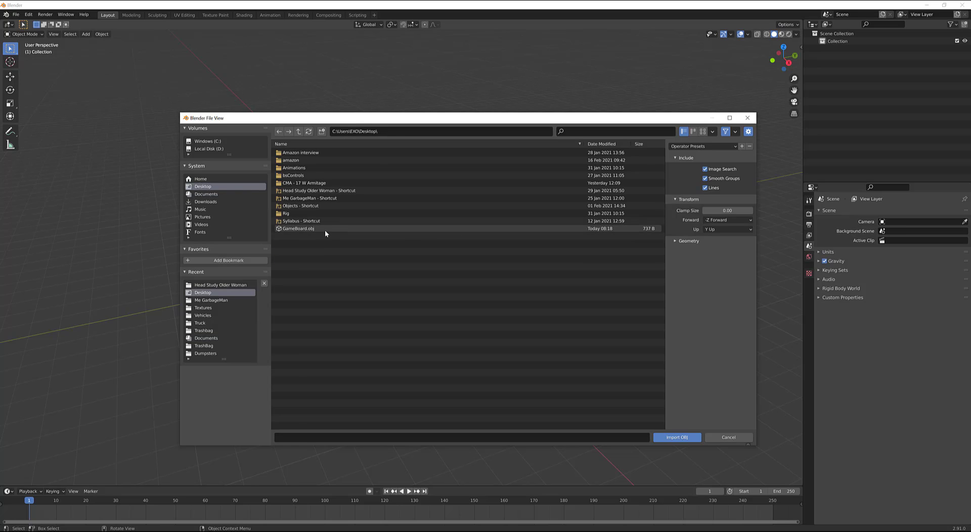
double_click(304, 228)
- Examine the imported board's orientation from several angles, with the board selected and the Move tool active
alt+middle_drag(331, 271, 440, 283)
click(440, 286)
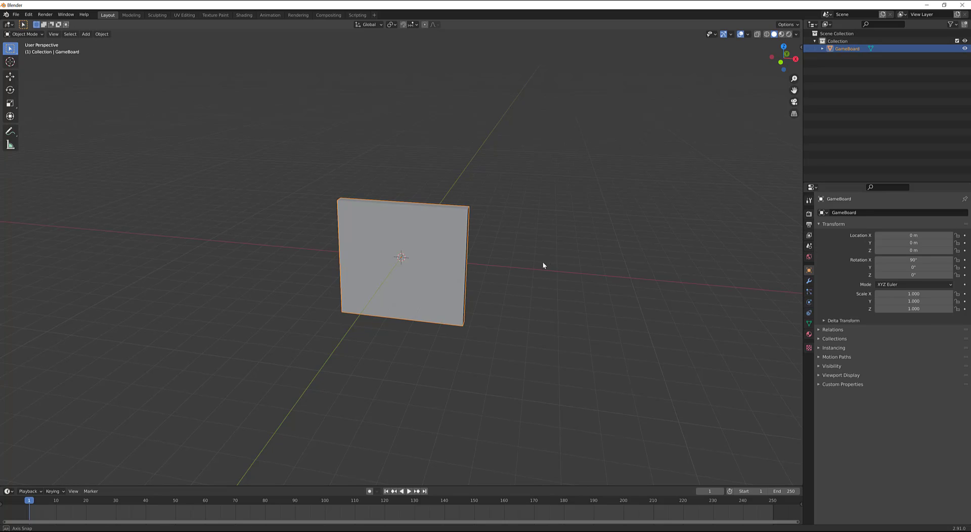
middle_drag(544, 265, 804, 54)
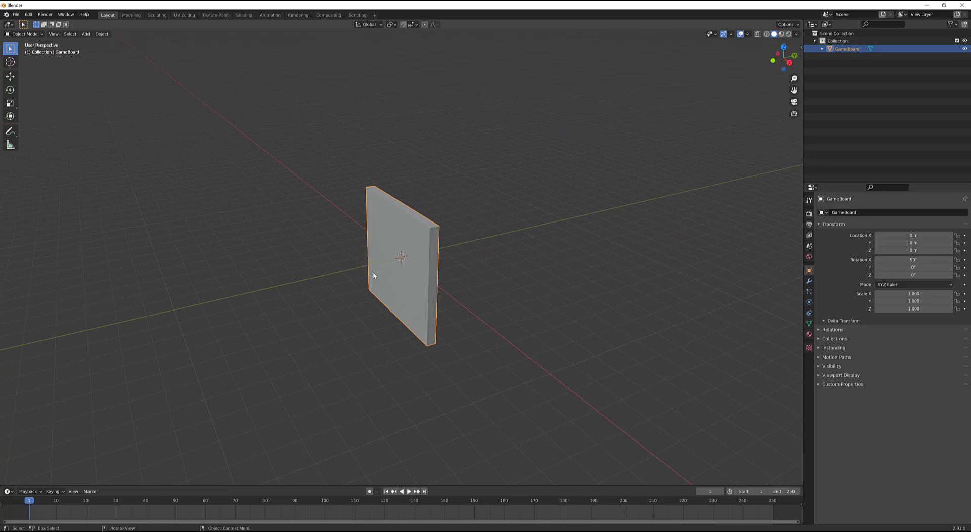
middle_drag(468, 272, 626, 183)
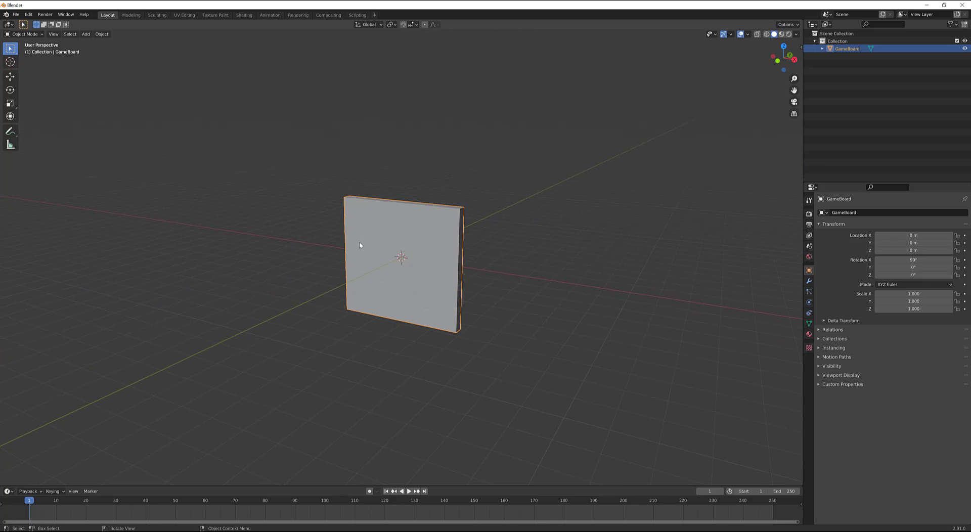
middle_drag(431, 244, 527, 267)
key(alt+a)
click(439, 270)
click(13, 76)
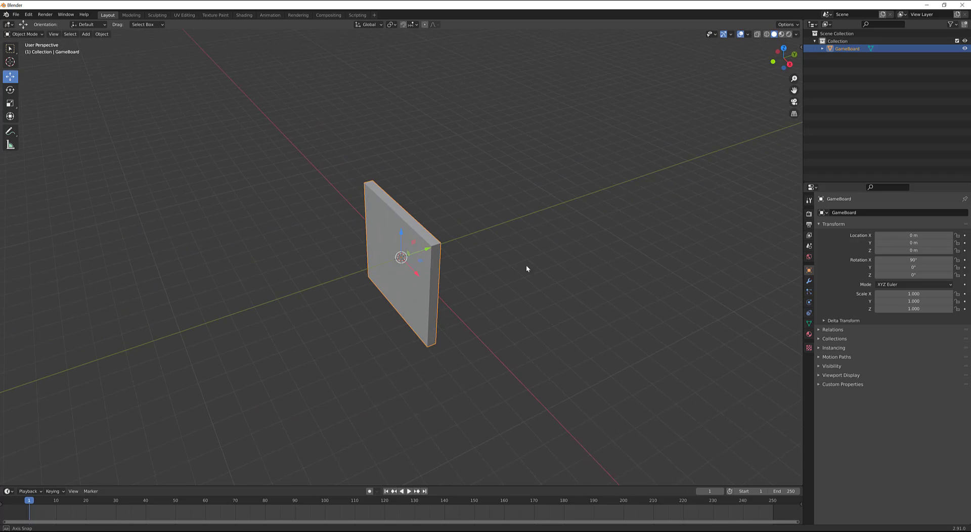
middle_drag(464, 295, 483, 304)
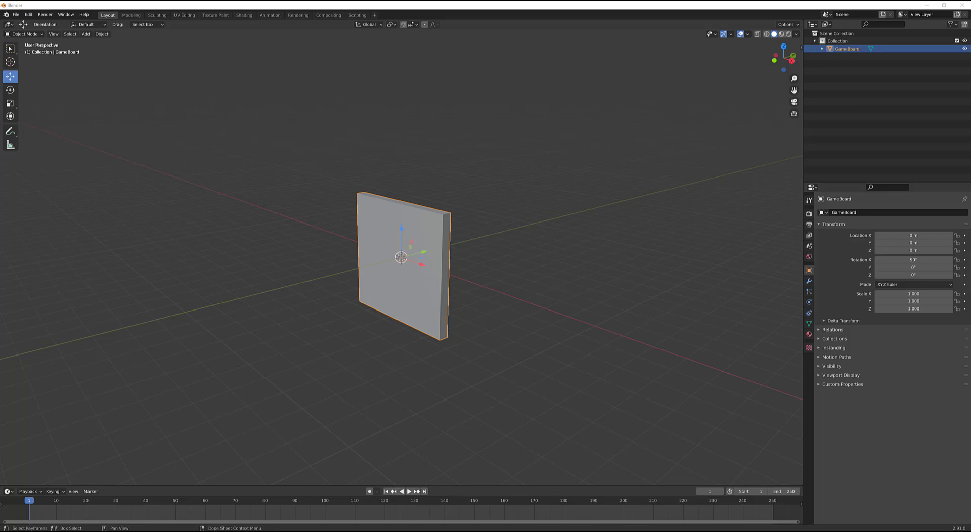
- Switch to Lumberyard, try raising the GameBoard along Z to about 34.27 m, and undo the change
click(195, 500)
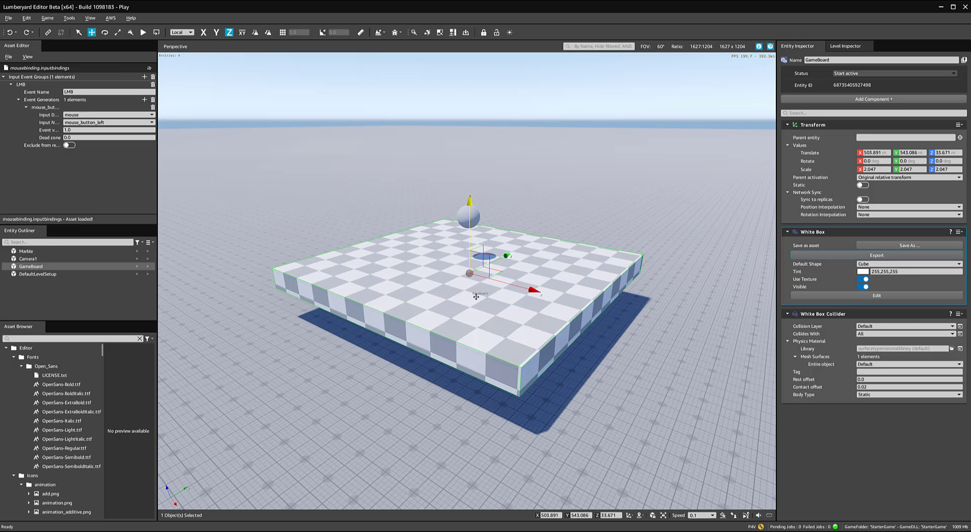
click(946, 152)
scroll(953, 151, up, 6)
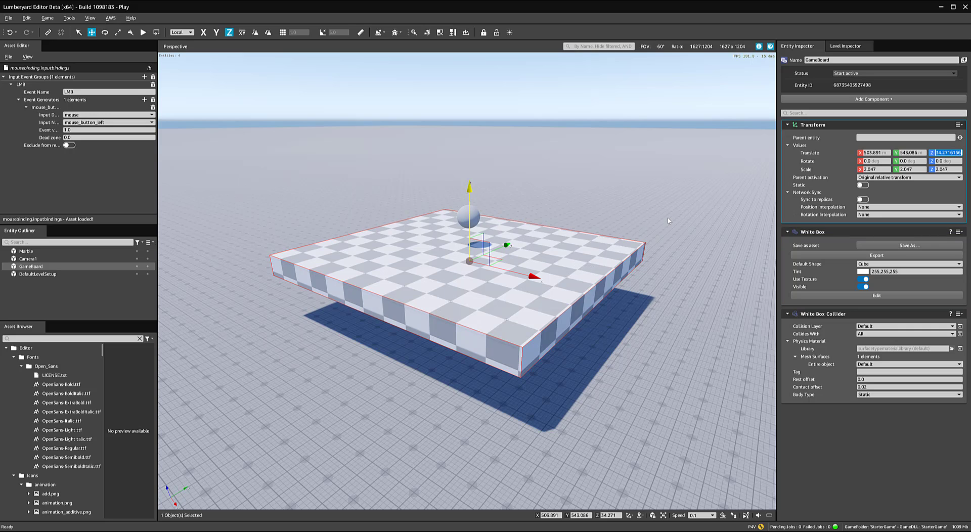
key(ctrl+z)
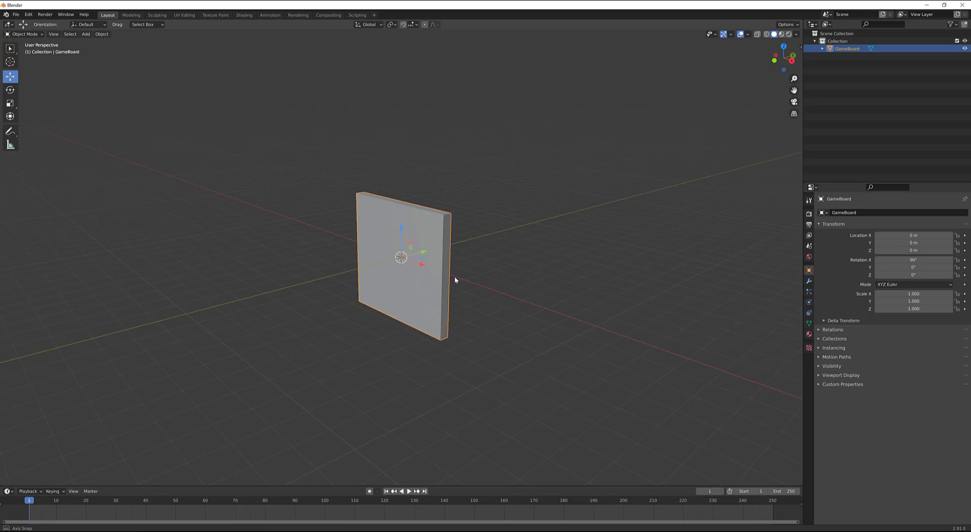
- Switch to Blender and set the board's X rotation to 0° to lay it flat
middle_drag(486, 284, 460, 285)
key(n)
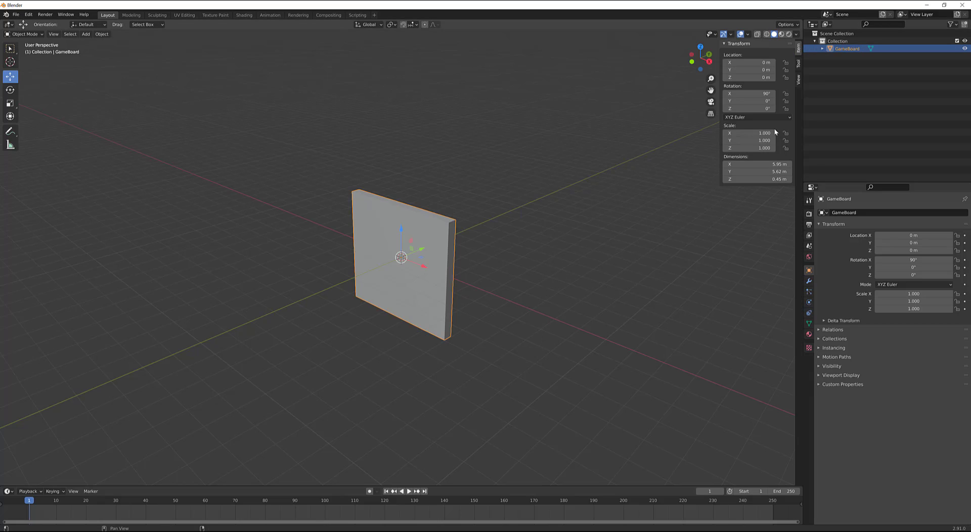
click(743, 93)
text(0)
key(Return)
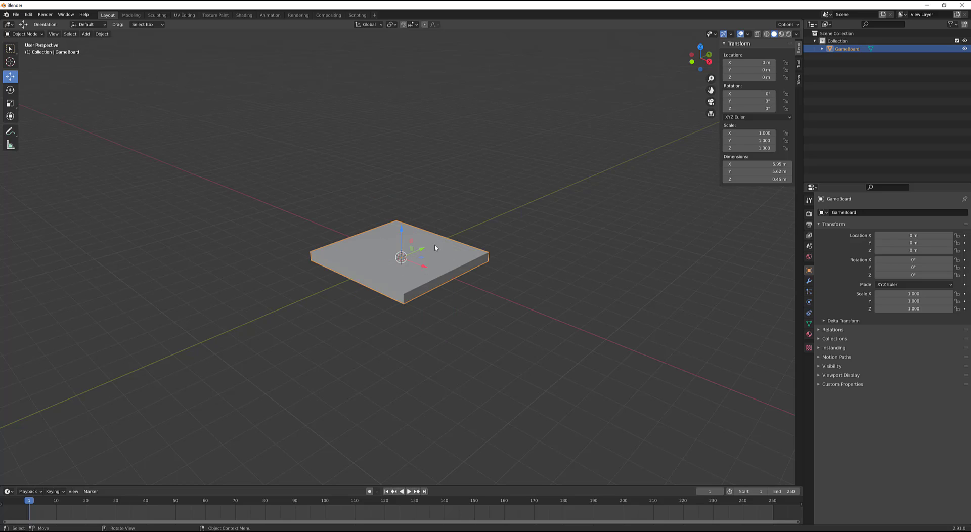
- Try moving the board upward along the Z axis and undo the move
drag(402, 227, 400, 189)
key(ctrl+z)
mouse_move(451, 210)
middle_down()
mouse_move(454, 225)
mouse_move(456, 217)
middle_up()
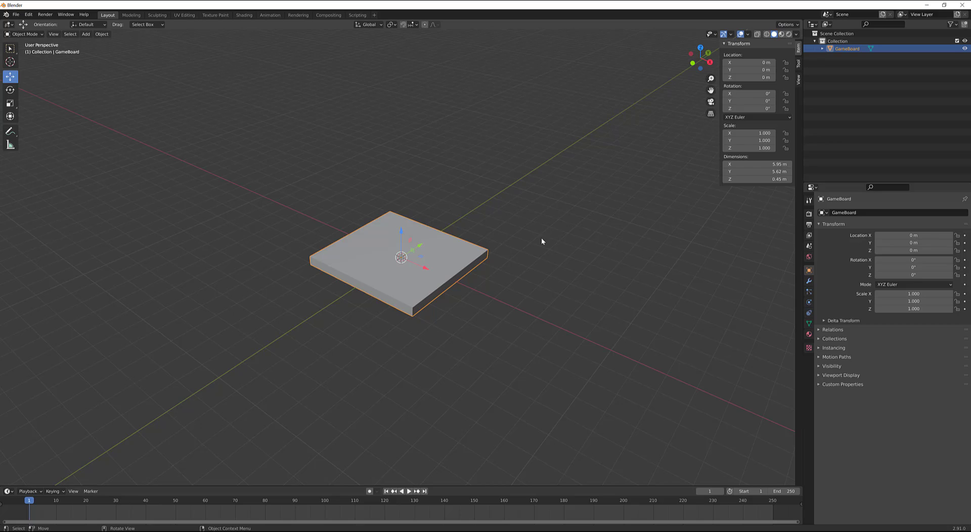
- Examine the viewport's item, tool and view settings, showing and hiding the toolbar and the sidebar
key(t)
key(t)
key(n)
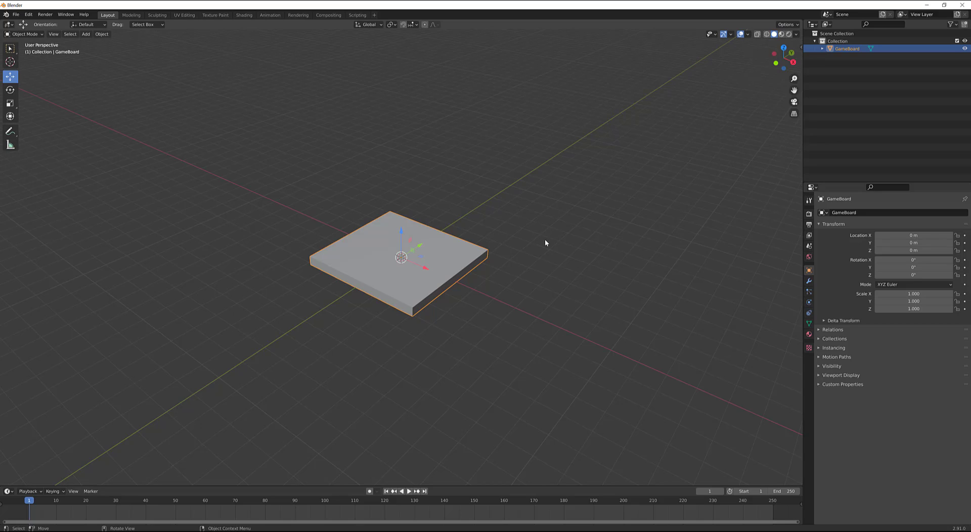
key(n)
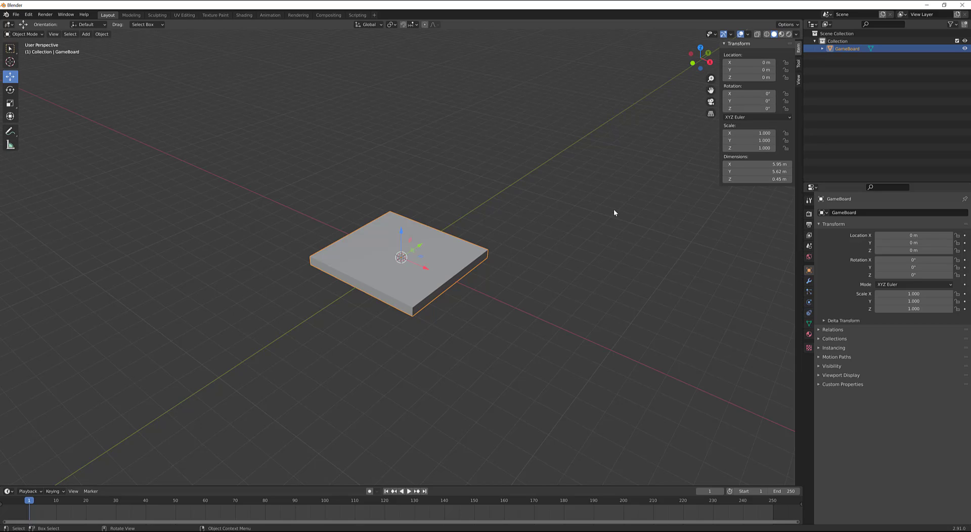
click(799, 62)
click(799, 79)
click(800, 63)
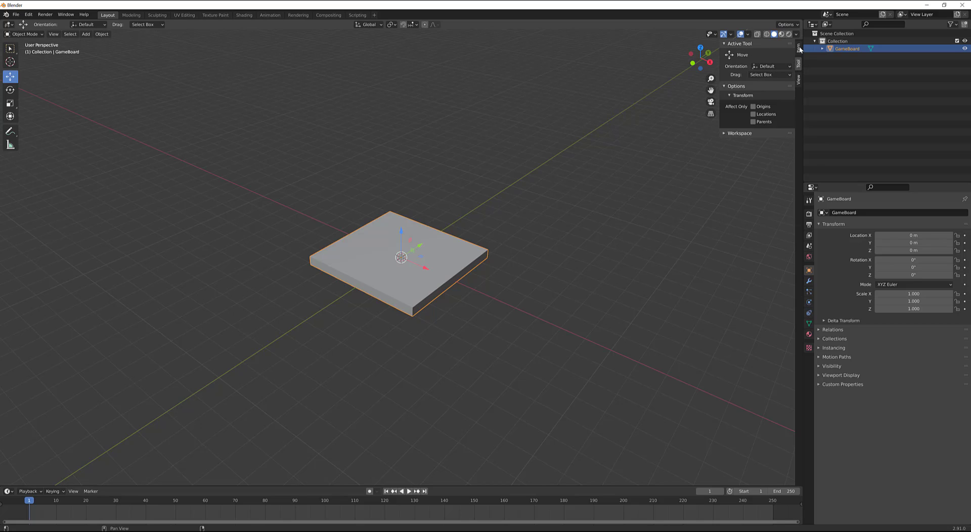
click(799, 48)
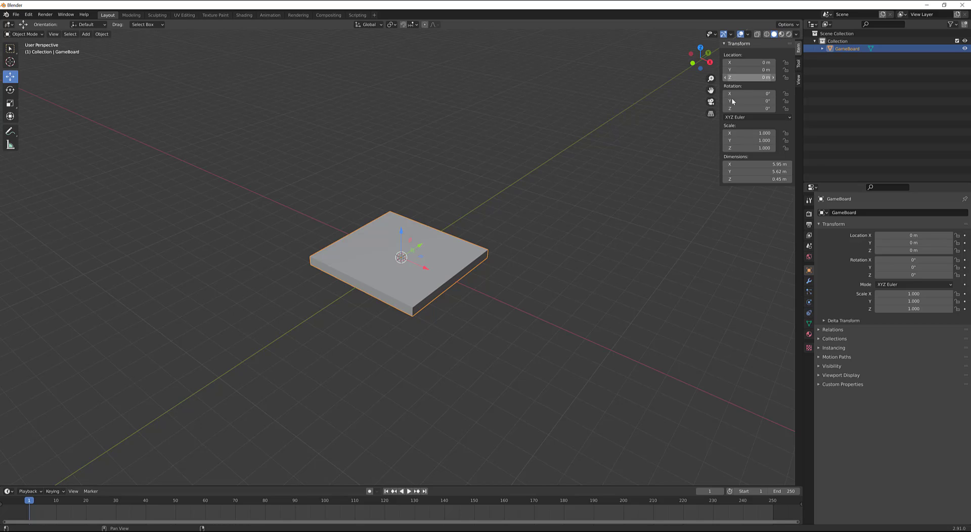
key(n)
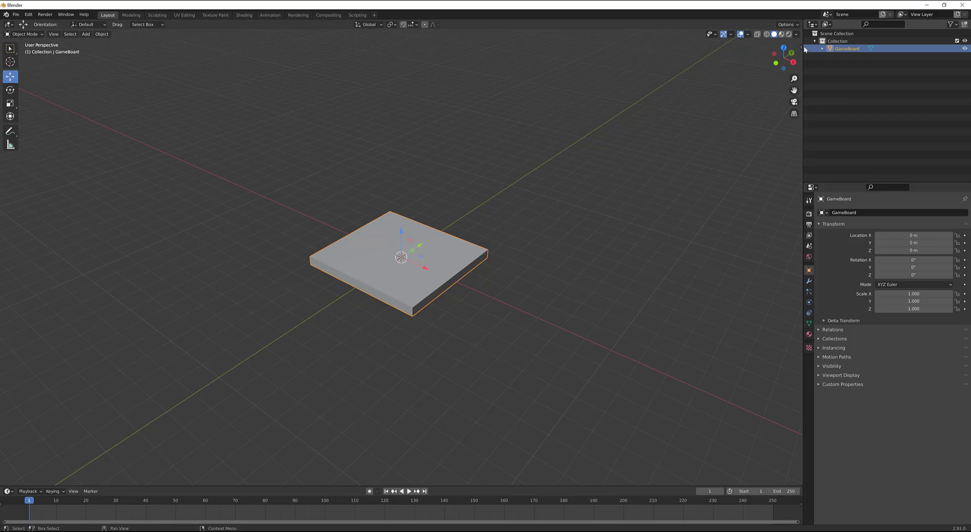
key(n)
key(n)
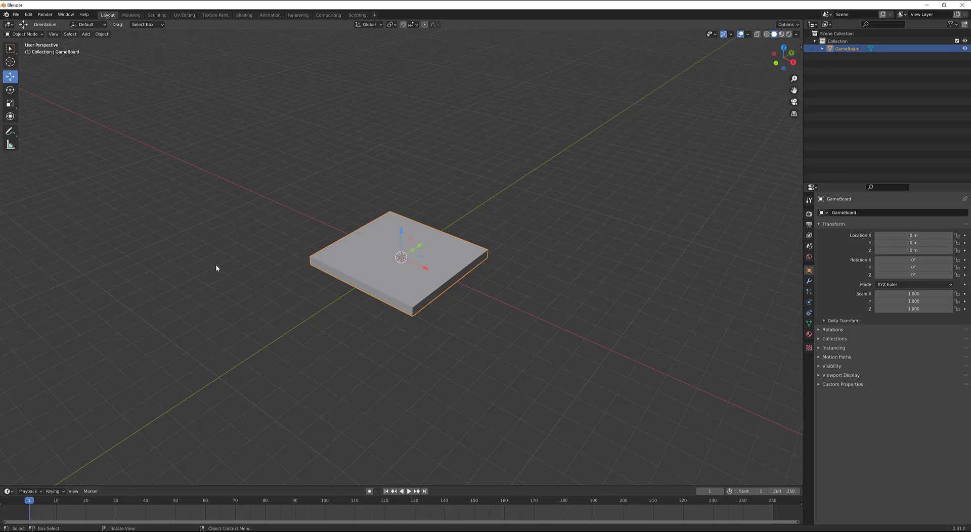
key(t)
key(t)
middle_drag(290, 314, 426, 254)
key(z)
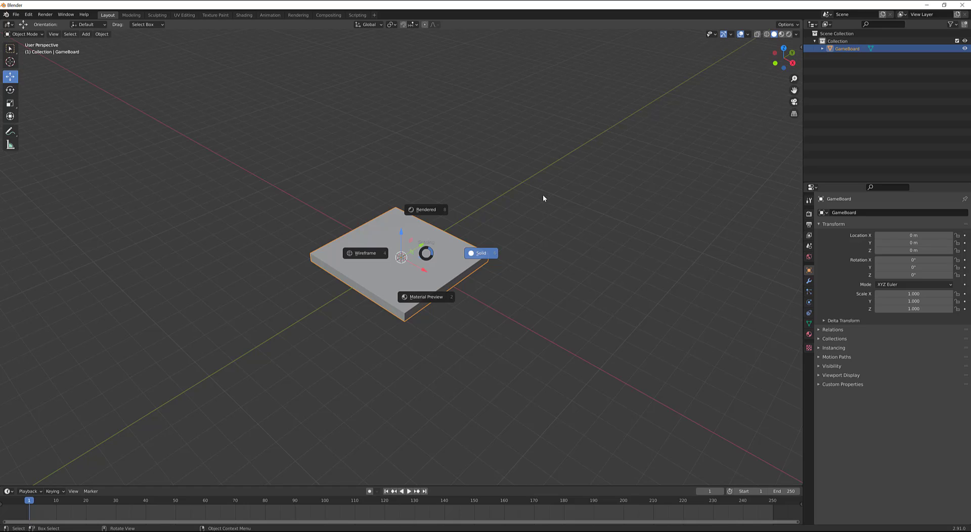
click(544, 198)
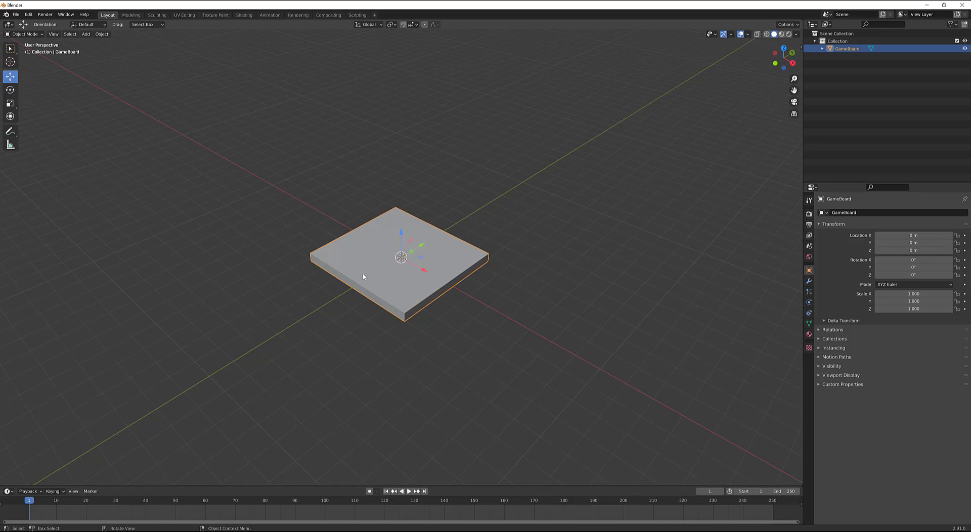
key(period)
key(Escape)
- Frame the selected board in the viewport and examine it from several angles and distances
key(KP_Decimal)
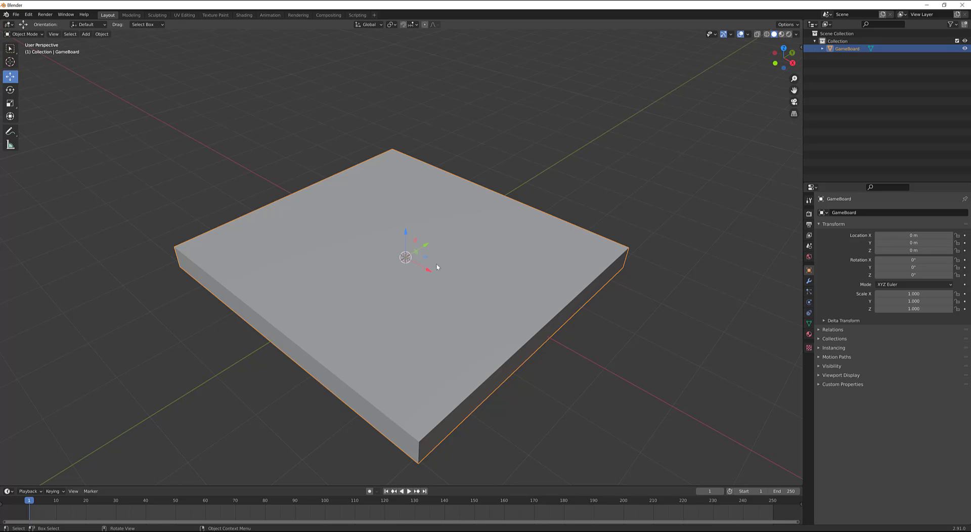
alt+middle_drag(368, 323, 377, 317)
middle_drag(432, 417, 396, 270)
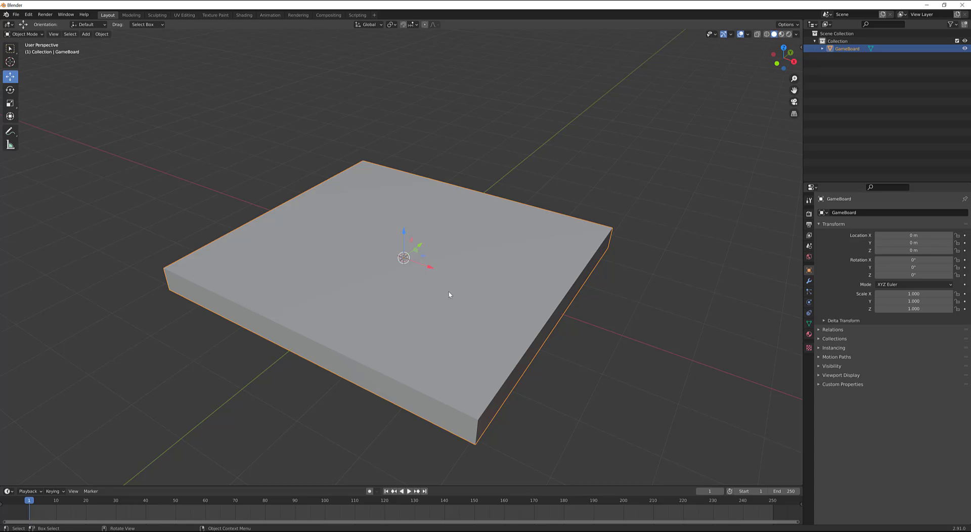
middle_drag(449, 294, 406, 260)
scroll(418, 284, down, 6)
scroll(418, 283, up, 6)
scroll(418, 283, down, 3)
scroll(411, 273, up, 2)
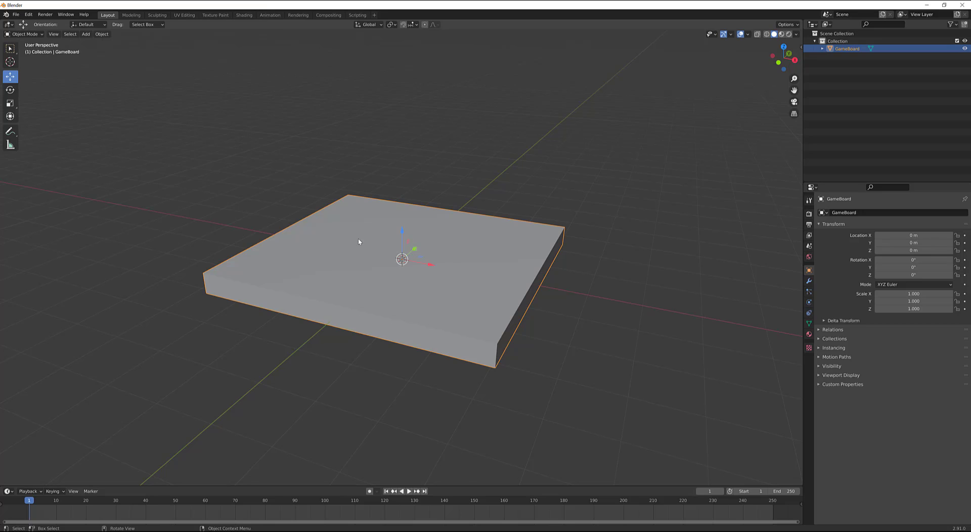
- Duplicate the board and leave the copy exactly in place over the original
middle_drag(406, 260, 406, 234)
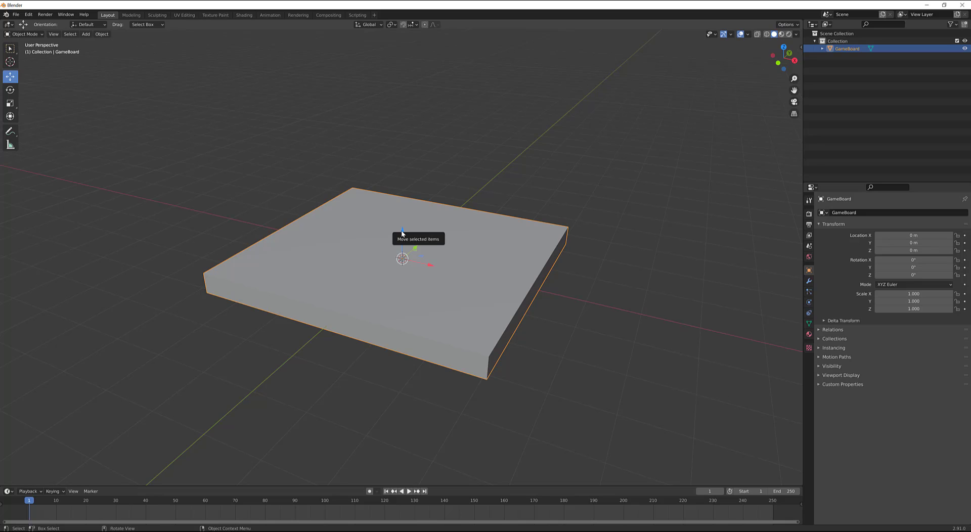
key(shift+d)
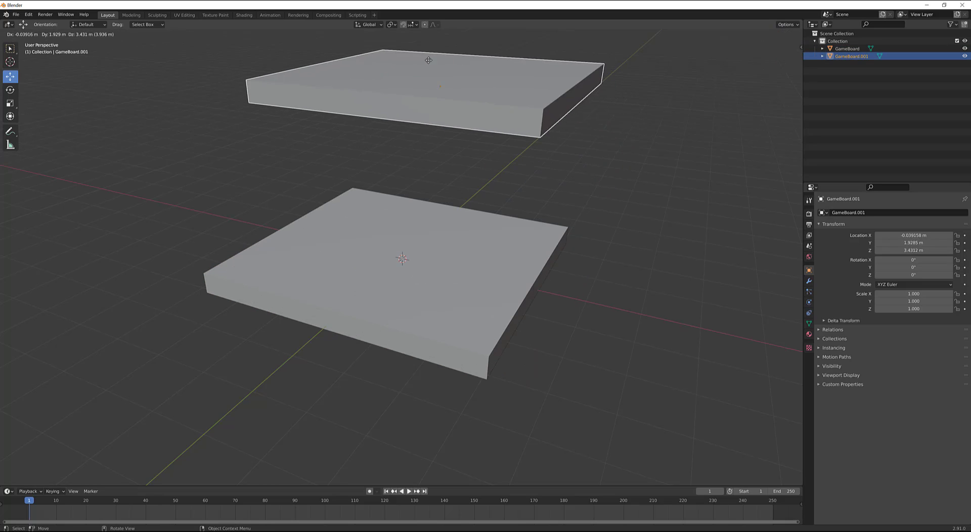
right_click(351, 142)
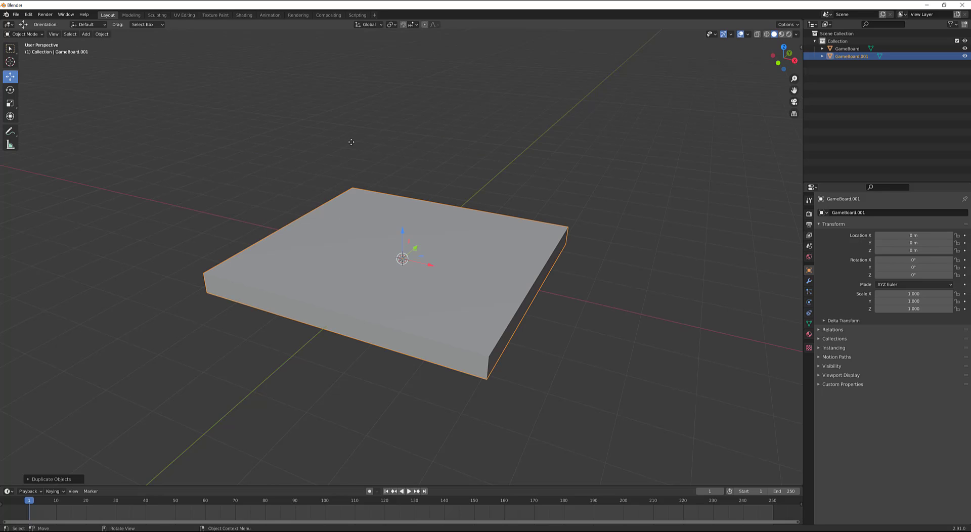
- Raise the duplicated board about 0.69 m along Z above the original, and delete the duplicate
click(854, 50)
click(854, 57)
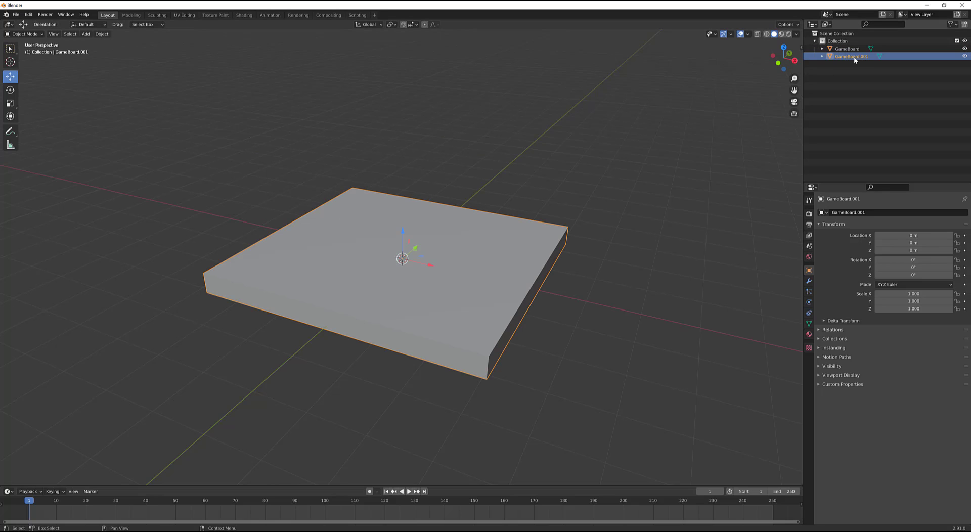
drag(401, 234, 401, 206)
middle_drag(401, 206, 453, 242)
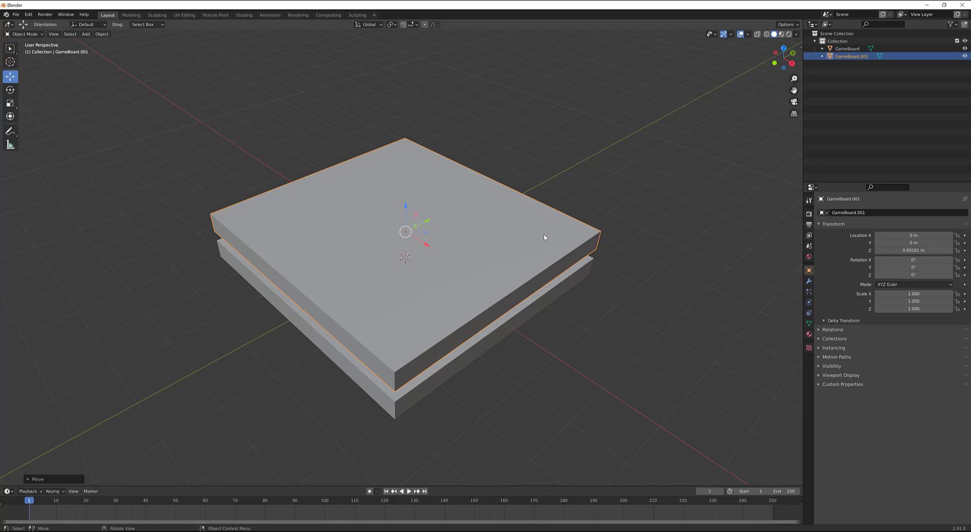
key(Delete)
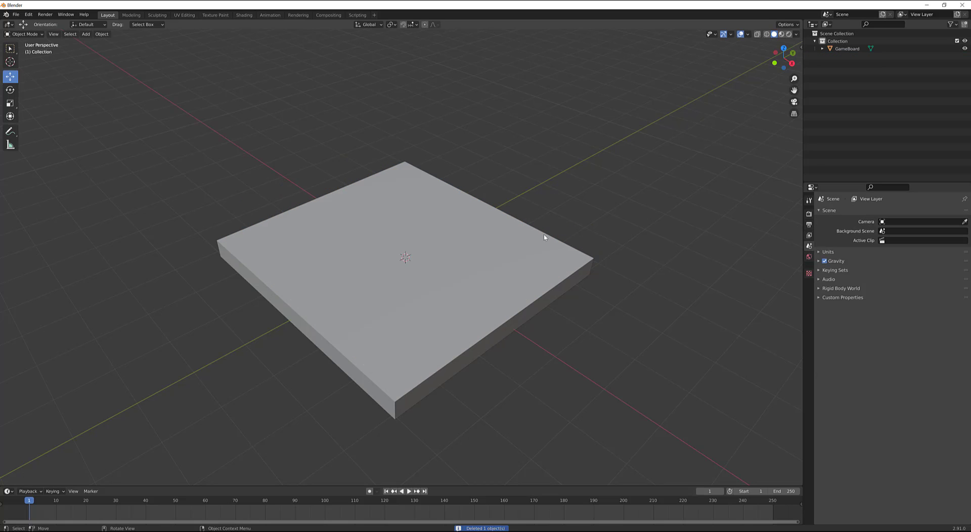
- Select the original GameBoard object and switch it to Edit Mode
click(509, 266)
mouse_move(444, 284)
middle_down()
mouse_move(461, 259)
mouse_move(453, 282)
middle_up()
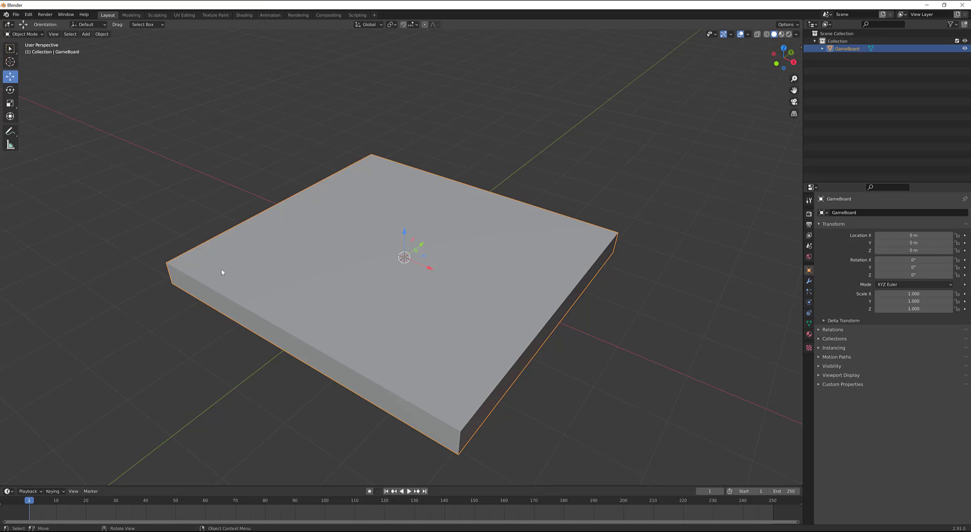
middle_drag(480, 288, 481, 295)
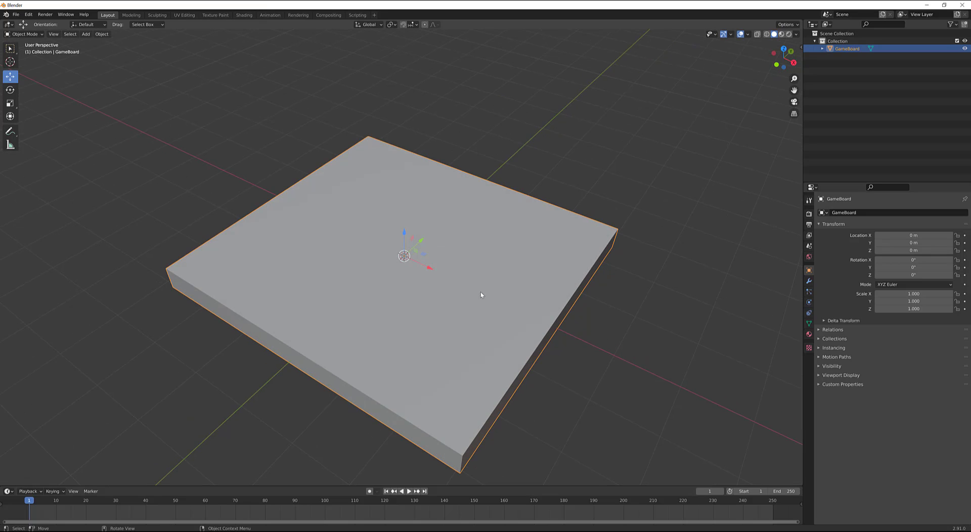
key(ctrl+Tab)
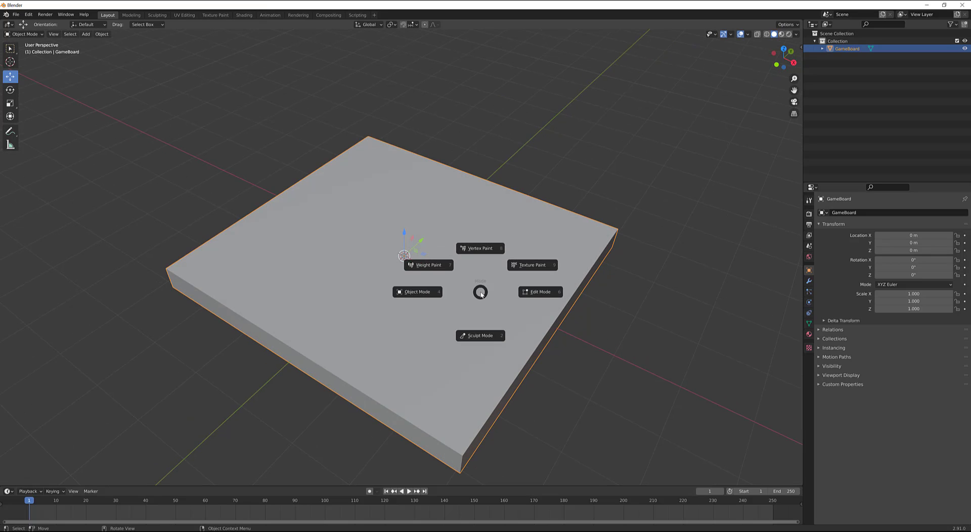
click(526, 293)
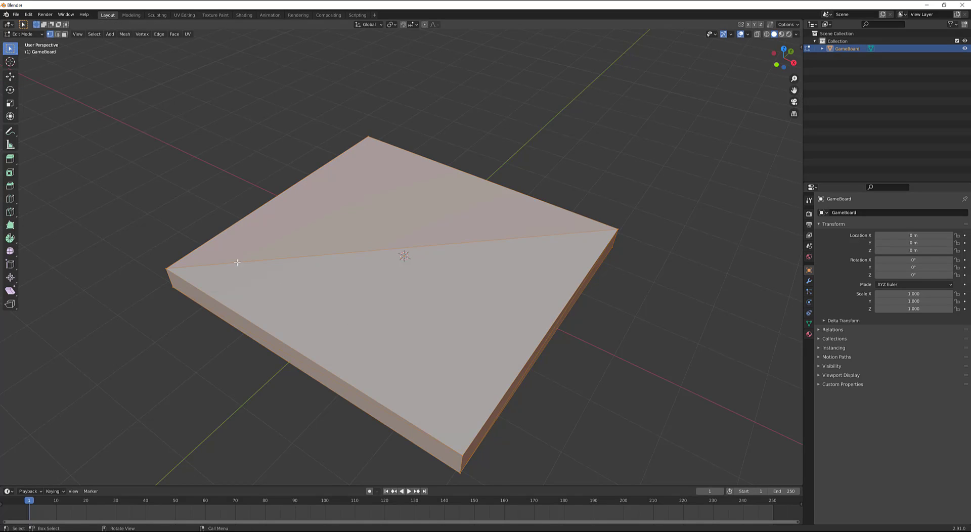
- Check the Tab for Pie Menu option in the keymap preferences and try out the mode pie menu over the viewport
click(16, 15)
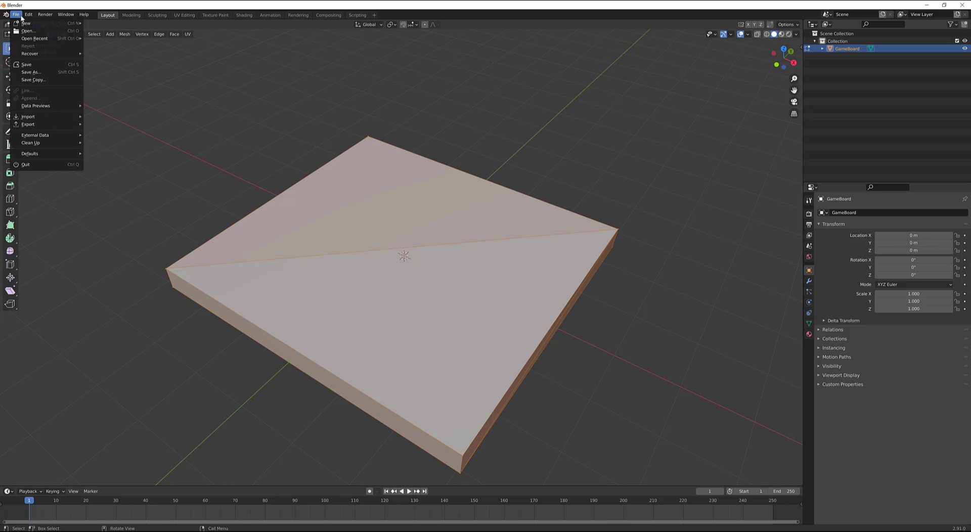
mouse_move(24, 17)
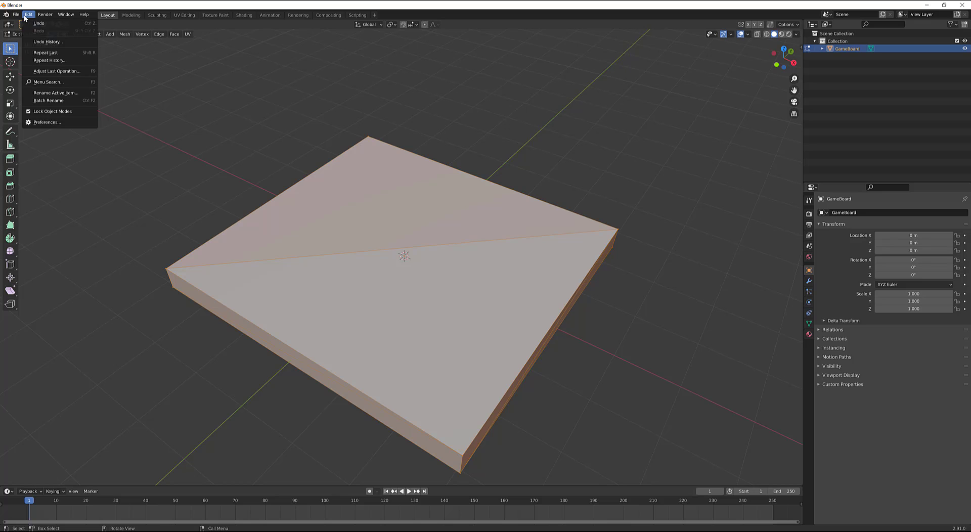
click(47, 122)
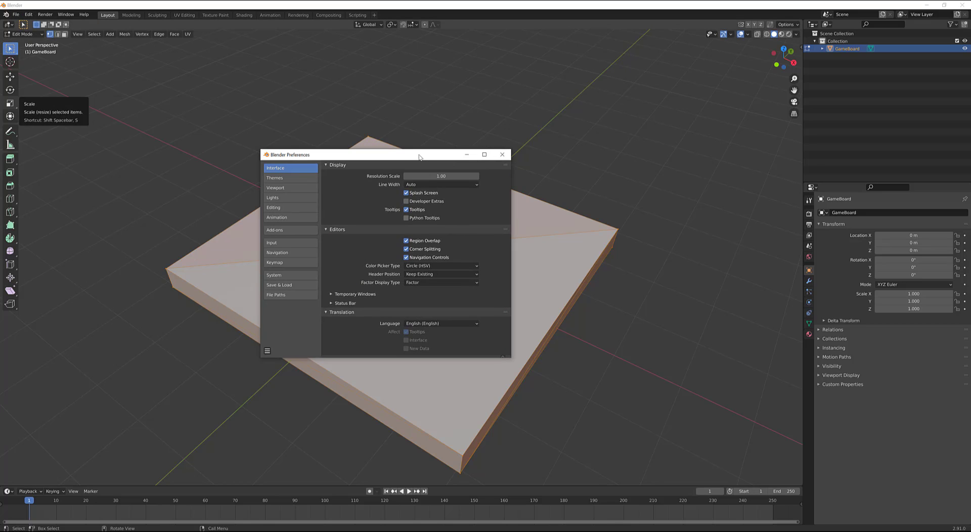
click(291, 246)
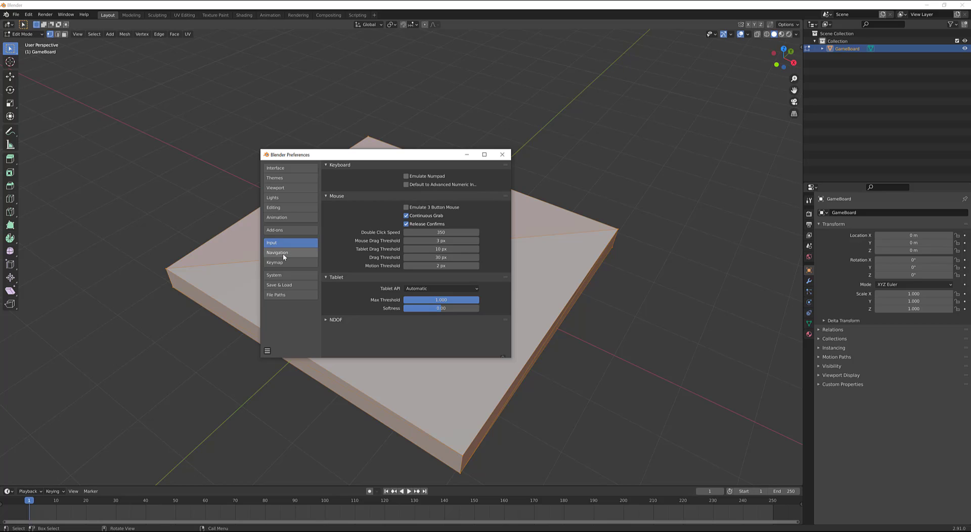
click(283, 253)
click(284, 263)
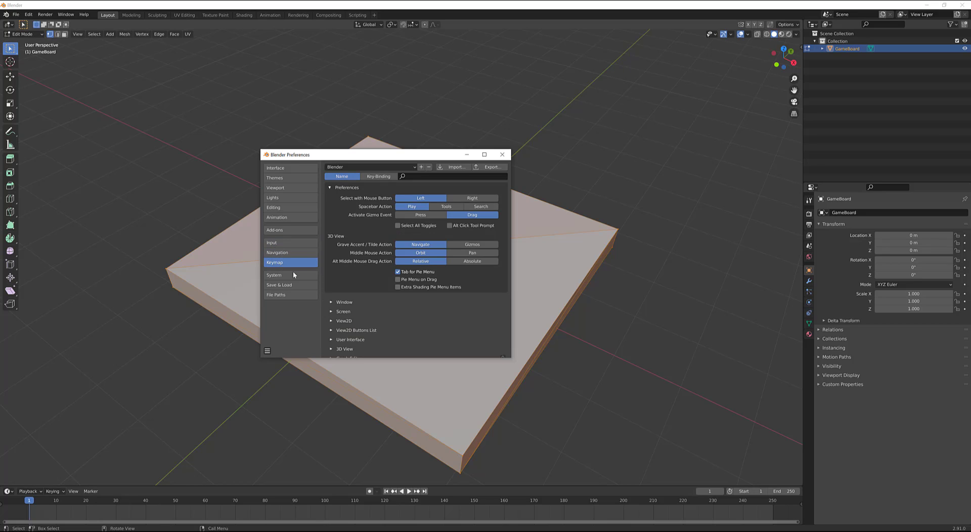
click(398, 273)
click(694, 211)
key(Tab)
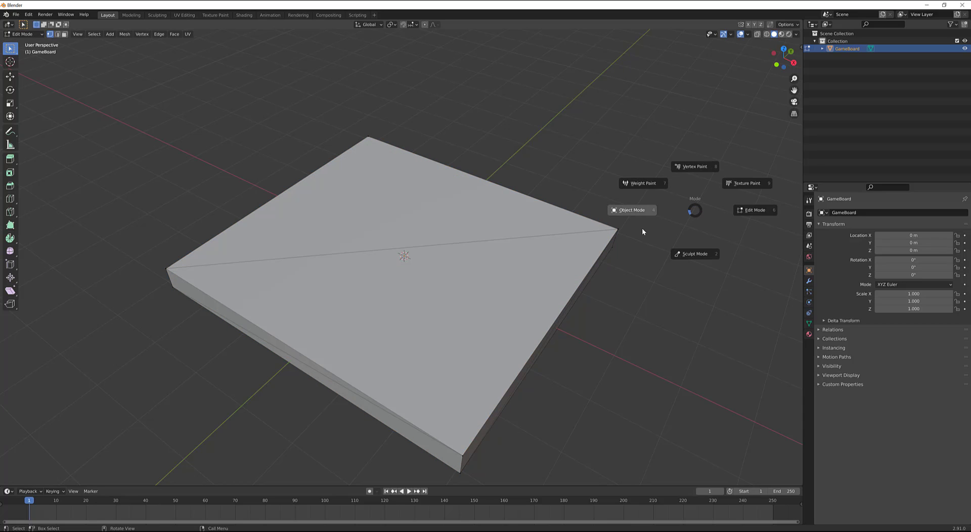
key(Escape)
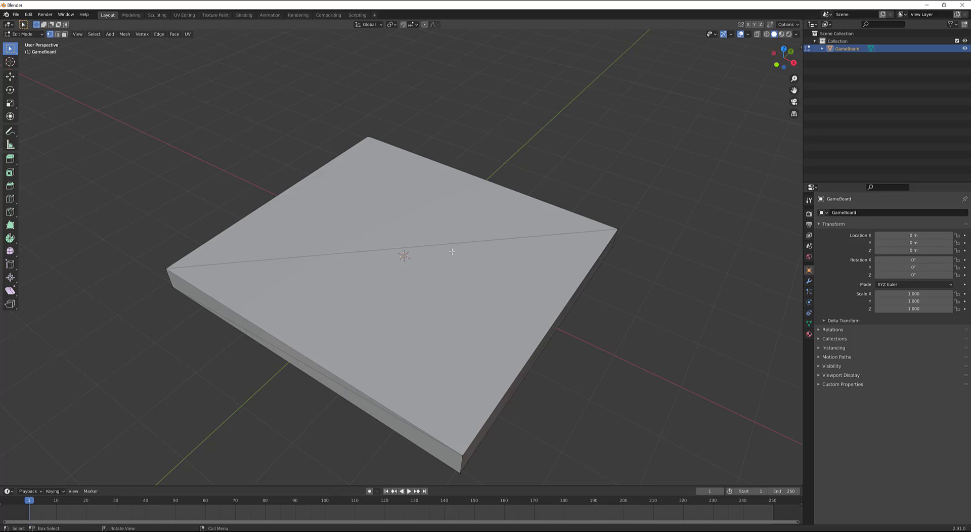
- In face selection mode, extrude the board's two top triangular faces in place and scale them inward to about 0.885
key(z)
key(3)
click(433, 223)
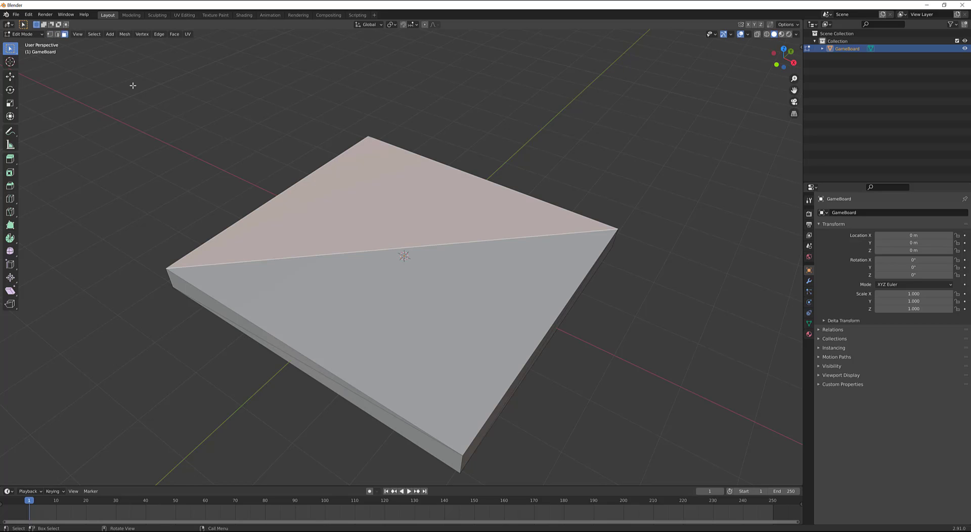
shift+click(421, 315)
middle_drag(225, 383, 430, 262)
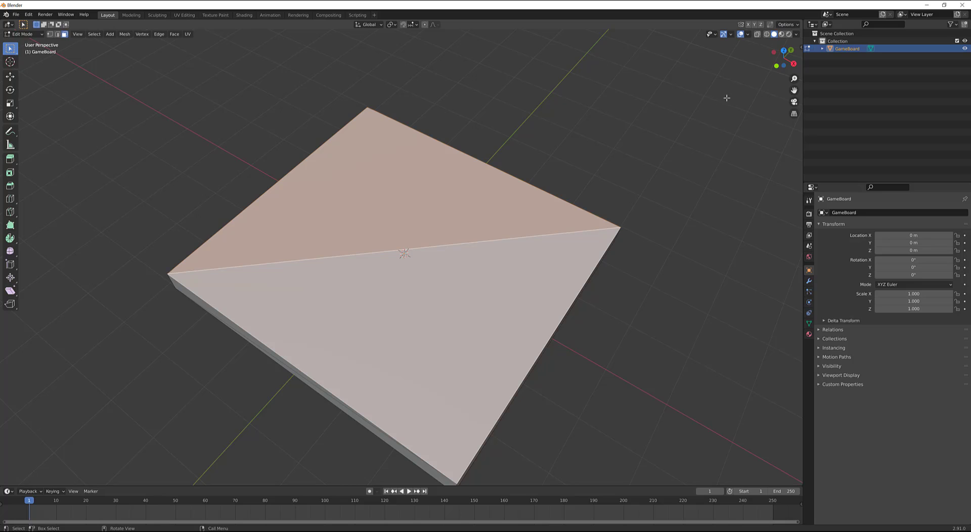
key(e)
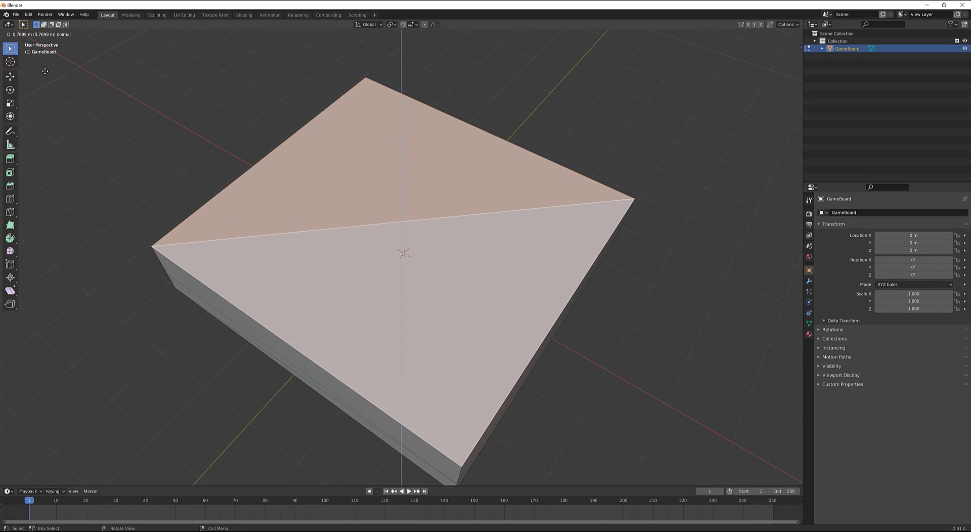
click(152, 183)
middle_drag(152, 183, 548, 144)
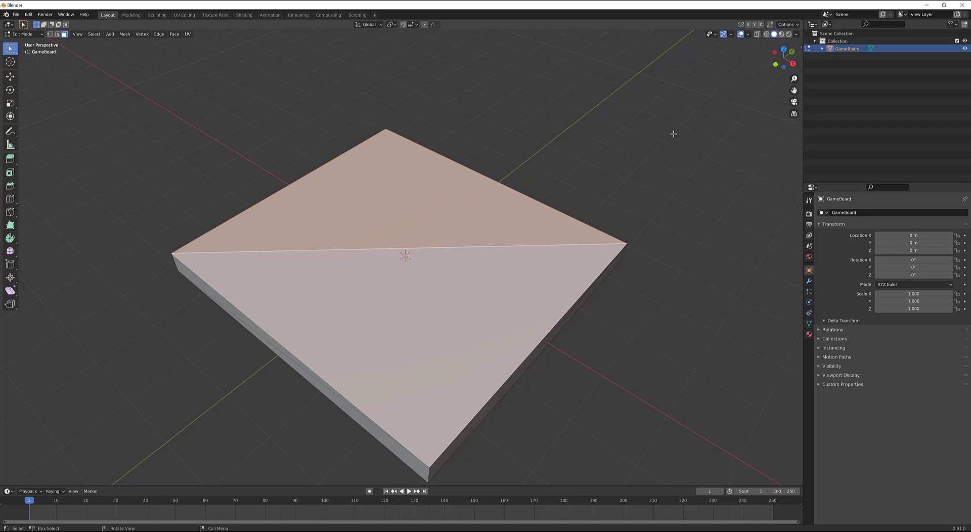
key(s)
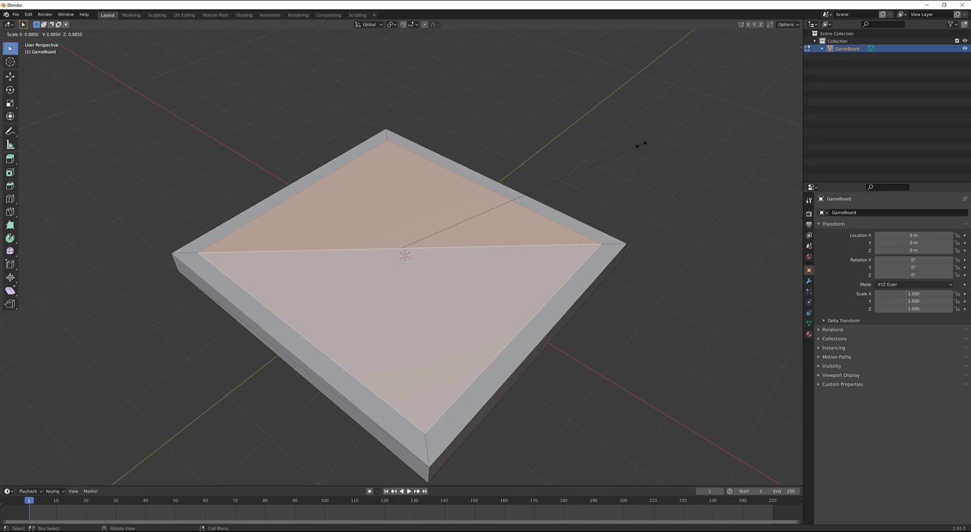
key(Escape)
- Select the four border faces around the board's top and extrude them upward about 0.37 m as a raised rim
click(545, 209)
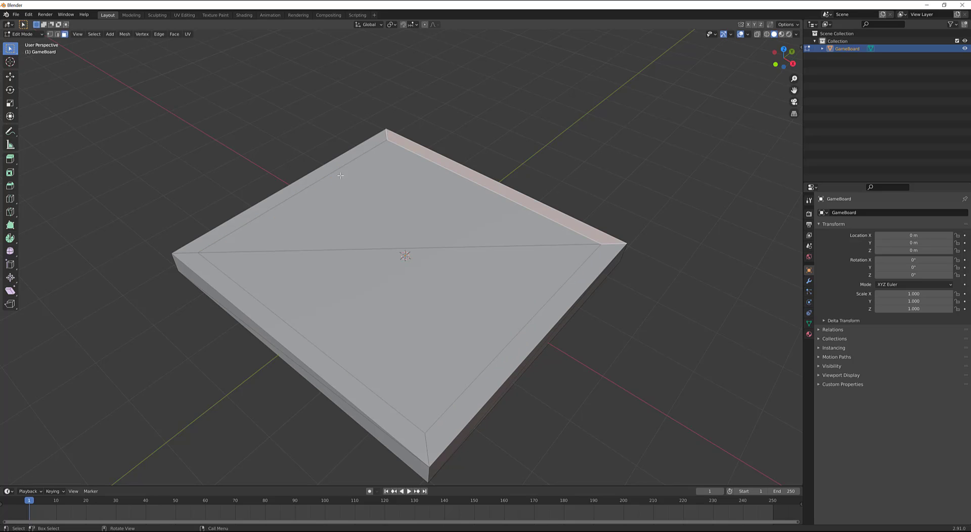
shift+click(331, 172)
shift+click(304, 354)
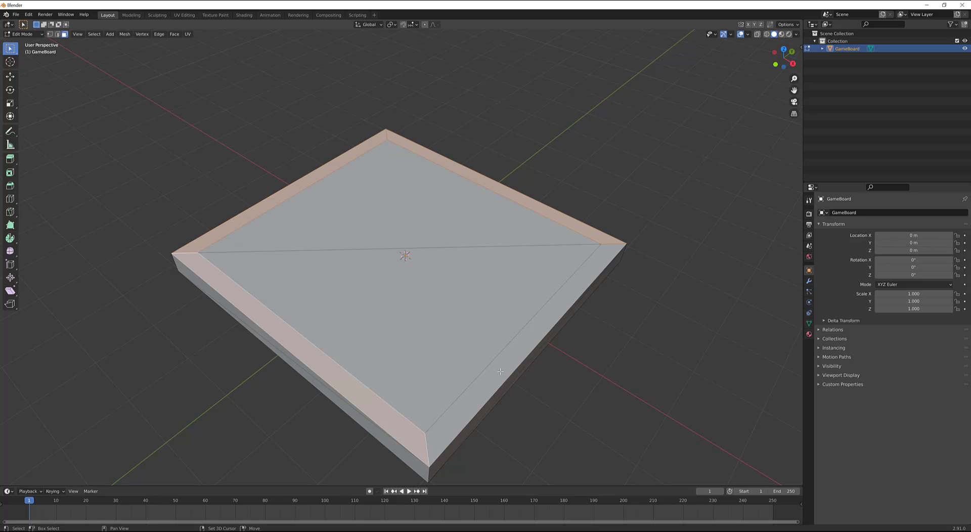
shift+click(499, 371)
middle_drag(499, 371, 671, 320)
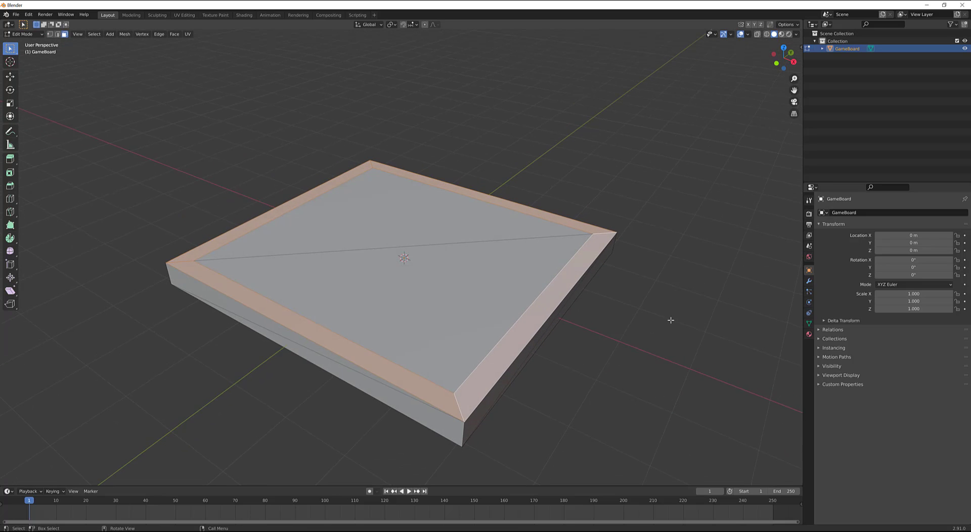
key(e)
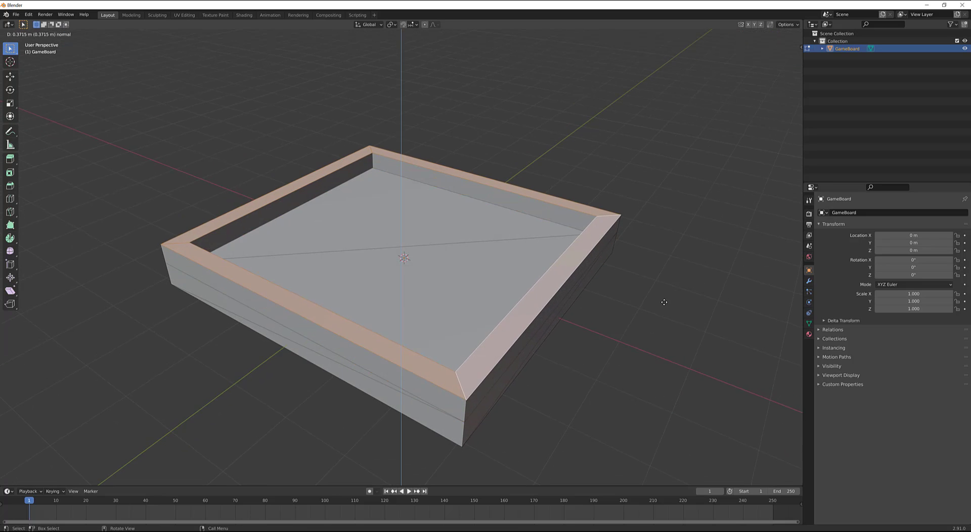
click(664, 302)
middle_drag(651, 213, 646, 219)
- Return the board to Object Mode and apply All Transforms to it
key(ctrl+Tab)
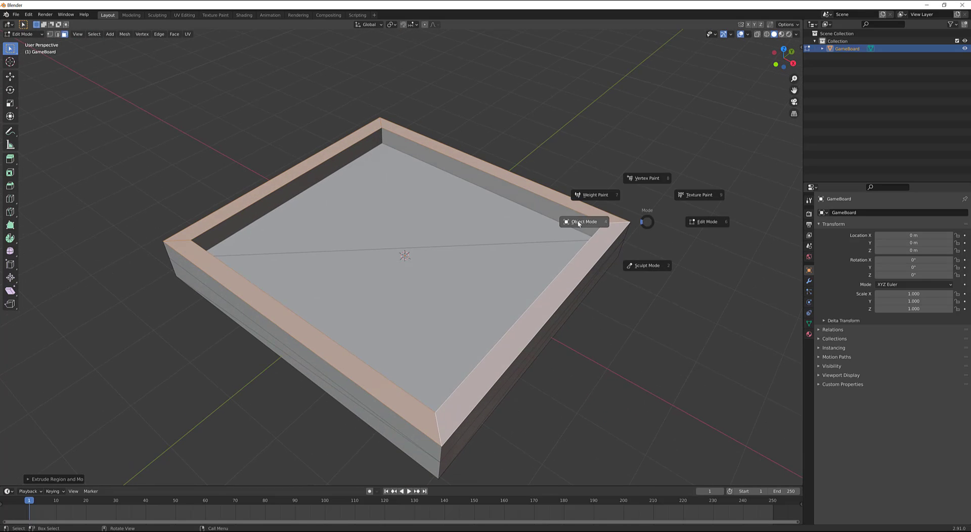
click(579, 223)
middle_drag(438, 260, 440, 278)
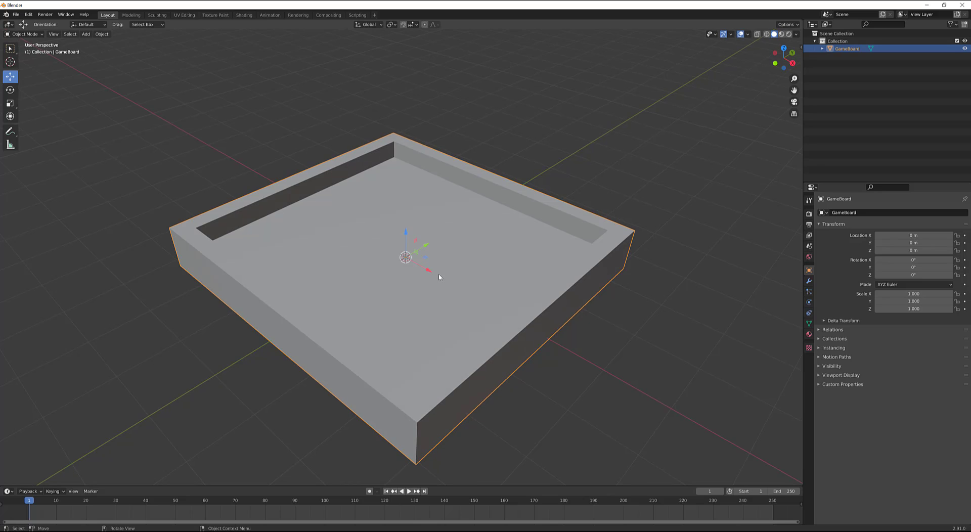
key(ctrl+a)
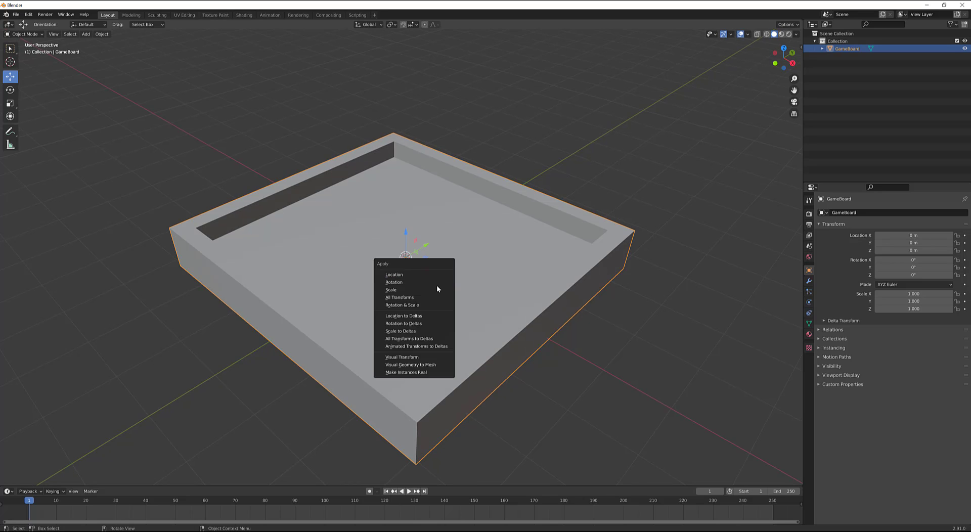
click(420, 297)
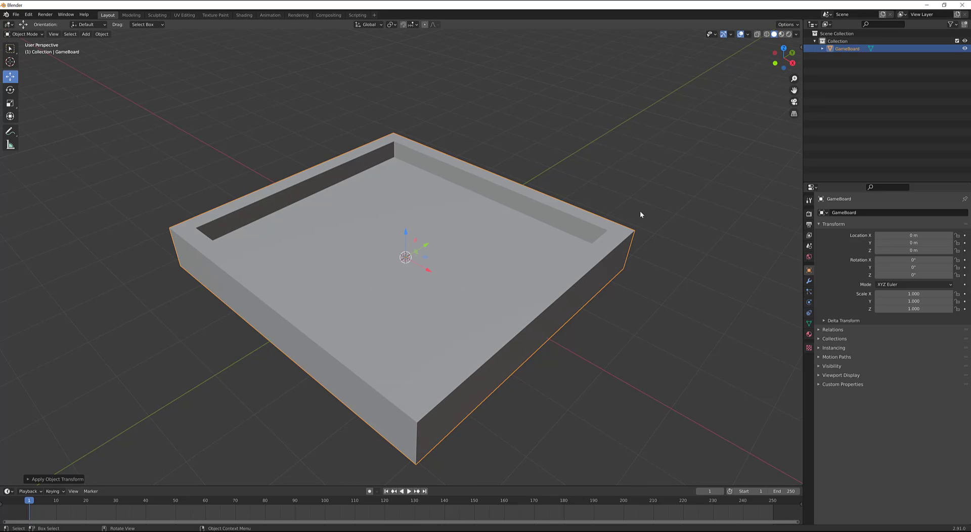
- Show the board's transform and dimensions in the viewport sidebar and look up the FBX export option
key(n)
middle_drag(539, 136, 545, 153)
click(16, 16)
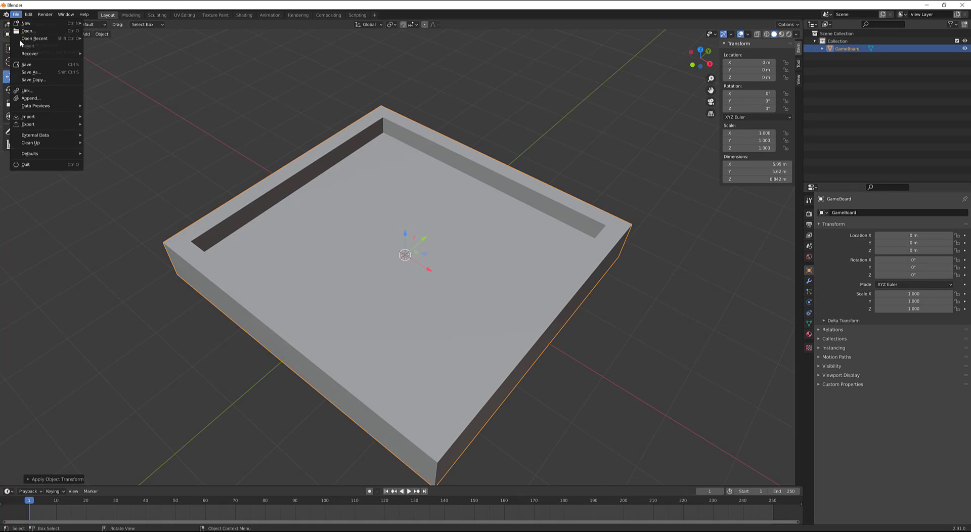
mouse_move(43, 127)
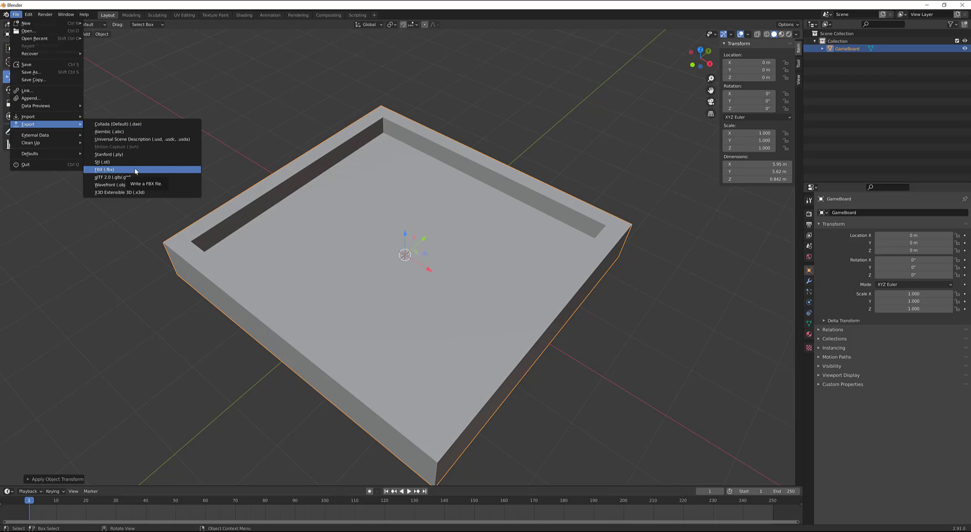
click(296, 104)
- Switch to the Lumberyard Editor and collapse the Editor, Engine and Gems folders in the Asset Browser
click(140, 531)
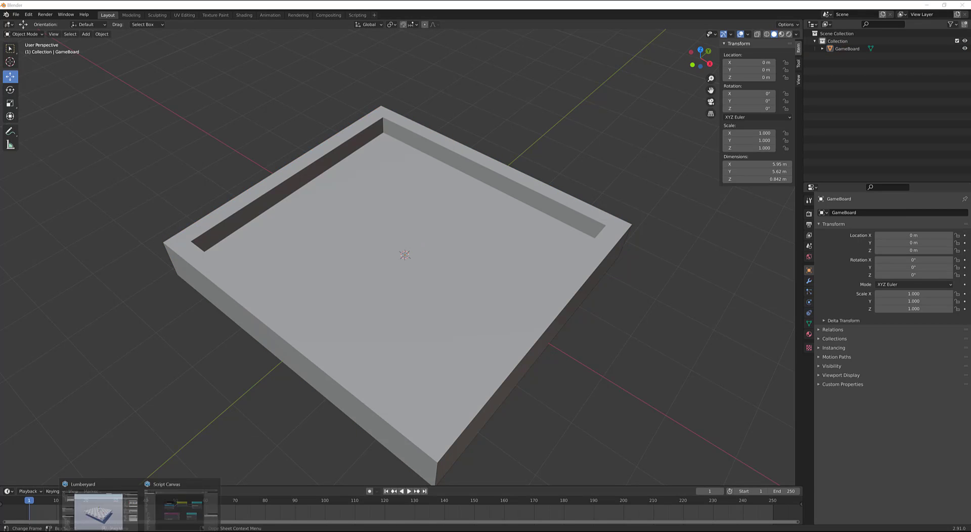
click(98, 509)
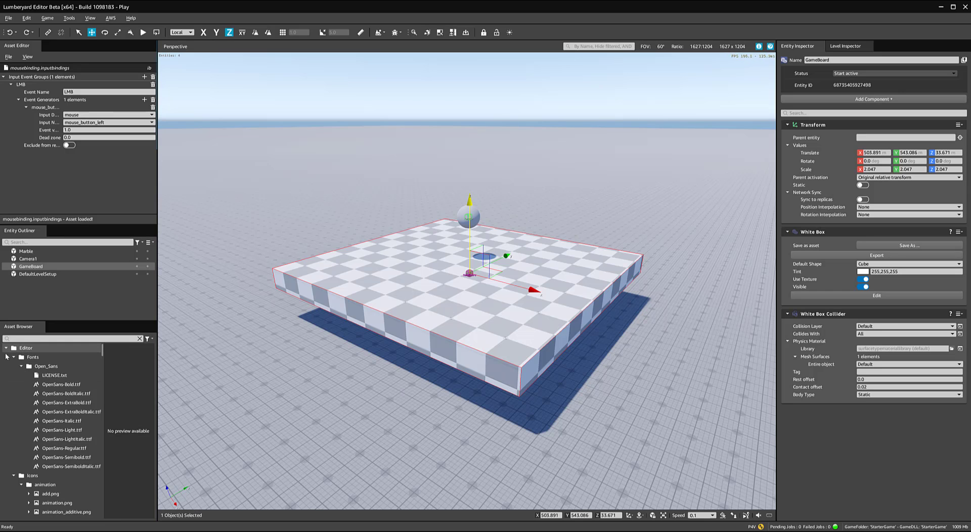
click(21, 366)
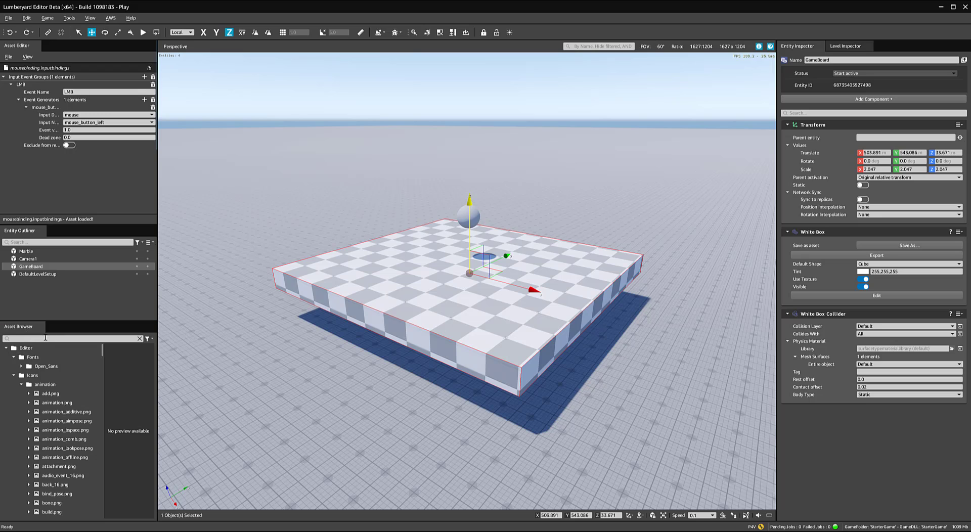
click(14, 357)
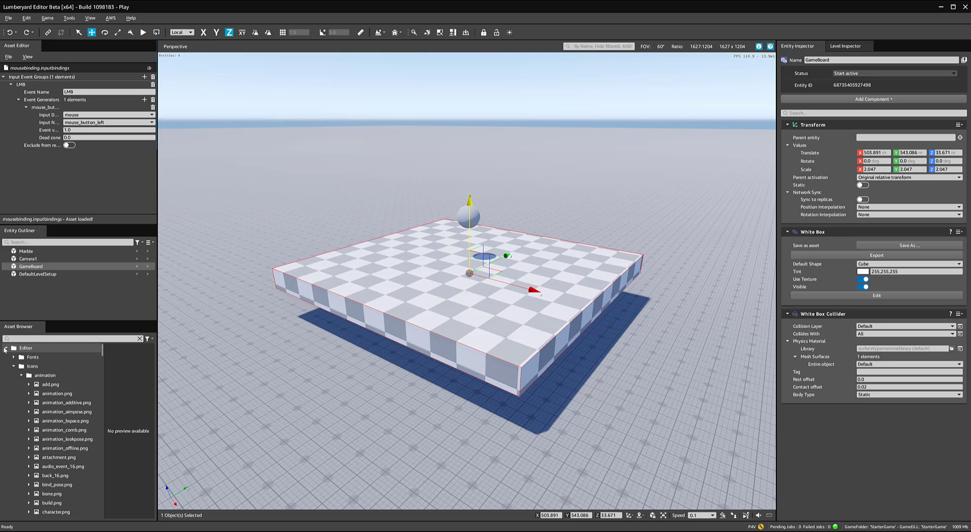
click(5, 348)
click(6, 357)
click(5, 366)
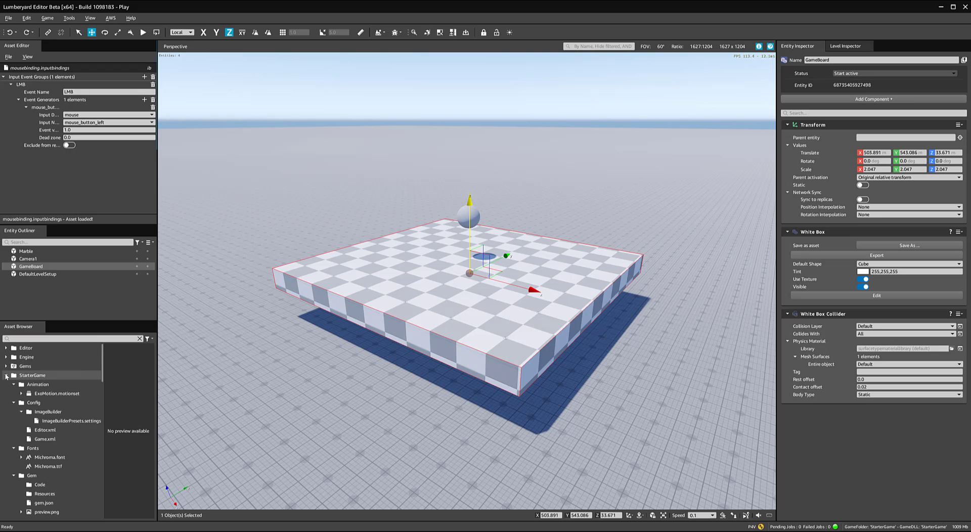
- Collapse all expanded subfolders inside the StarterGame folder, from Animation through Textures, keeping StarterGame itself expanded
click(6, 375)
click(6, 375)
click(14, 403)
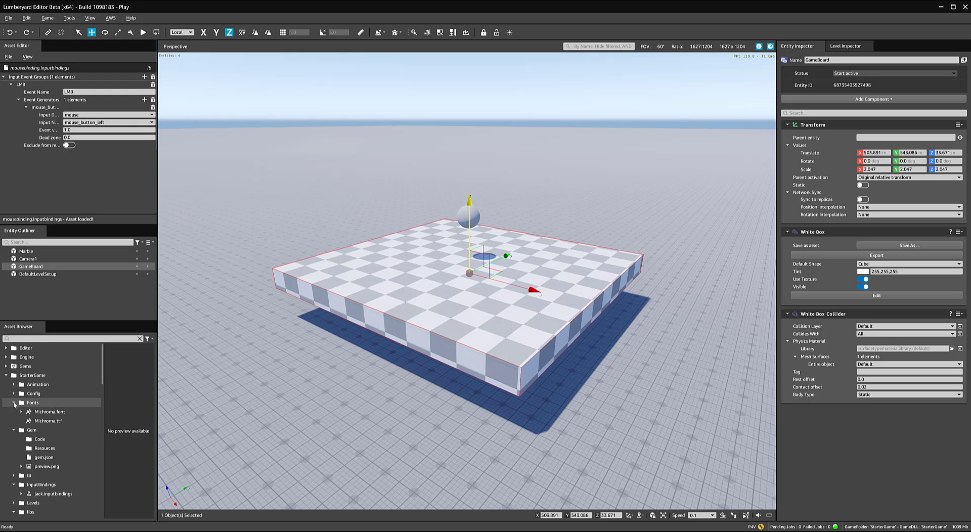
click(14, 411)
click(13, 429)
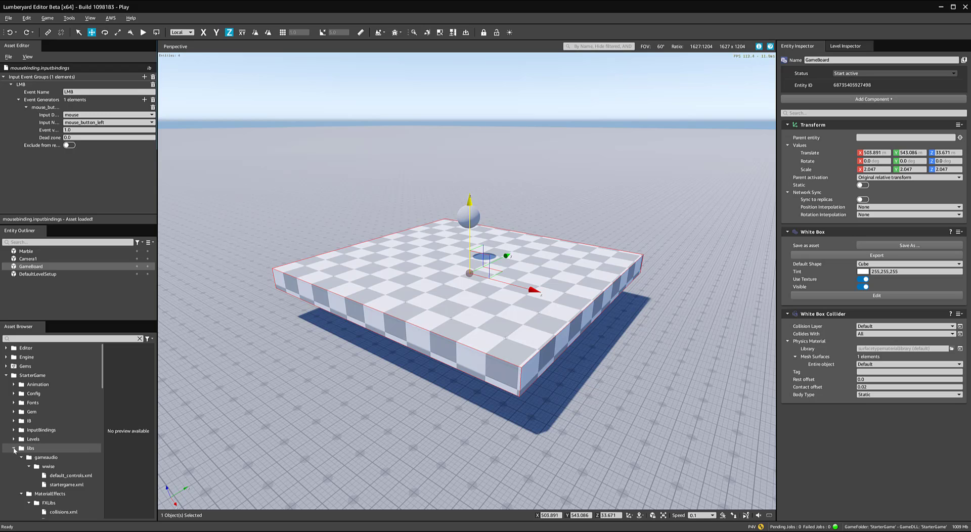
click(14, 449)
click(14, 457)
click(14, 475)
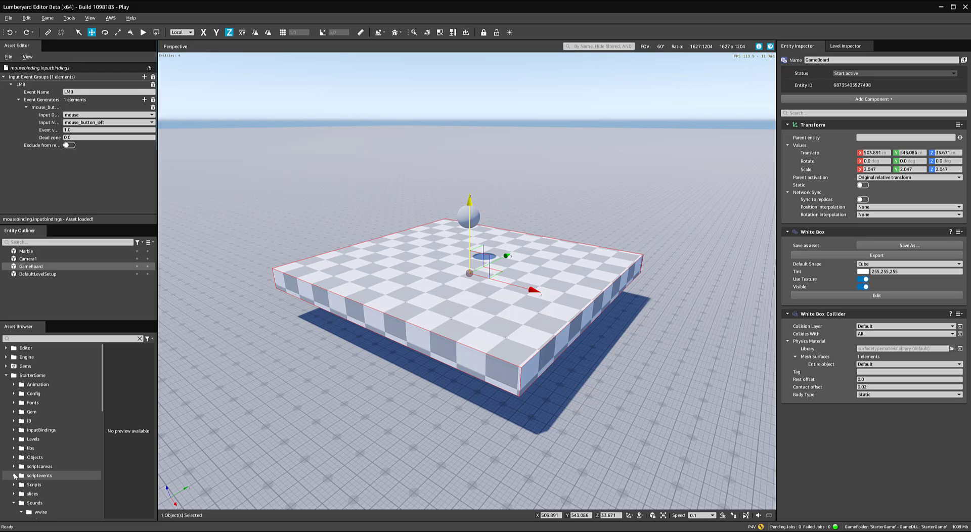
click(14, 512)
scroll(63, 508, down, 2)
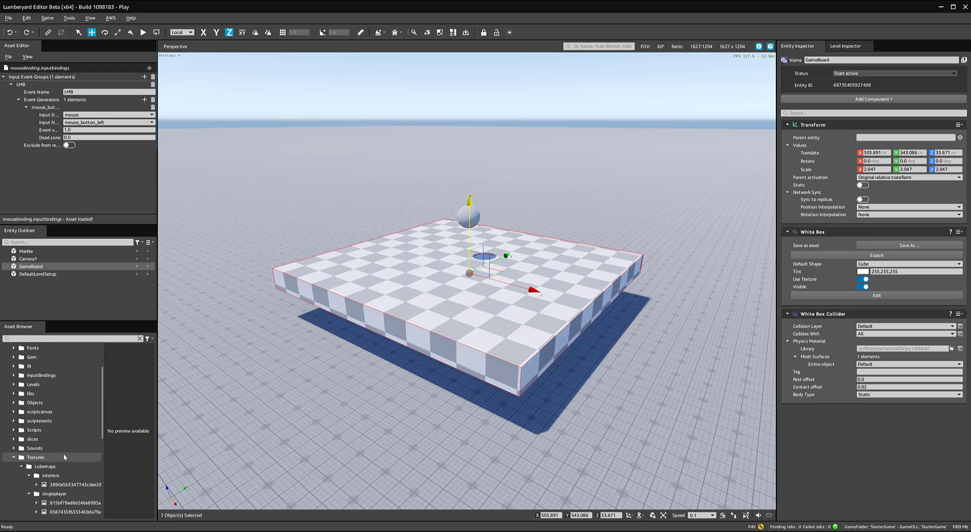
click(14, 457)
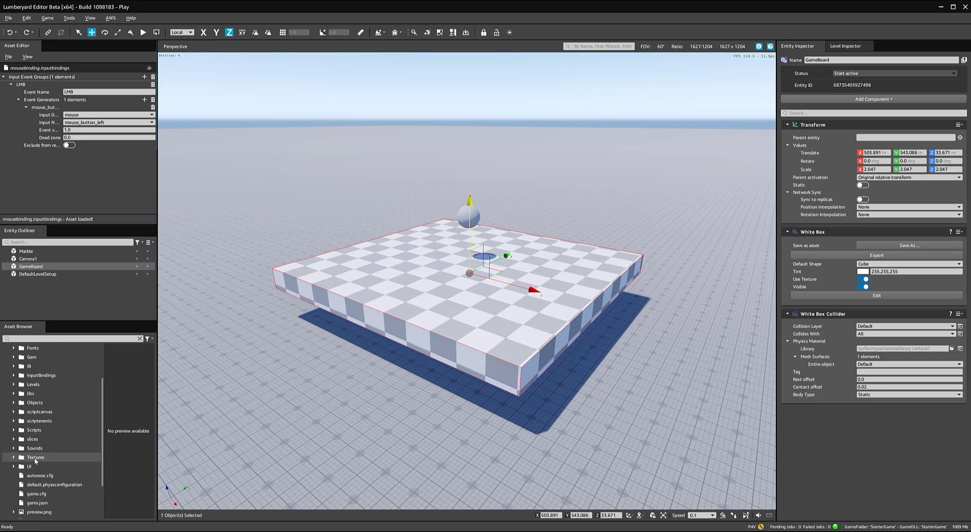
scroll(41, 377, up, 2)
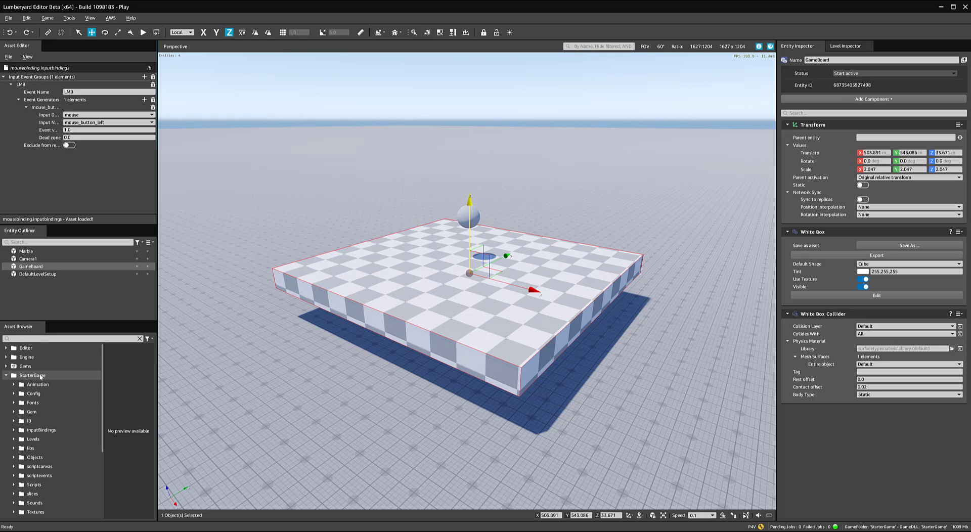
- Open the StarterGame folder in File Explorer and create a new folder in it named MarbleGame
right_click(40, 376)
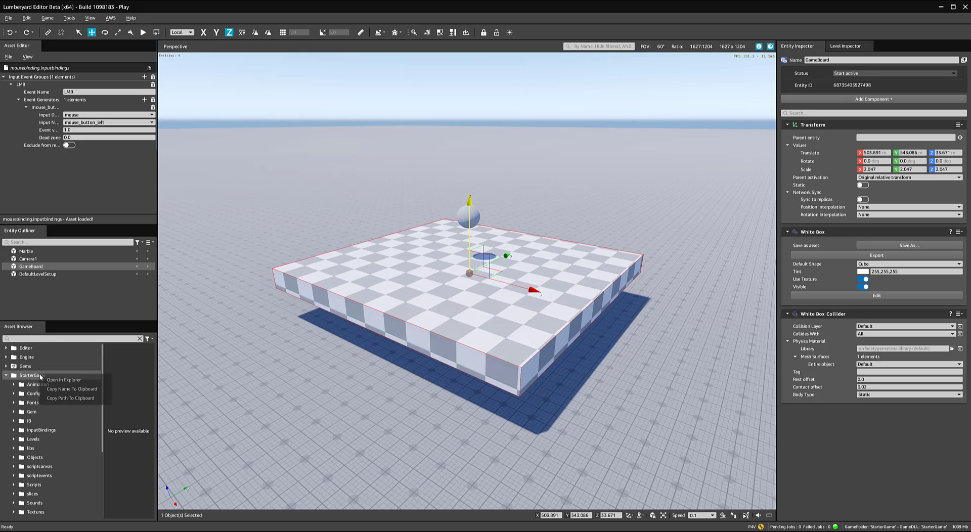
click(69, 378)
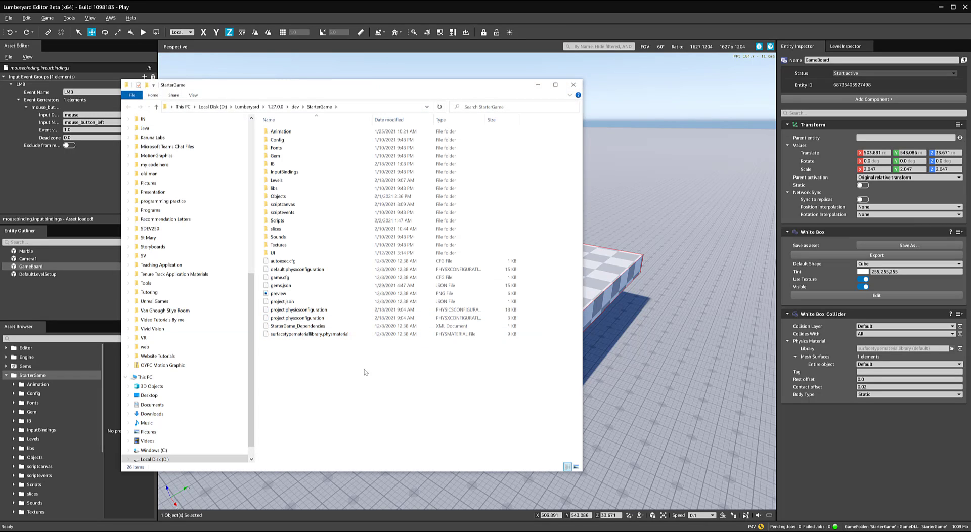
right_click(297, 383)
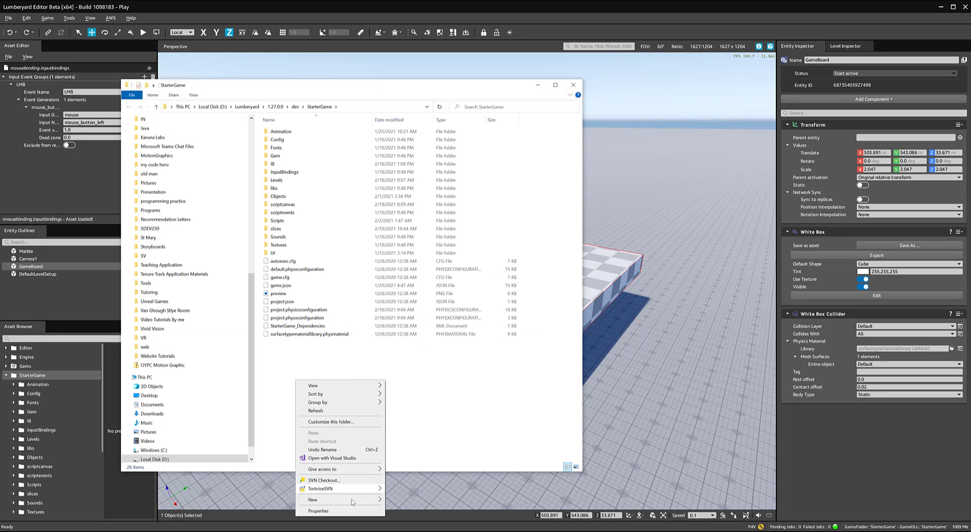
mouse_move(354, 502)
click(430, 413)
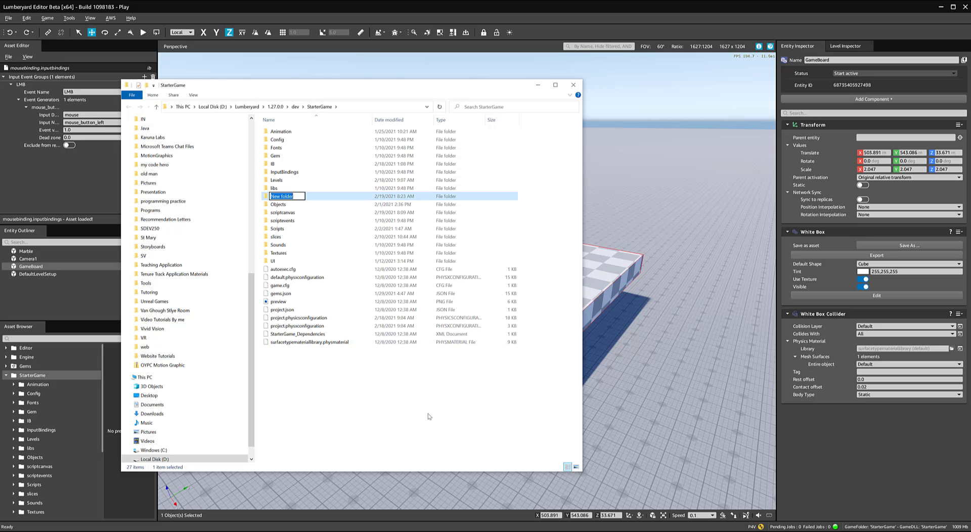
text(MarbleGame)
key(Return)
- Send a shortcut of the MarbleGame folder to the desktop and close the File Explorer window
right_click(284, 199)
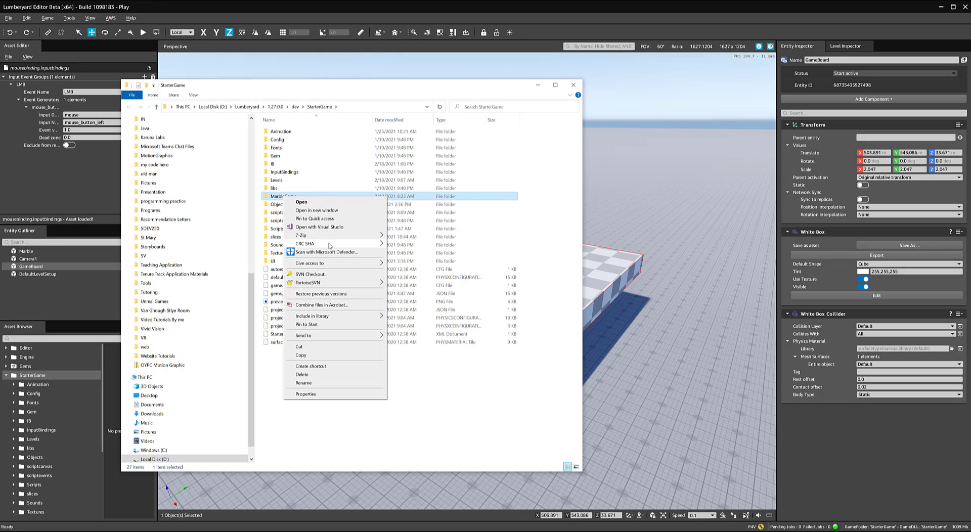
mouse_move(349, 334)
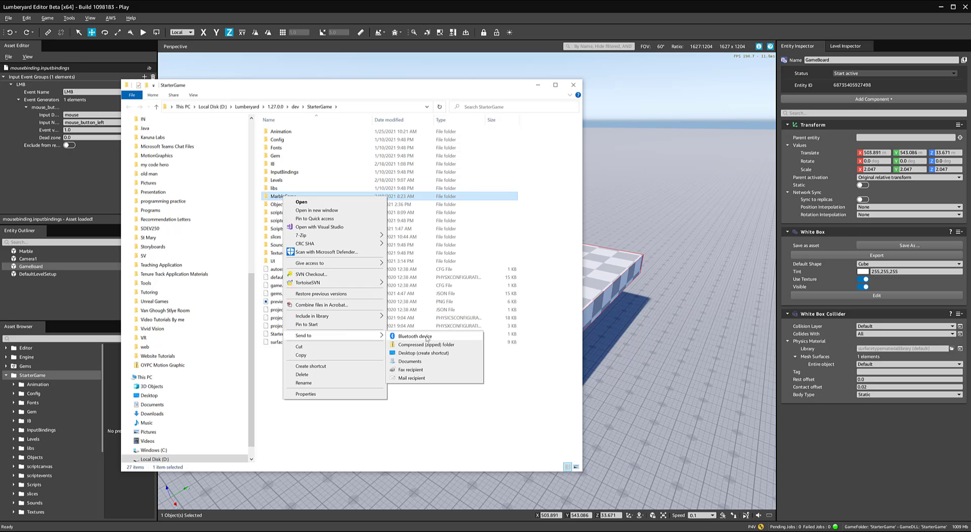
click(432, 359)
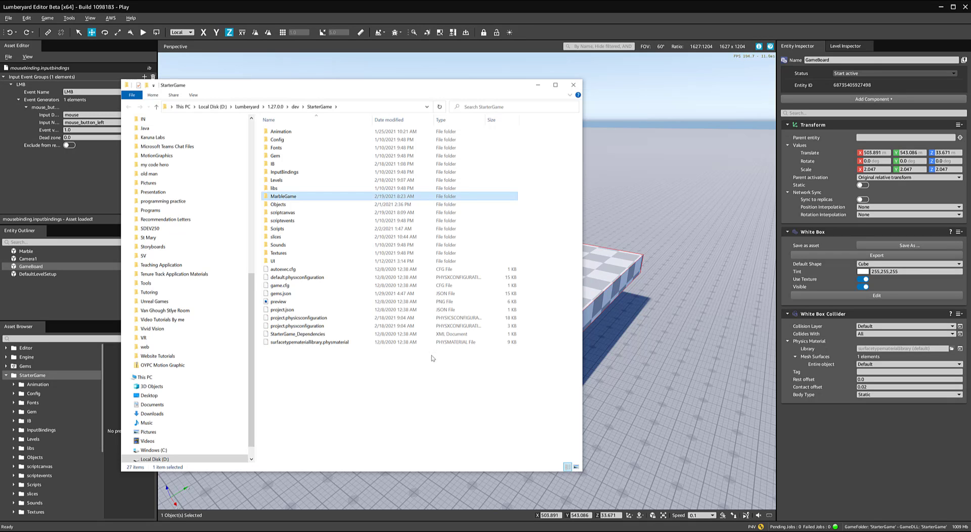
click(349, 390)
click(576, 84)
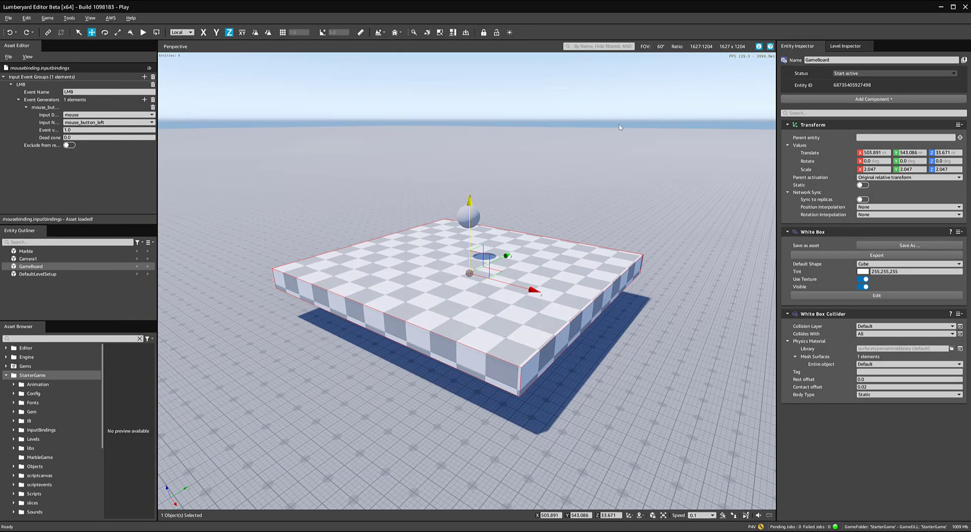
- Find the MarbleGame folder in the Asset Browser and delete the white box GameBoard entity from the level
click(590, 143)
scroll(56, 400, down, 4)
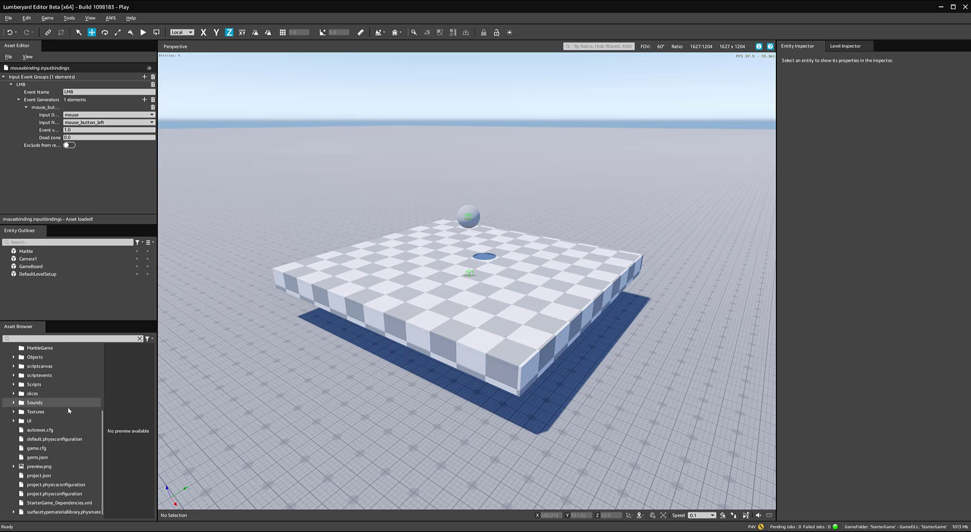
scroll(59, 412, up, 1)
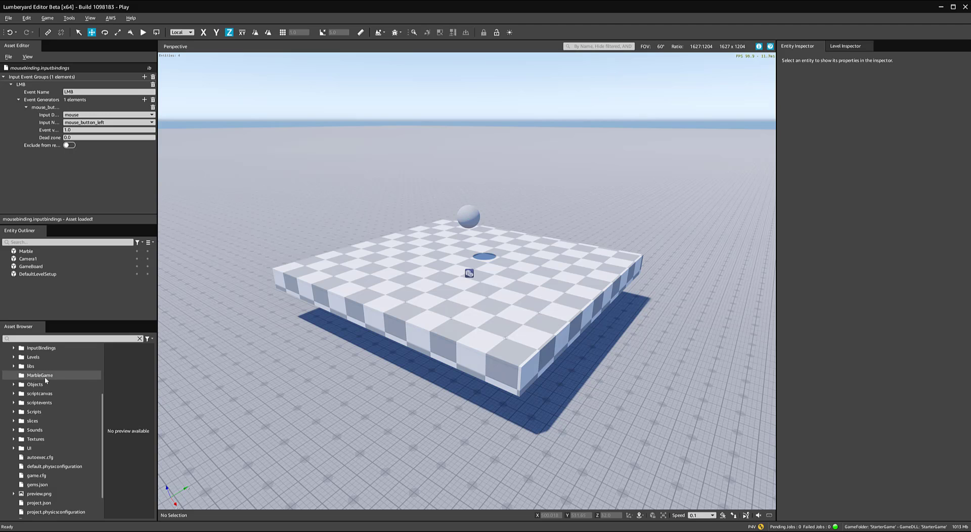
click(474, 322)
key(Delete)
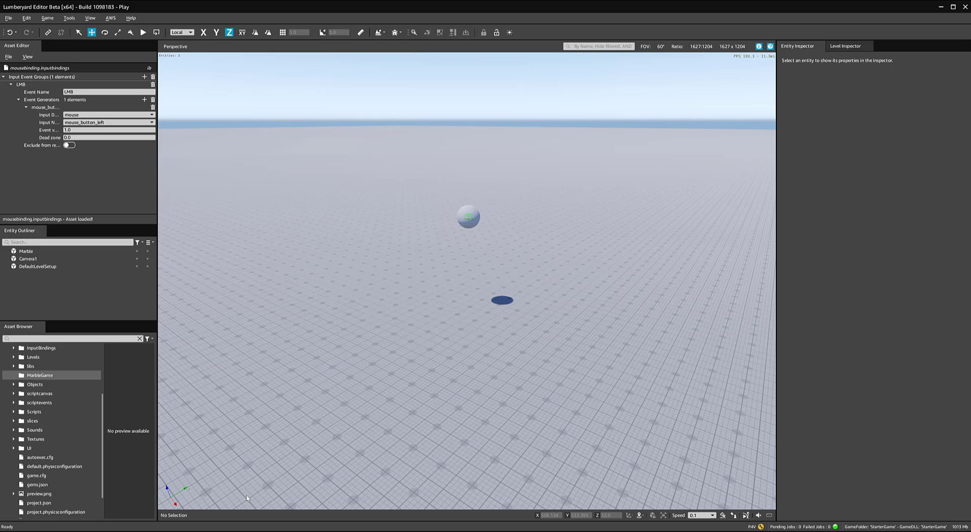
- Switch to Blender, start an FBX export of the selected board and browse to MarbleGame through its desktop shortcut
mouse_move(82, 531)
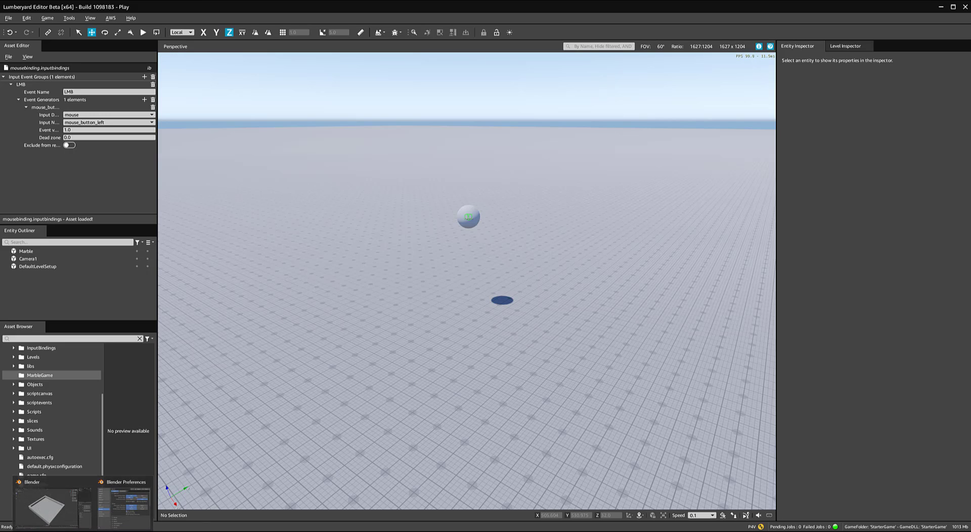
click(53, 506)
click(459, 297)
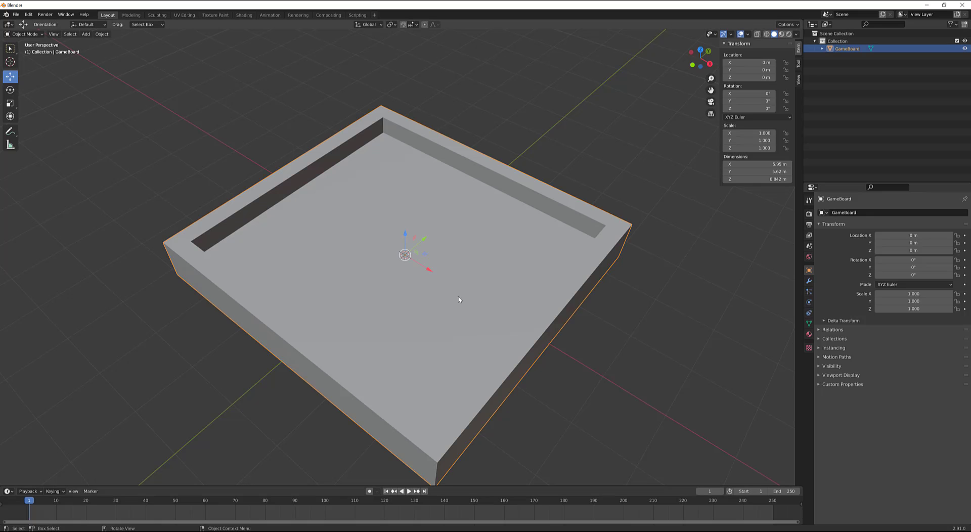
click(16, 14)
mouse_move(51, 125)
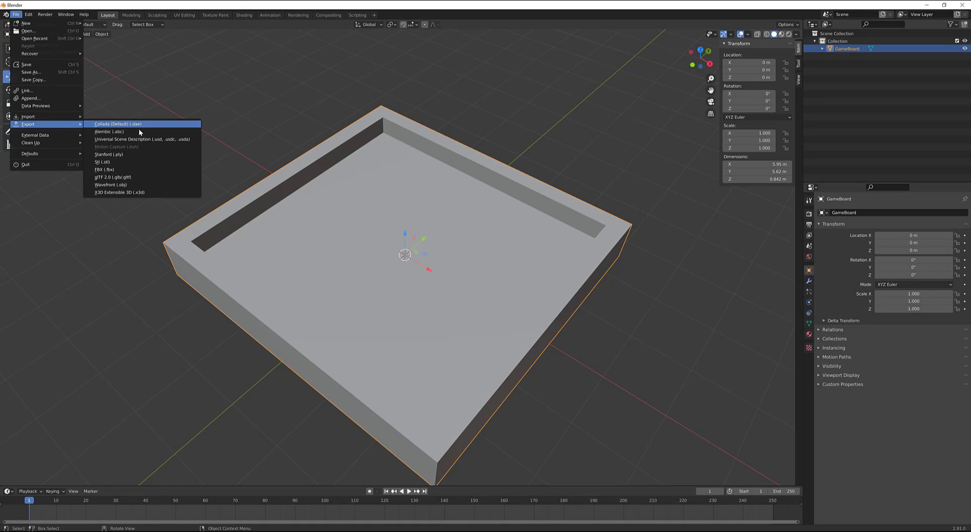
click(128, 170)
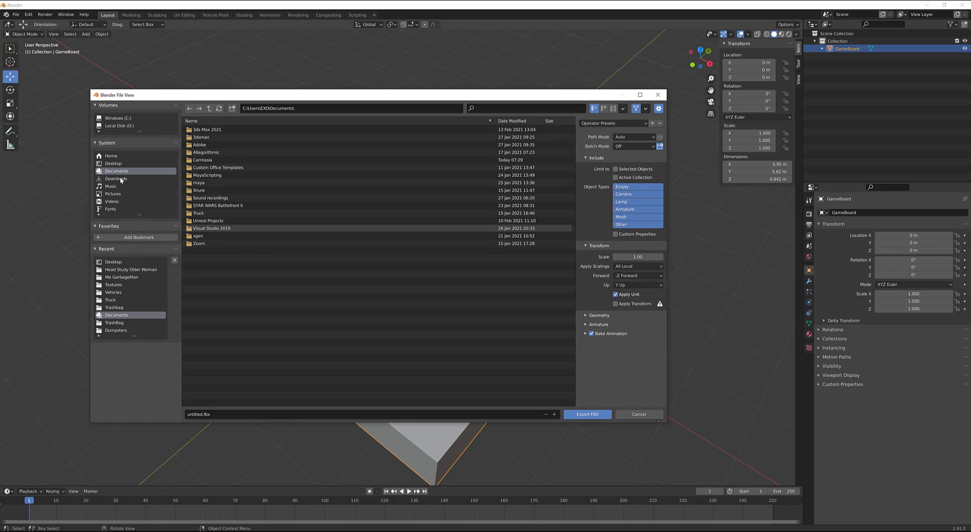
click(120, 164)
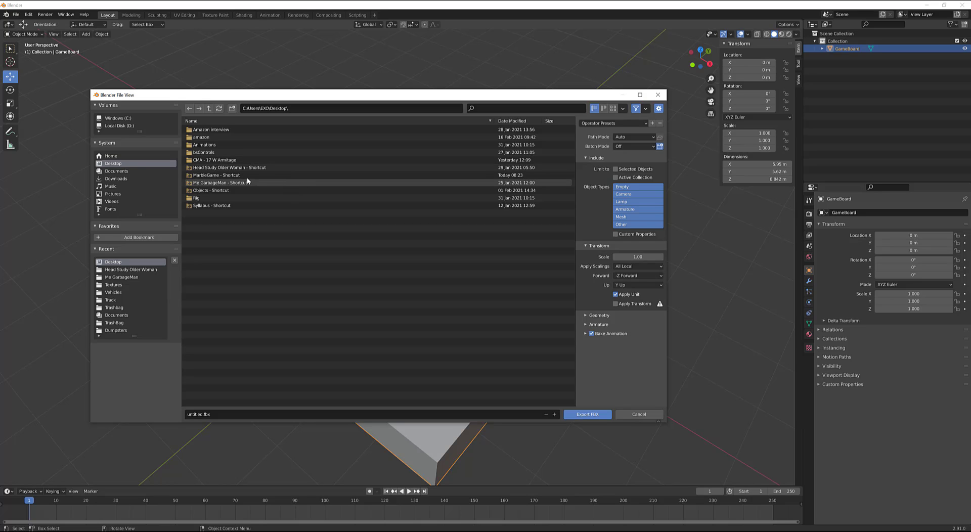
double_click(219, 175)
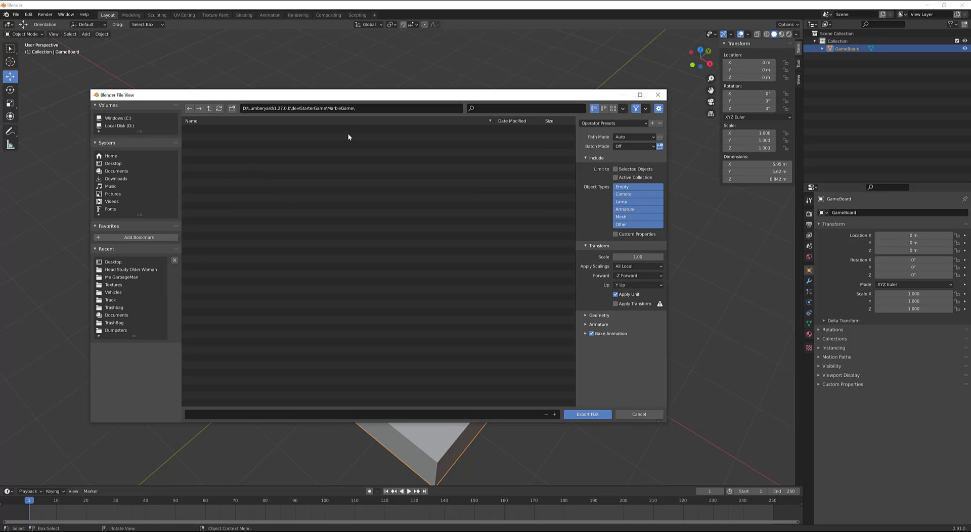
- Create a new folder named Environment inside the MarbleGame folder
click(232, 108)
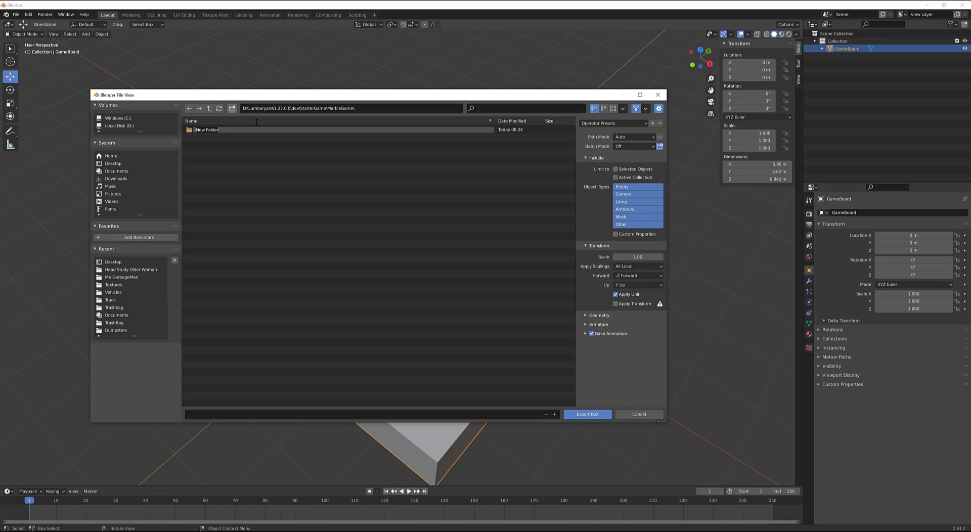
text(M)
text(nvironment)
key(Return)
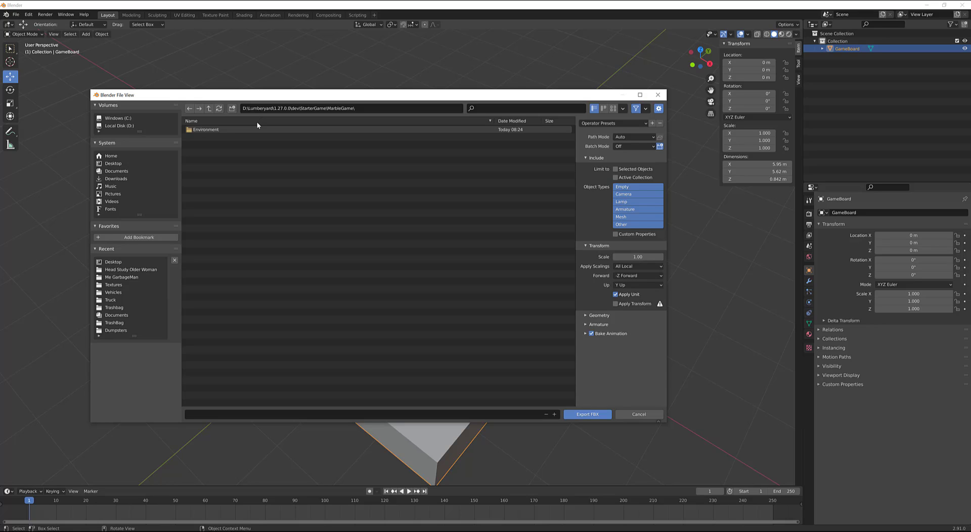
- Open the Environment folder, enter a file name for the game board and export it there as FBX
double_click(230, 129)
click(226, 413)
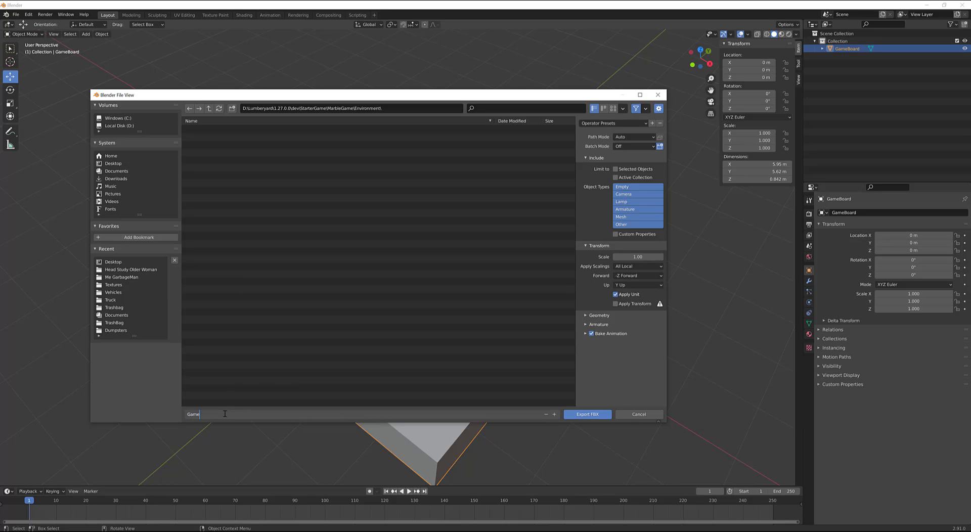
click(592, 414)
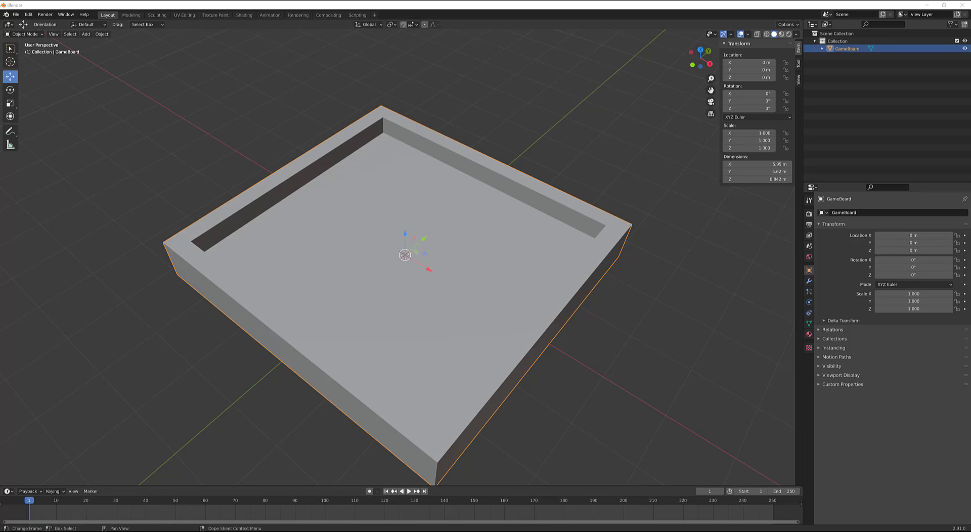
- Return to the Lumberyard Editor, minimizing Script Canvas, and expand the MarbleGame folder in the Asset Browser
mouse_move(140, 531)
click(189, 495)
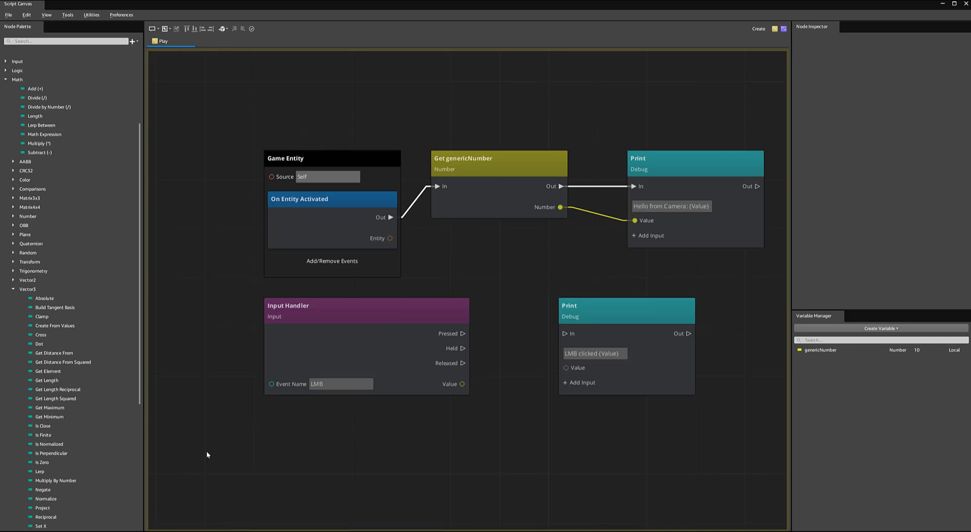
click(941, 5)
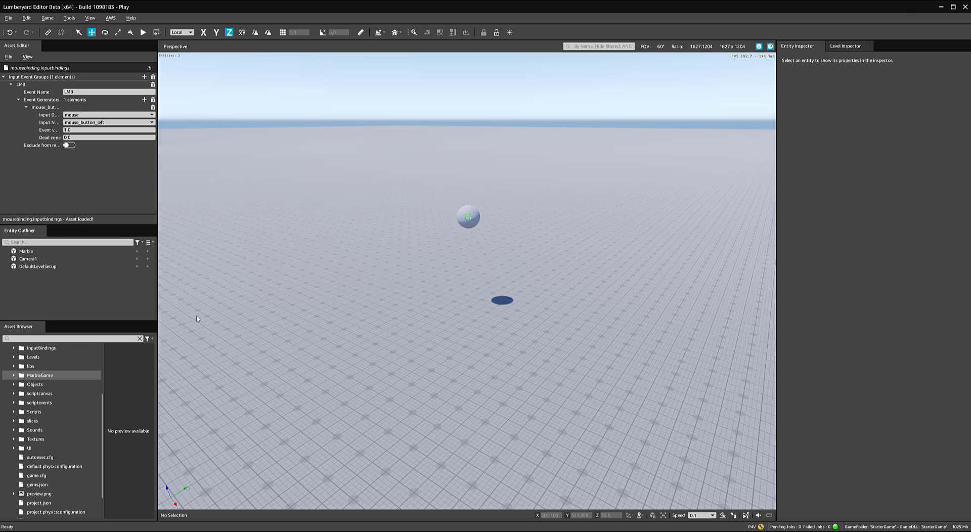
click(14, 375)
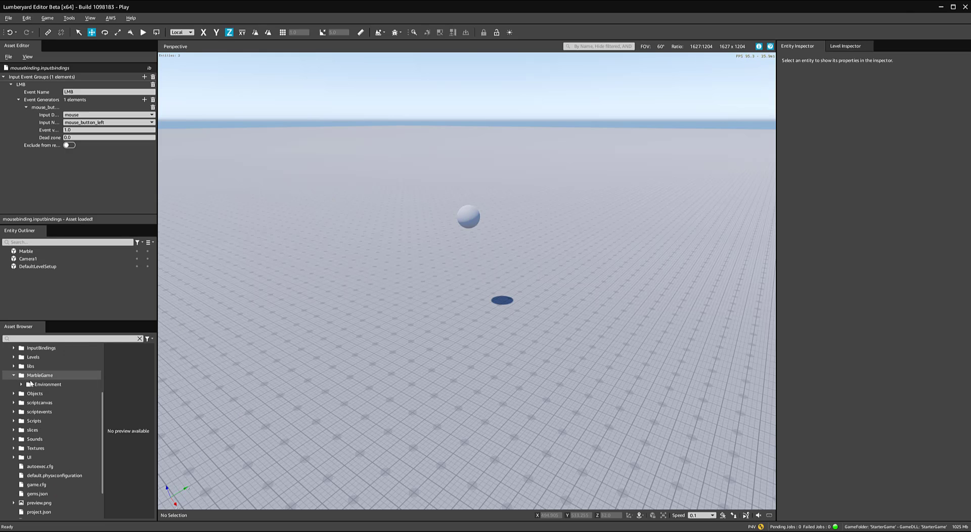
- Expand the Environment folder under MarbleGame and place Gameboard.fbx into the level as an entity
double_click(32, 384)
click(53, 395)
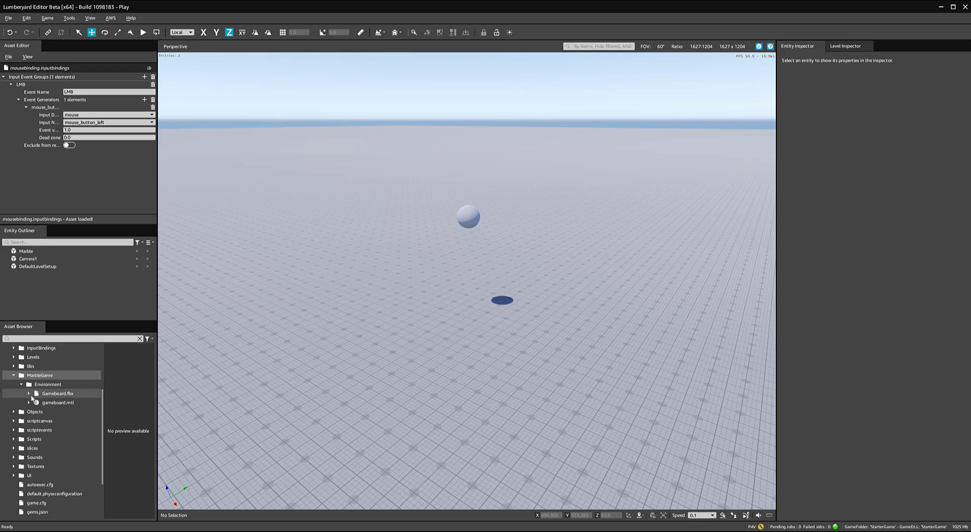
click(62, 403)
click(58, 395)
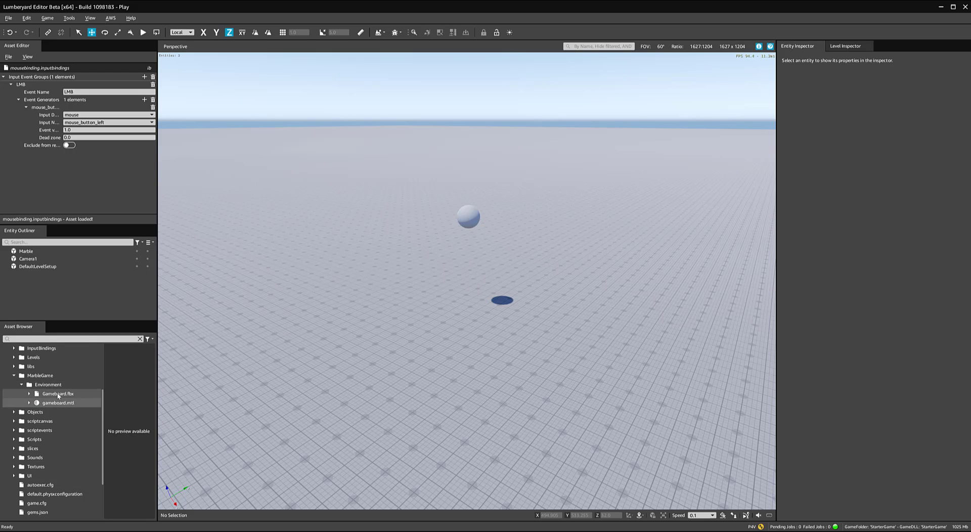
drag(58, 395, 363, 204)
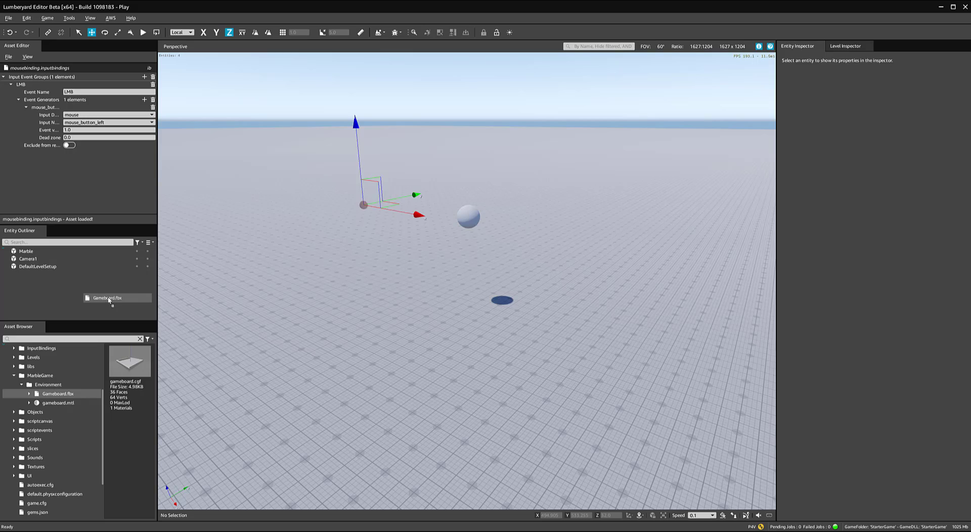
- Move the gameboard entity along X to about 505.7 m and along Y to about 553.8 m, toward the marble
alt+middle_drag(409, 248, 485, 349)
alt+middle_drag(473, 239, 601, 351)
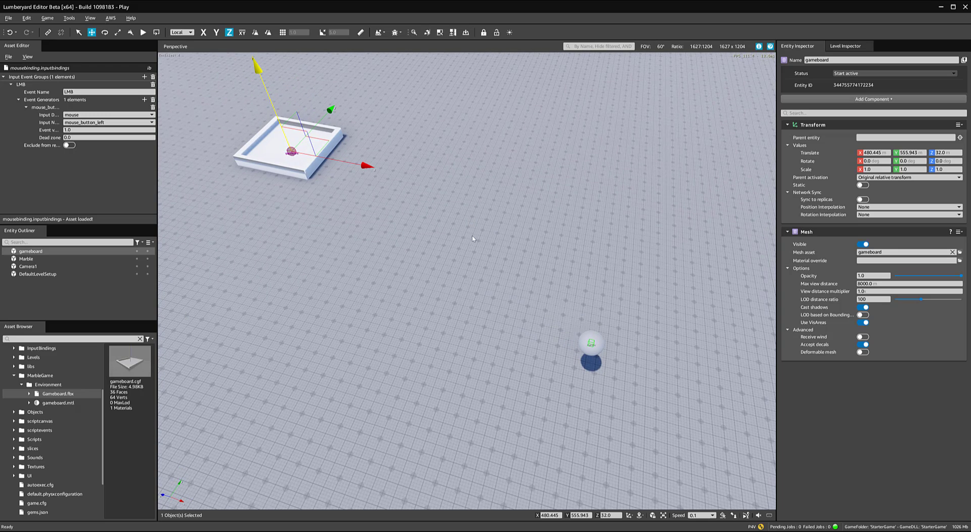
click(365, 168)
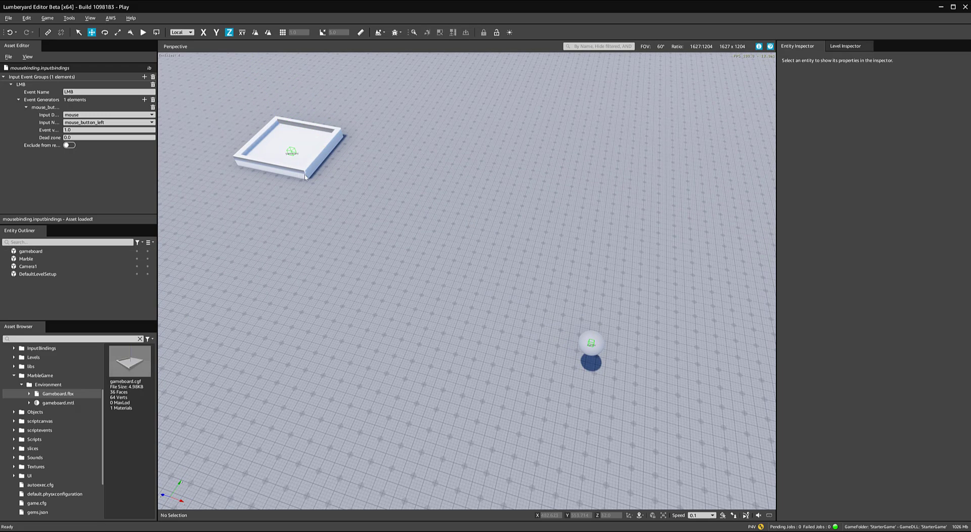
click(30, 251)
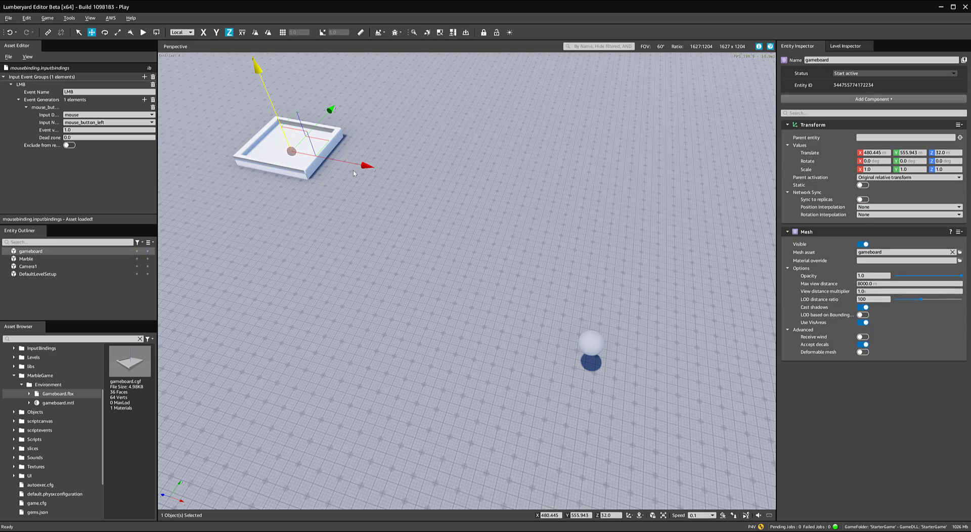
drag(362, 165, 702, 231)
alt+middle_drag(702, 231, 612, 177)
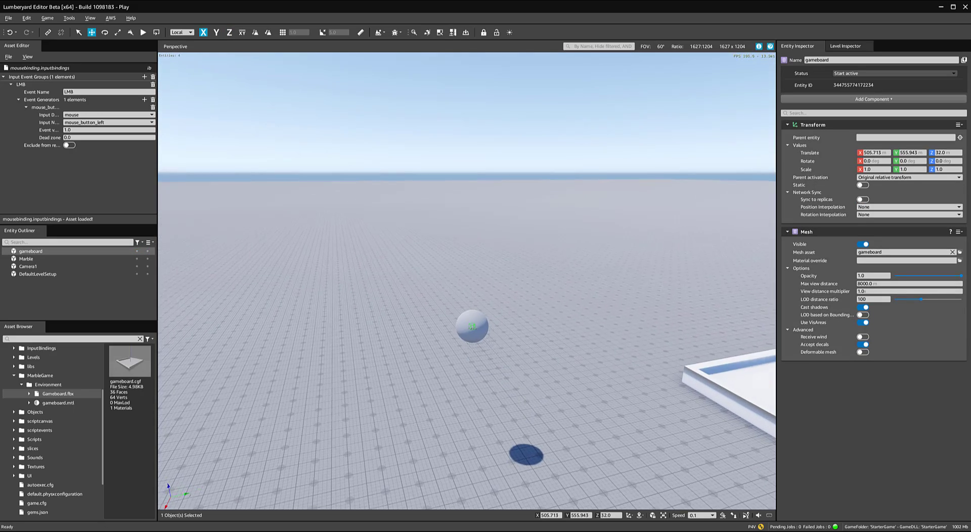
scroll(673, 342, down, 5)
alt+middle_drag(710, 367, 726, 351)
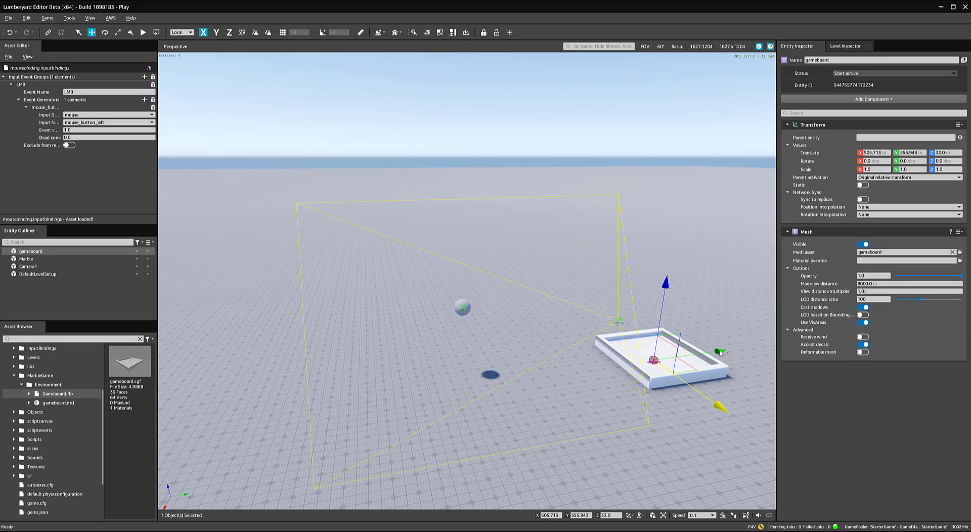
drag(720, 351, 643, 363)
drag(719, 351, 685, 361)
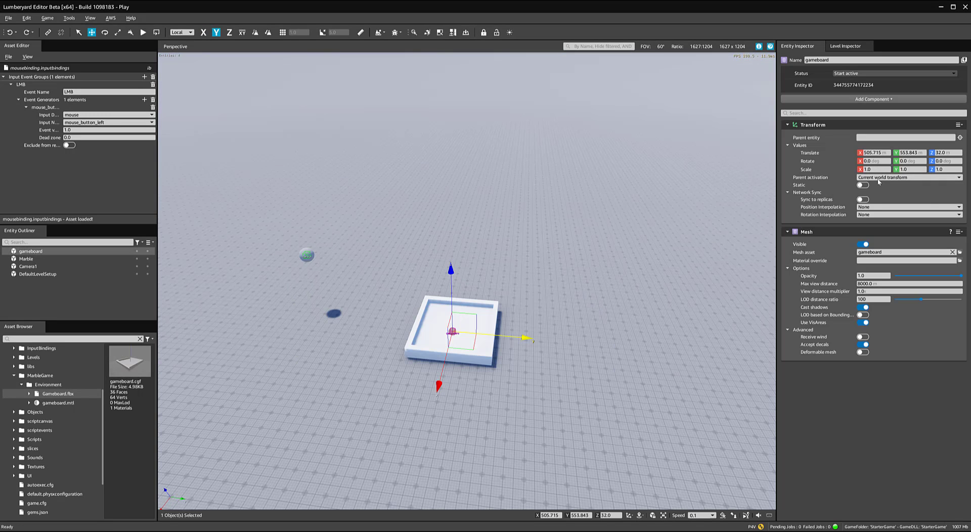
- Set the gameboard's parent activation to Original relative transform and move the board freely to about X 506.2 m, Y 552.7 m
click(879, 178)
click(880, 191)
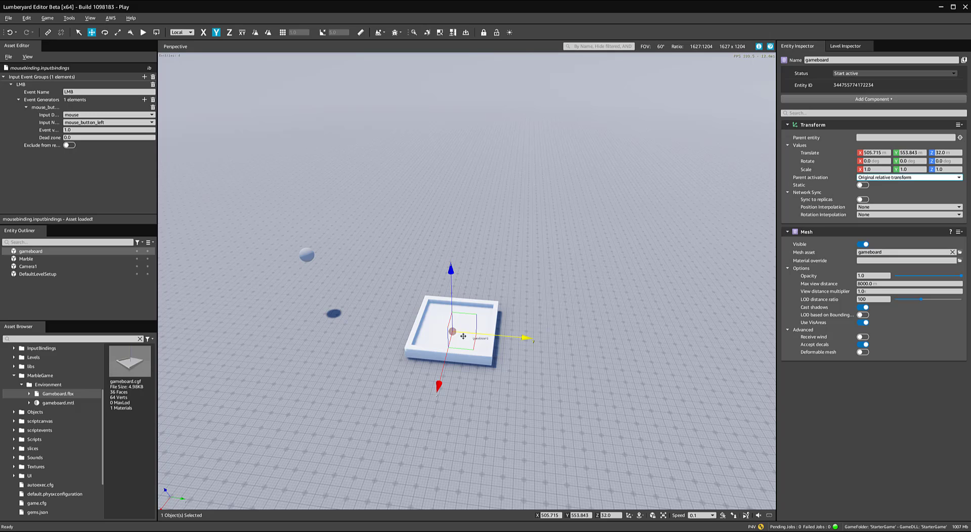
mouse_move(453, 332)
mouse_down()
mouse_move(474, 333)
mouse_move(436, 335)
mouse_up()
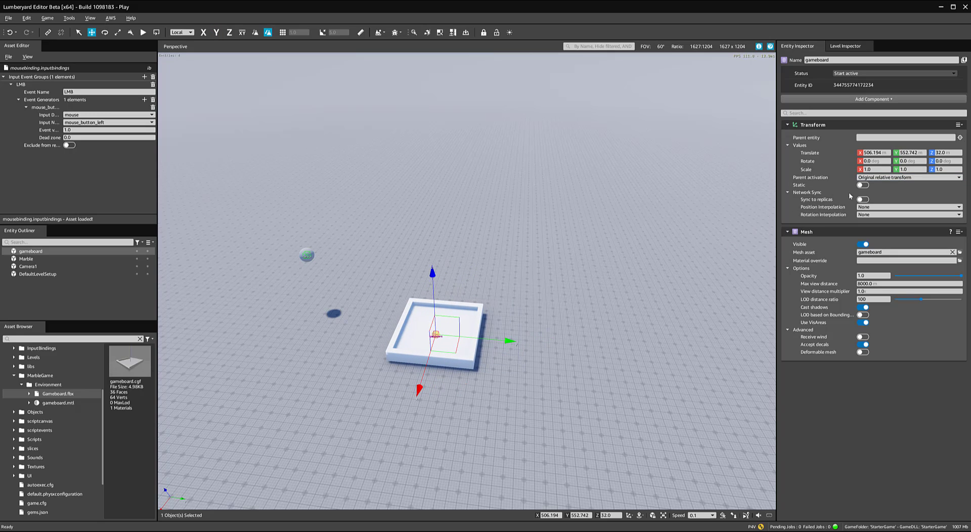
- Set the gameboard's parent activation to Current world transform and slide the board along Y to about 544.6 m, below the marble
click(883, 178)
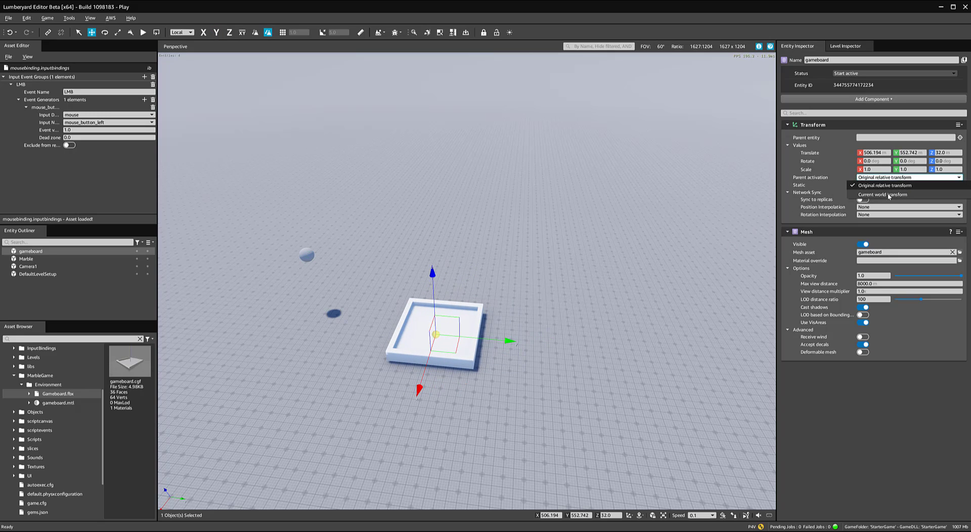
click(885, 195)
drag(500, 344, 386, 334)
alt+middle_drag(361, 344, 400, 325)
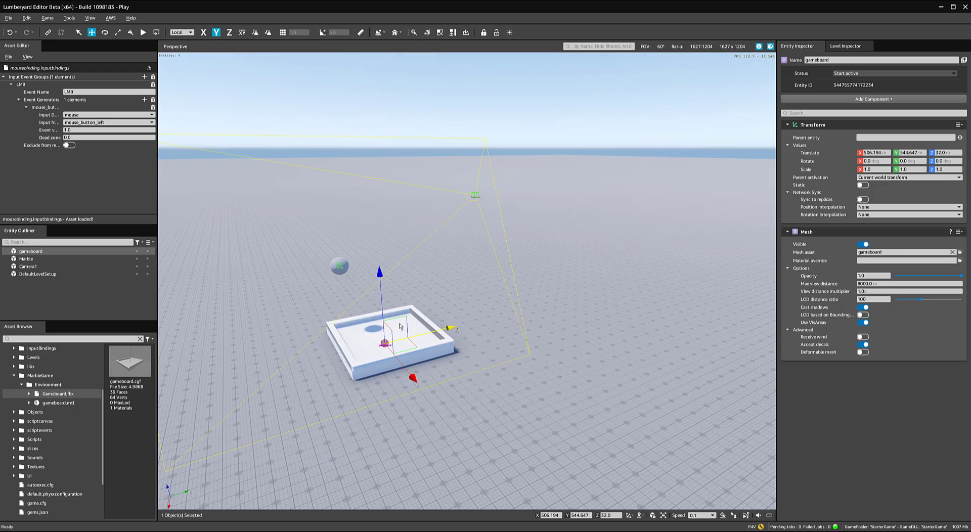
- Reselect the gameboard, set its parent activation to Original relative transform and raise the board to about Z 35.4 m beneath the marble
click(381, 342)
click(382, 275)
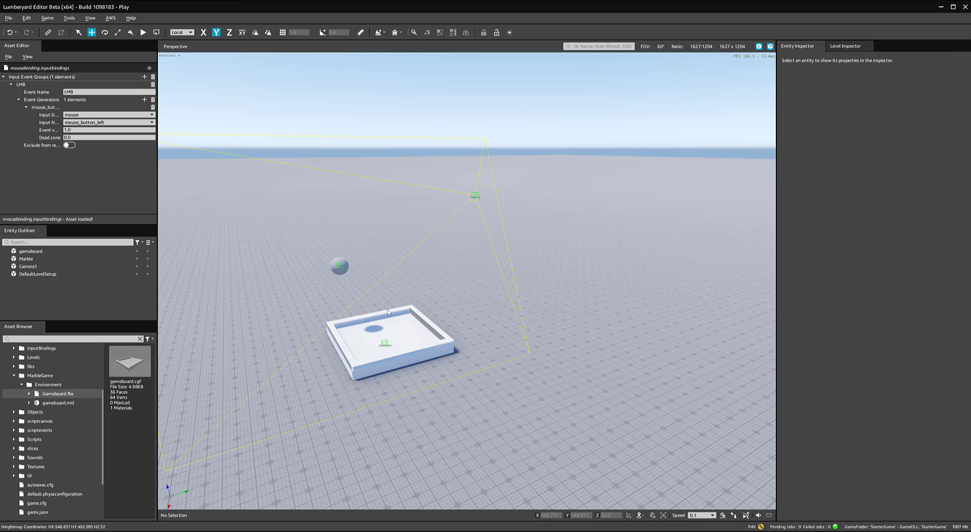
click(387, 342)
click(897, 178)
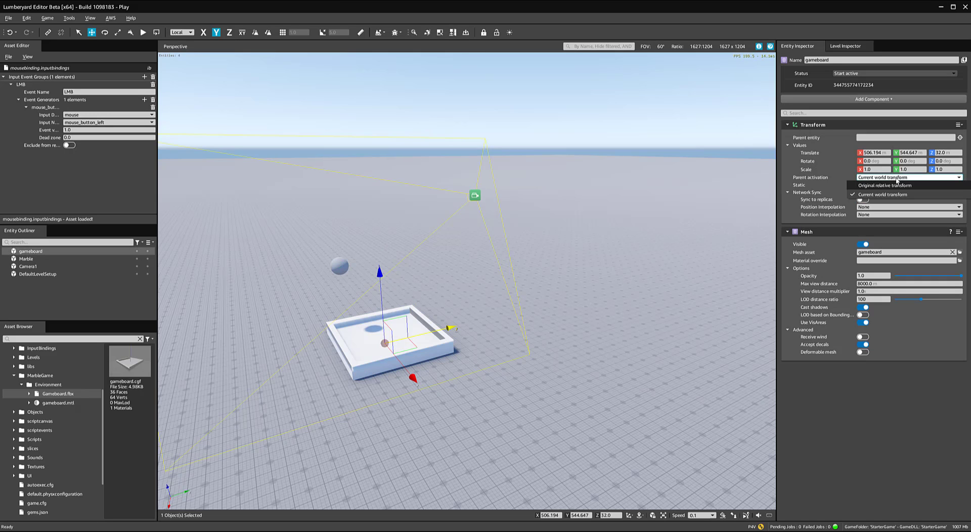
click(894, 185)
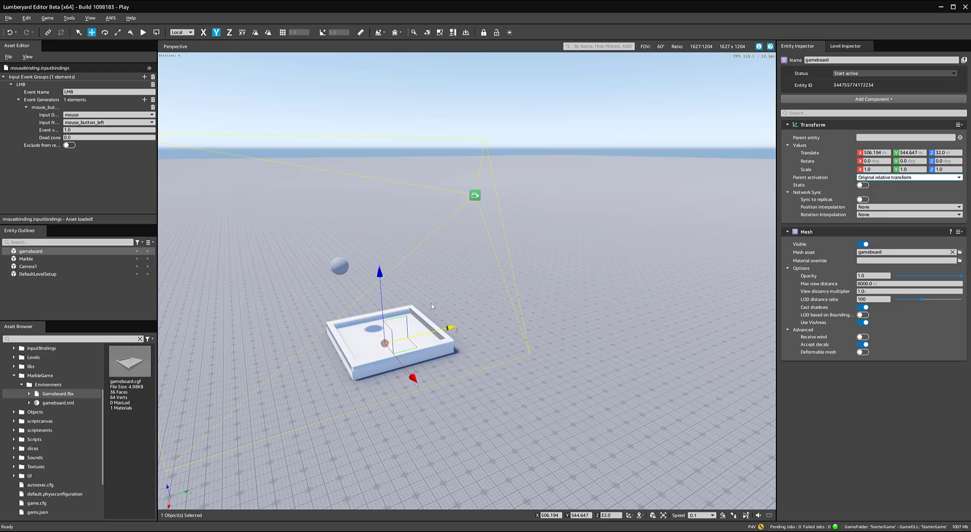
mouse_move(380, 273)
mouse_down()
mouse_move(380, 242)
mouse_move(385, 268)
mouse_up()
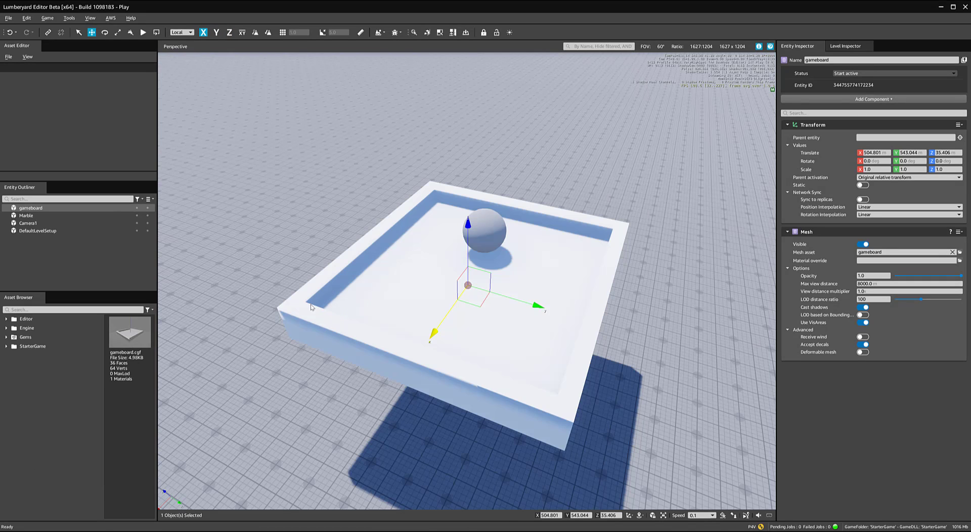
- Shift the gameboard along X to about 504.25 m so it sits better under the marble
scroll(311, 307, down, 5)
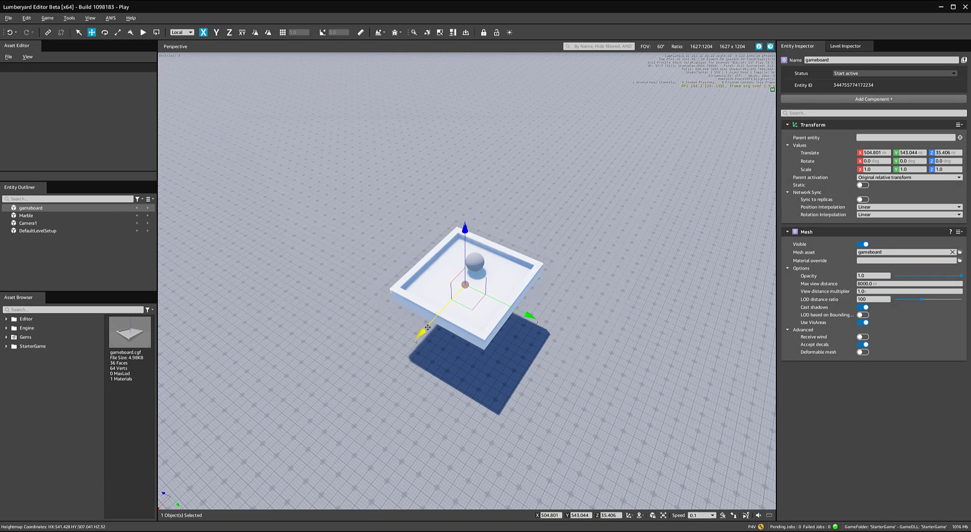
drag(422, 338, 429, 329)
alt+middle_drag(469, 291, 454, 273)
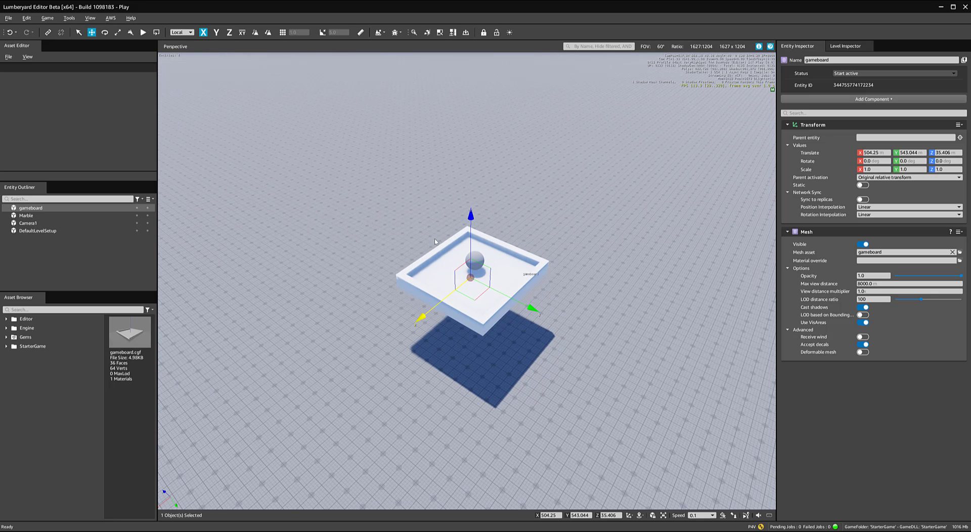
- Try enlarging the gameboard uniformly to a scale of about 1.83 and undo the scaling
key(2)
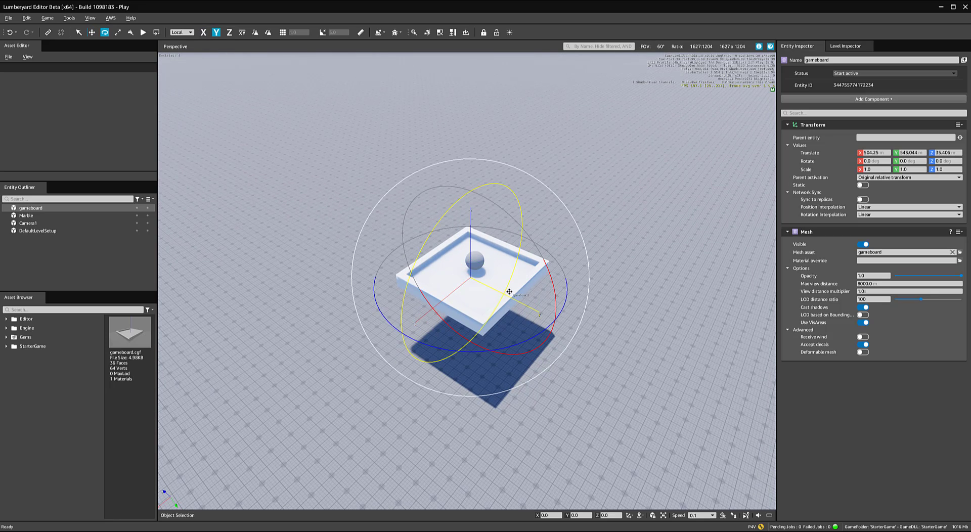
key(3)
mouse_move(524, 299)
mouse_down()
mouse_move(547, 300)
mouse_move(544, 320)
mouse_move(539, 301)
mouse_up()
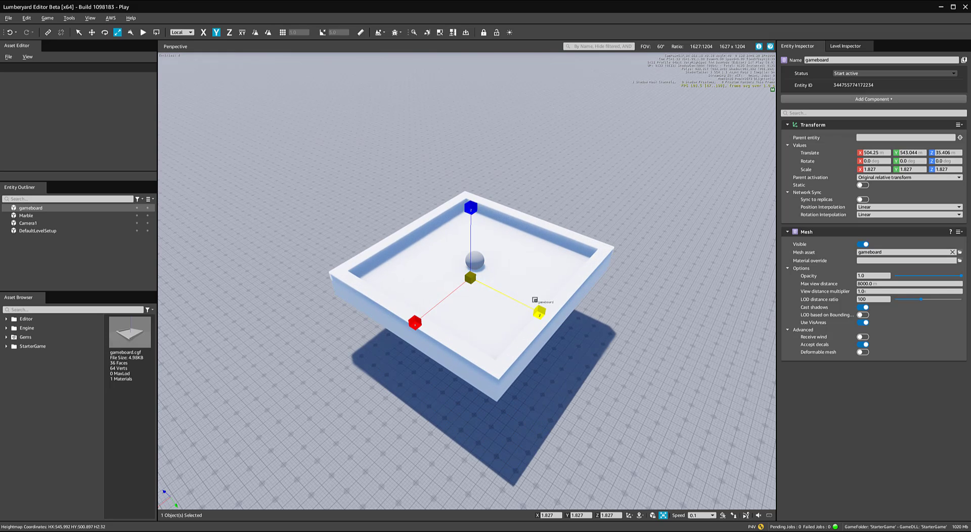
key(ctrl+z)
- Set the gameboard's scale to 1 on X, Y and Z and return to the Move tool
click(874, 169)
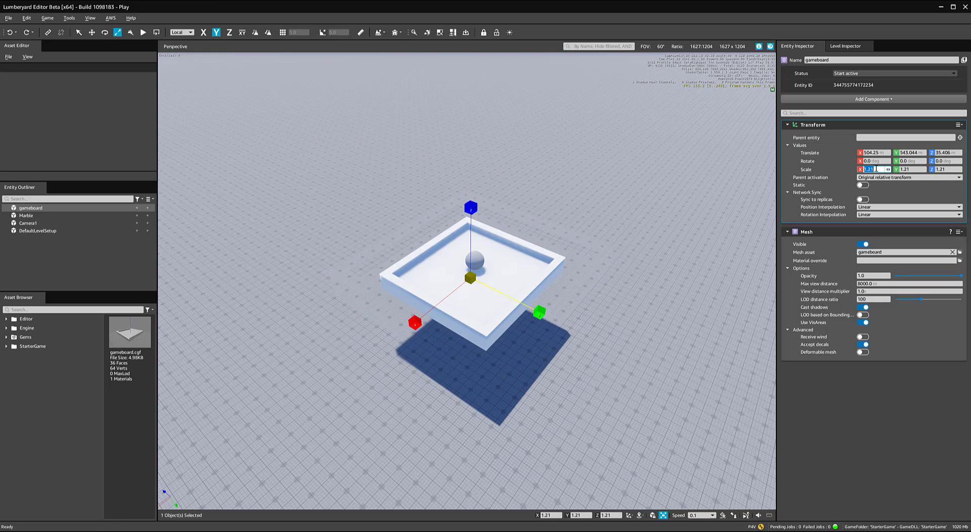
text(1)
key(Tab)
text(1)
key(Tab)
text(1)
key(Return)
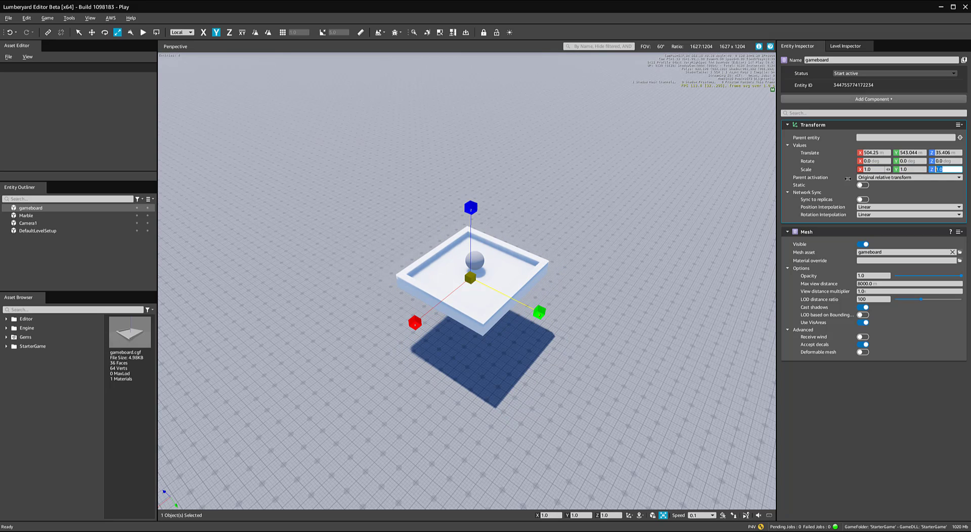
alt+middle_drag(649, 243, 652, 239)
key(1)
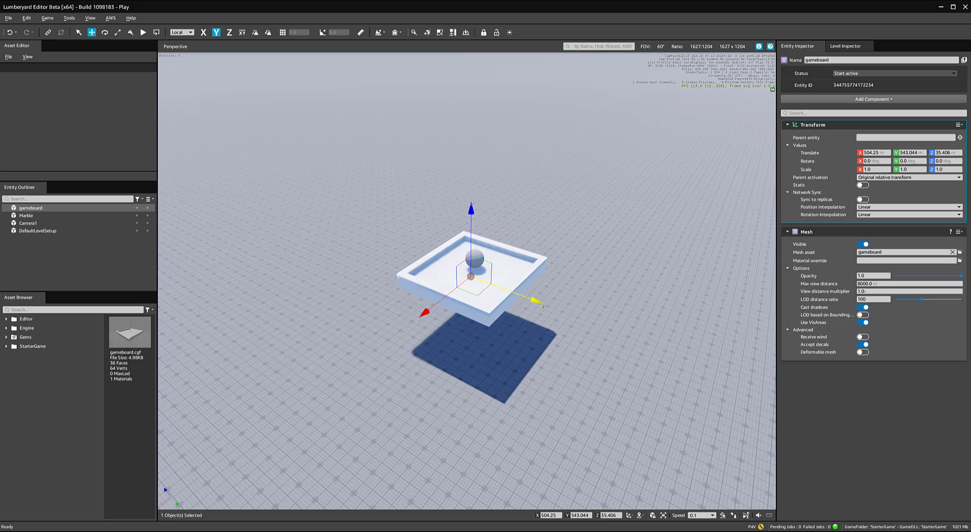
- Switch to Blender and scale the GameBoard object up uniformly to about 2.684
mouse_move(83, 531)
click(54, 506)
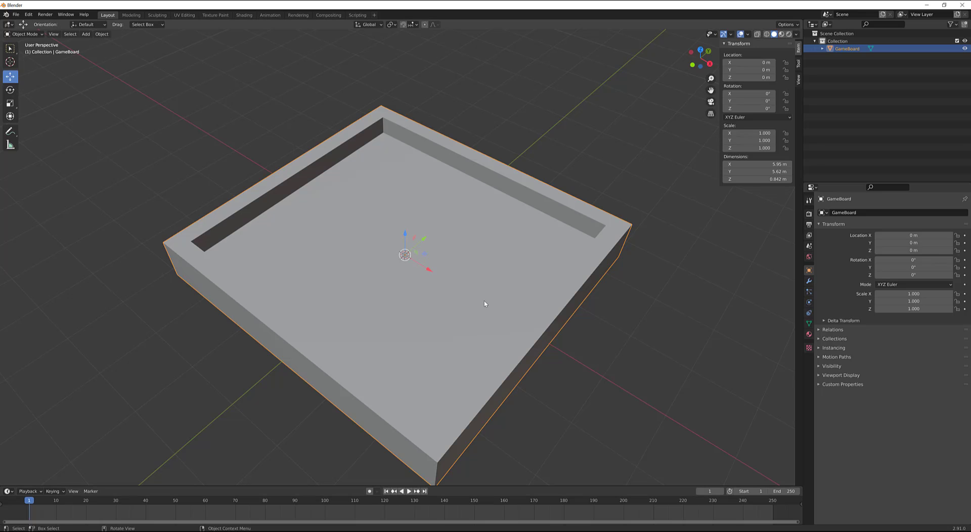
scroll(633, 266, down, 4)
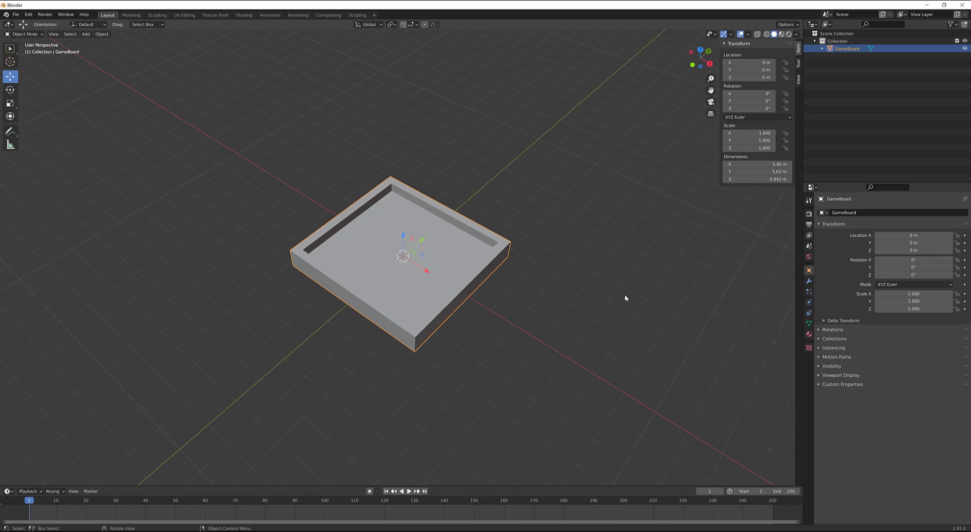
key(s)
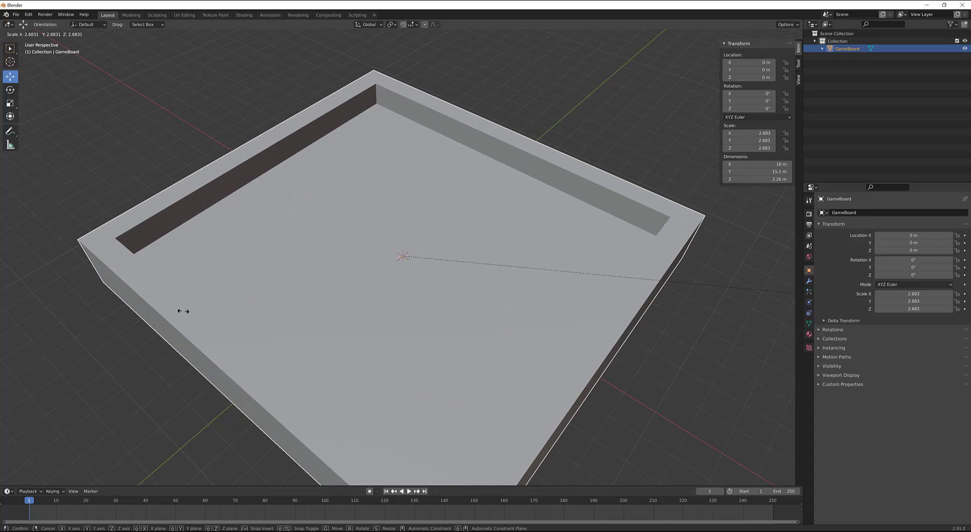
click(180, 310)
key(KP_1)
middle_drag(320, 296, 557, 207)
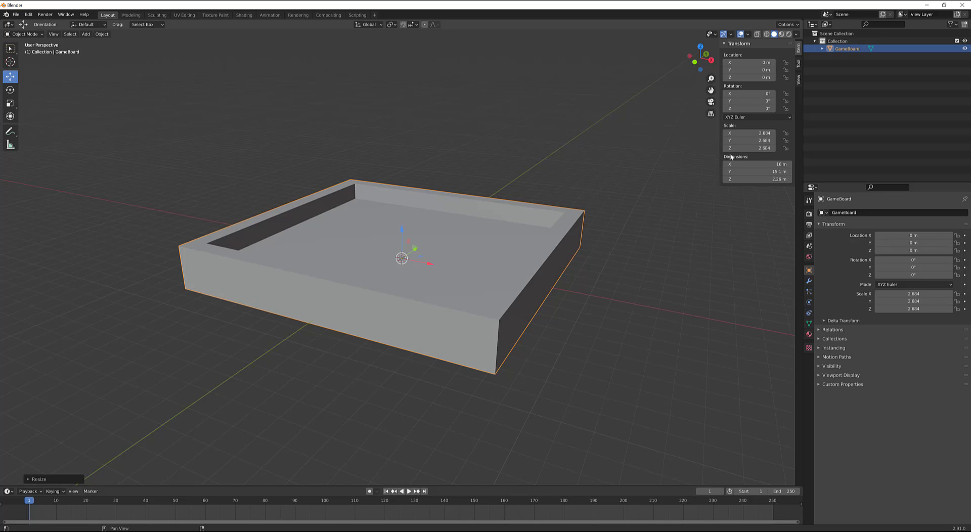
- Export the selected board as FBX into the Environment folder, overwriting the existing Gameboard.fbx
click(16, 14)
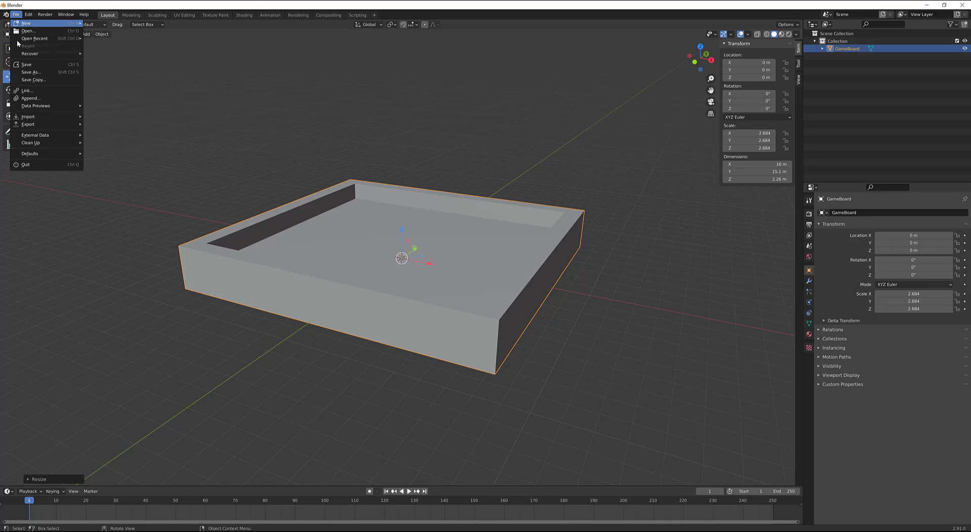
mouse_move(48, 122)
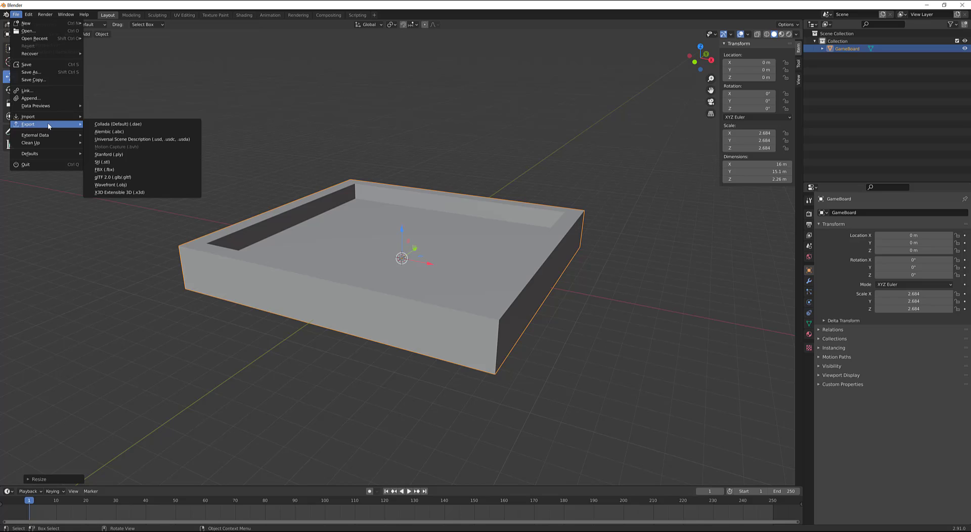
click(127, 169)
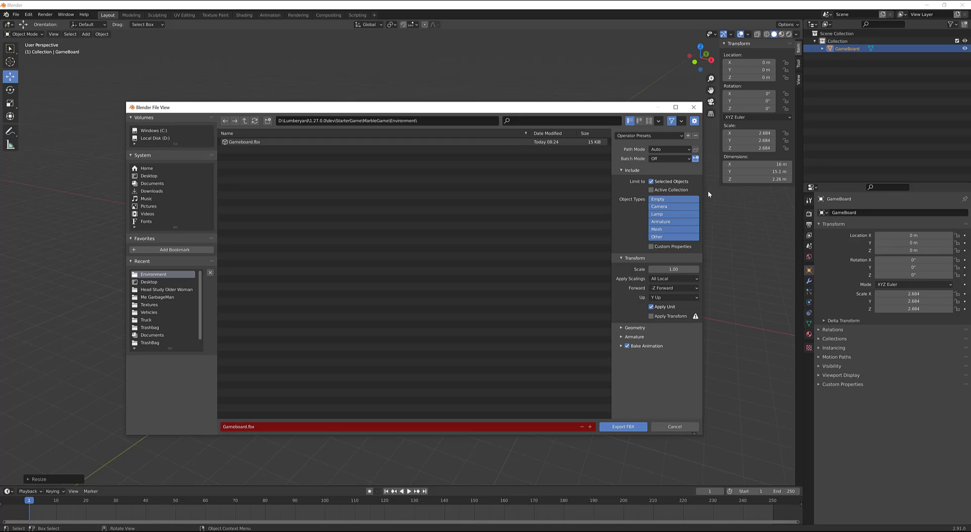
double_click(250, 142)
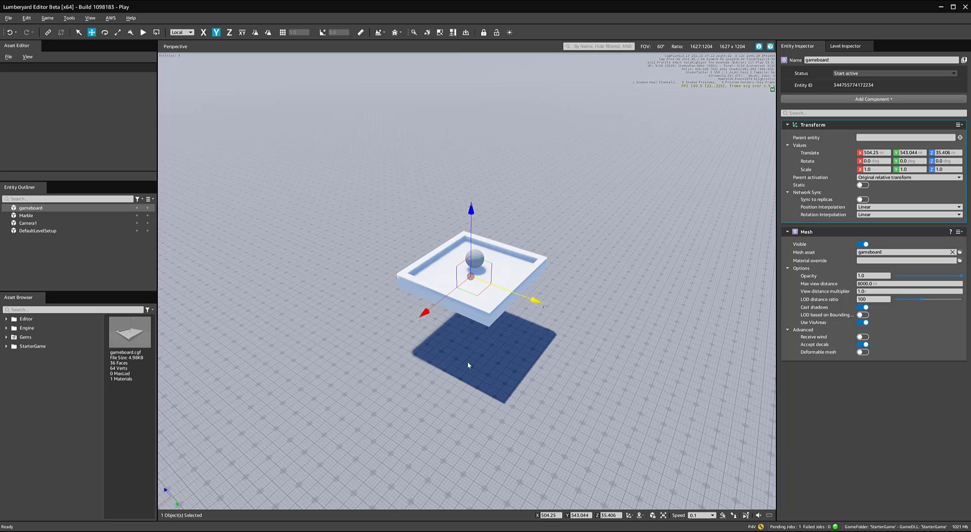
- Return to the Lumberyard Editor and lower the enlarged gameboard to about Z 34.9 m so the marble clears its floor
click(467, 362)
click(478, 309)
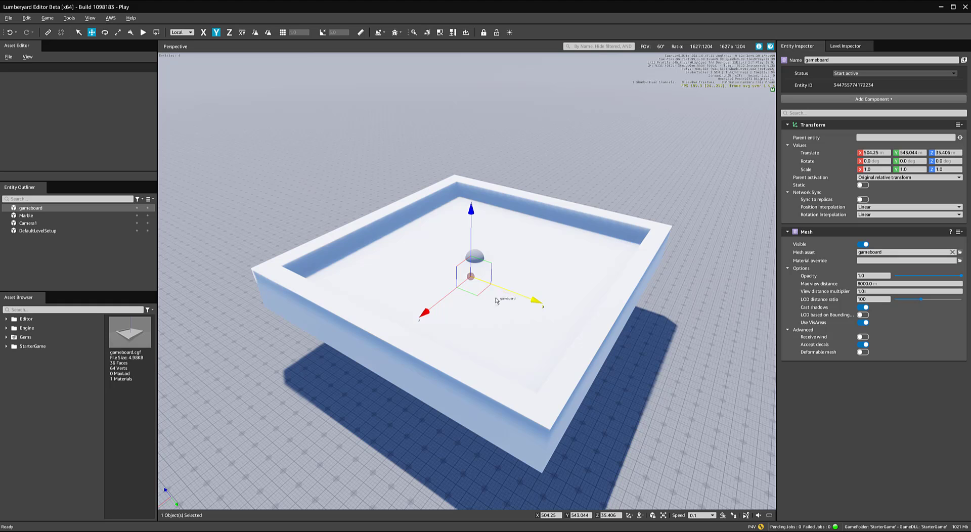
alt+middle_drag(496, 301, 518, 227)
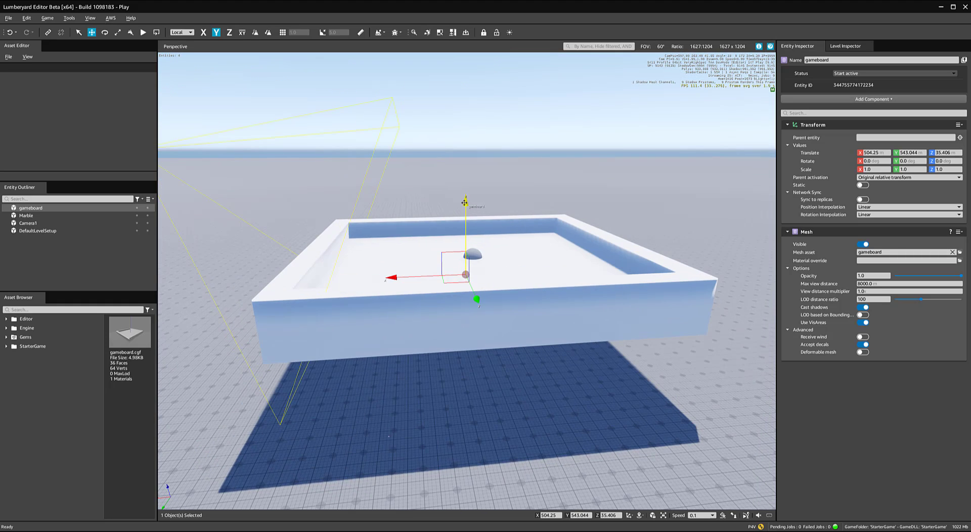
drag(464, 203, 460, 212)
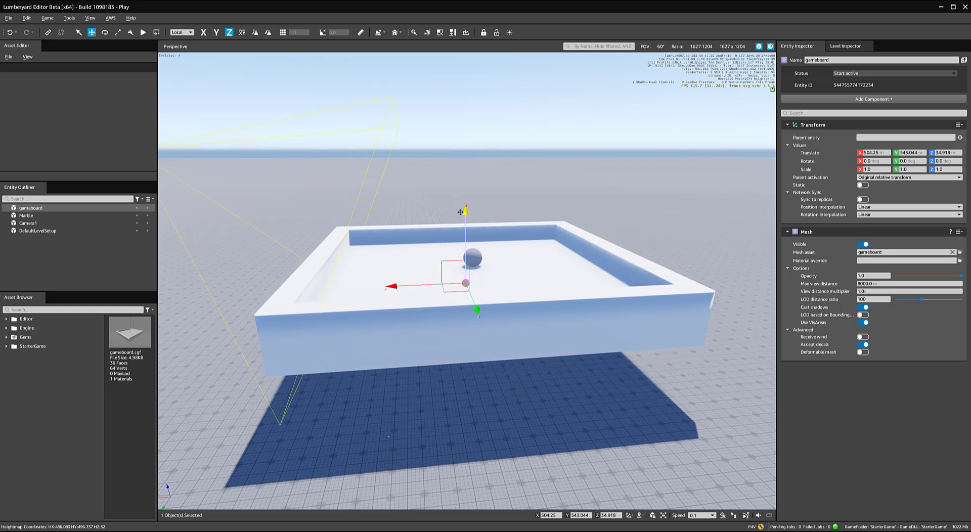
- Switch to Blender and apply the GameBoard object's scale so it becomes 1.000 on all axes
alt+middle_drag(461, 212, 404, 278)
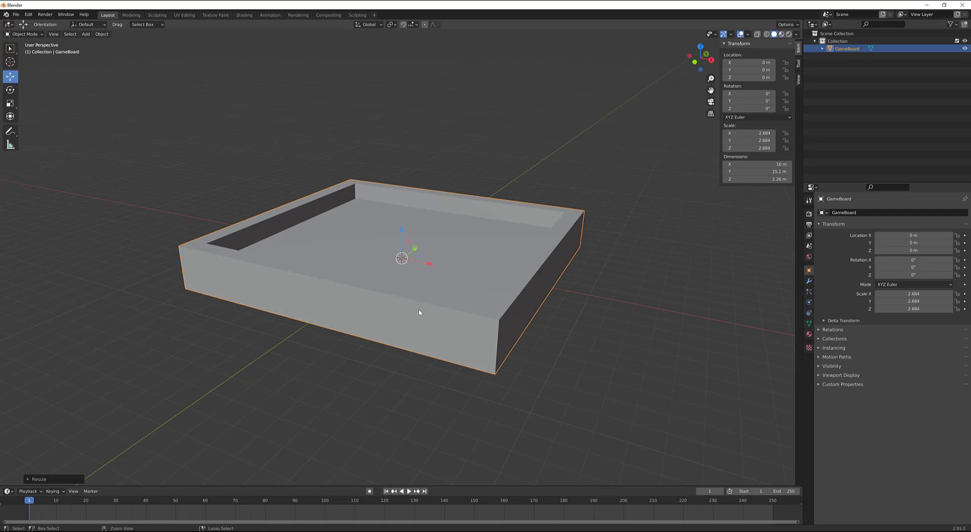
key(ctrl+a)
click(418, 310)
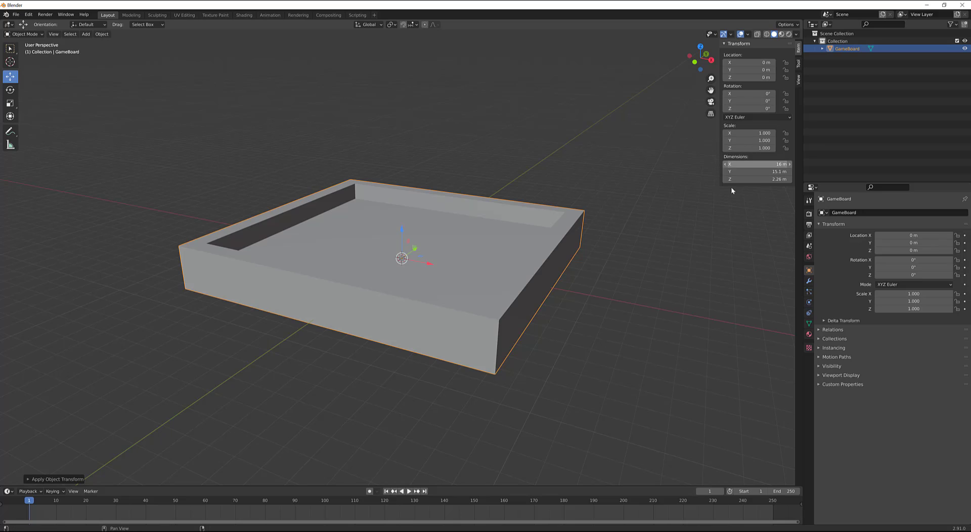
click(18, 17)
mouse_move(60, 124)
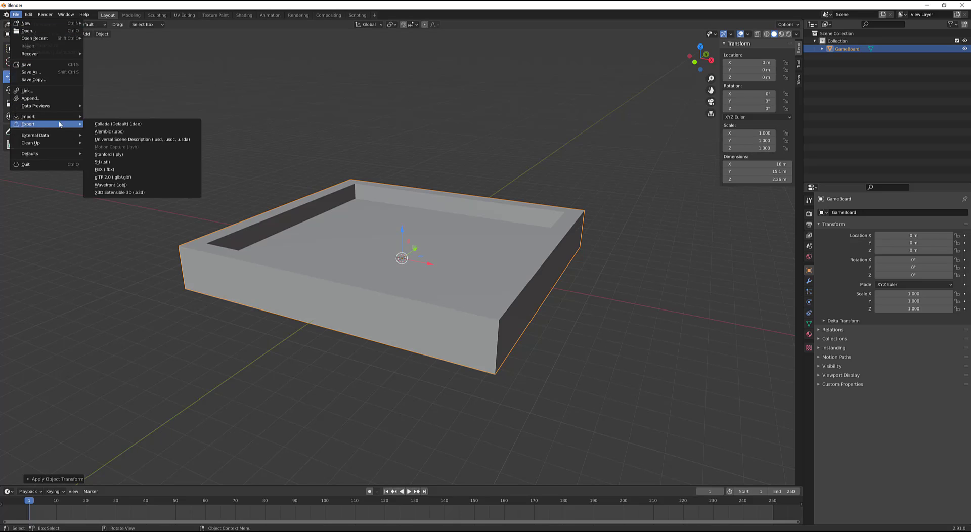
click(126, 170)
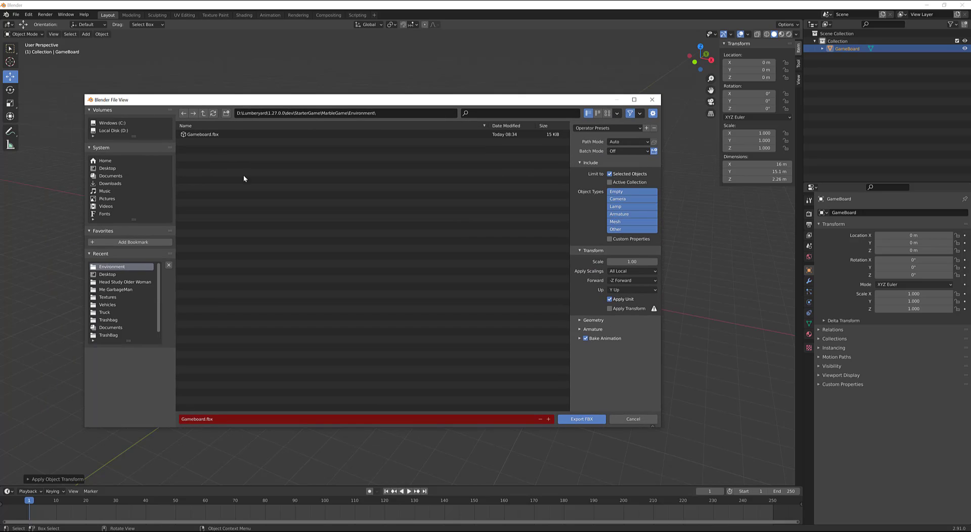
key(Escape)
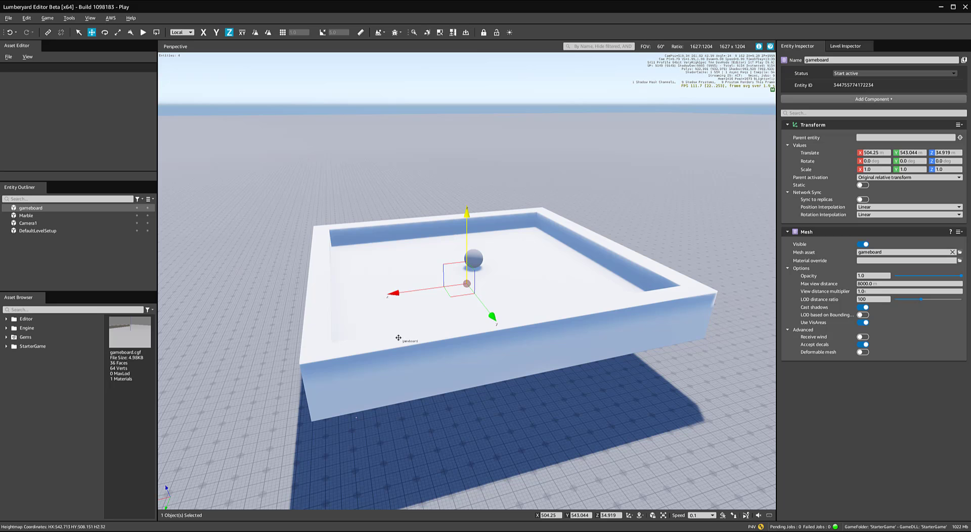
- Return to the Lumberyard Editor and expand StarterGame, MarbleGame and Environment to reach the Gameboard.fbx asset
alt+middle_drag(401, 337, 521, 304)
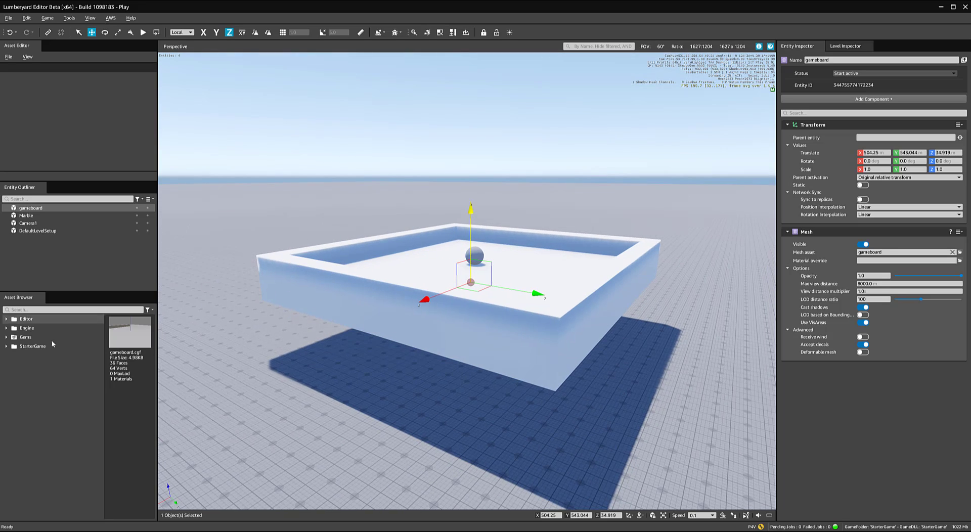
click(6, 347)
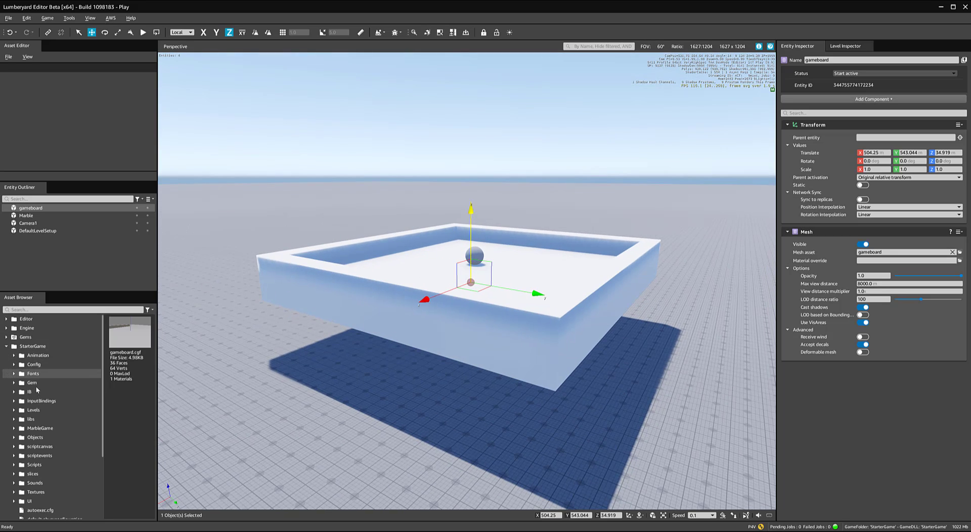
scroll(13, 385, down, 2)
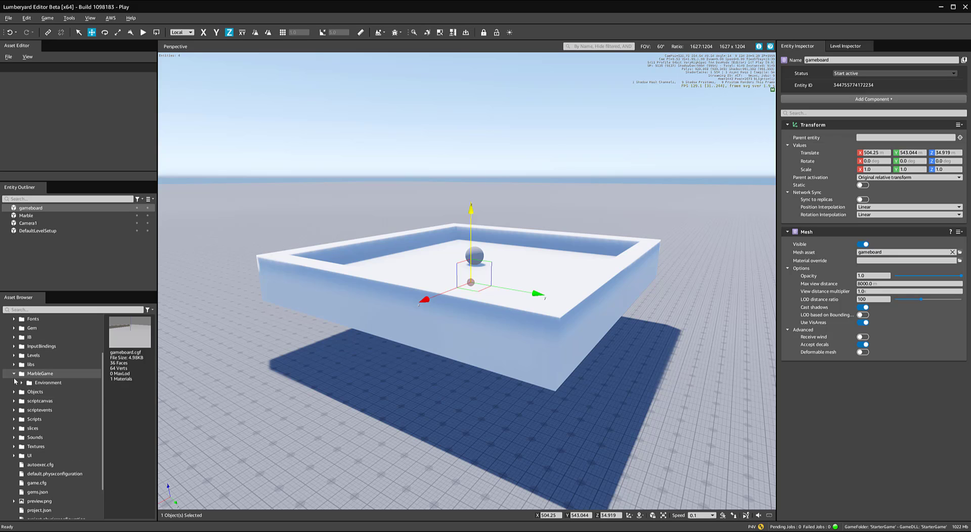
click(14, 374)
click(21, 382)
- Place a second gameboard from Gameboard.fbx overlapping the first one in the level, and delete it
drag(31, 395, 510, 426)
drag(512, 361, 505, 274)
scroll(404, 314, down, 6)
alt+middle_drag(404, 314, 411, 430)
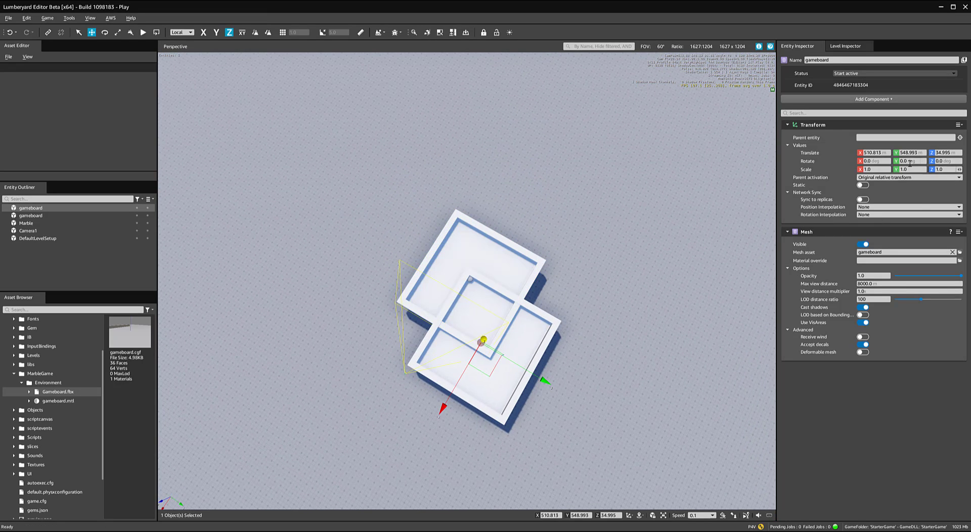
key(Delete)
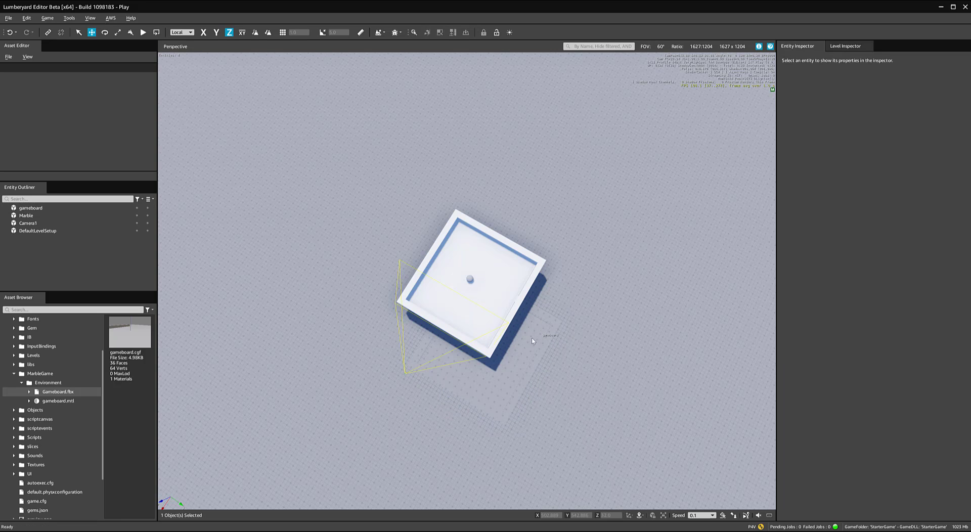
- Lower the original gameboard to about Z 34.45 m and test the marble's drop briefly in game mode
alt+middle_drag(539, 332, 526, 350)
click(504, 313)
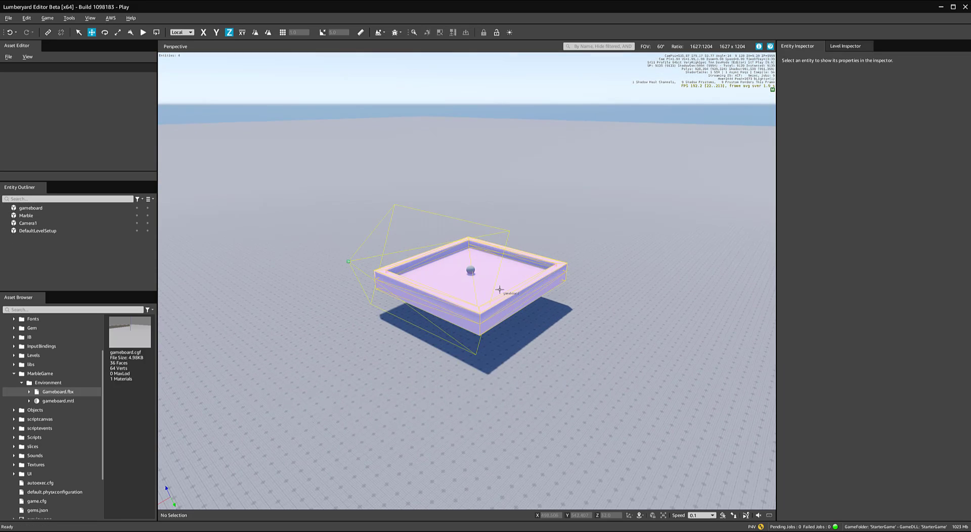
key(z)
scroll(456, 316, down, 3)
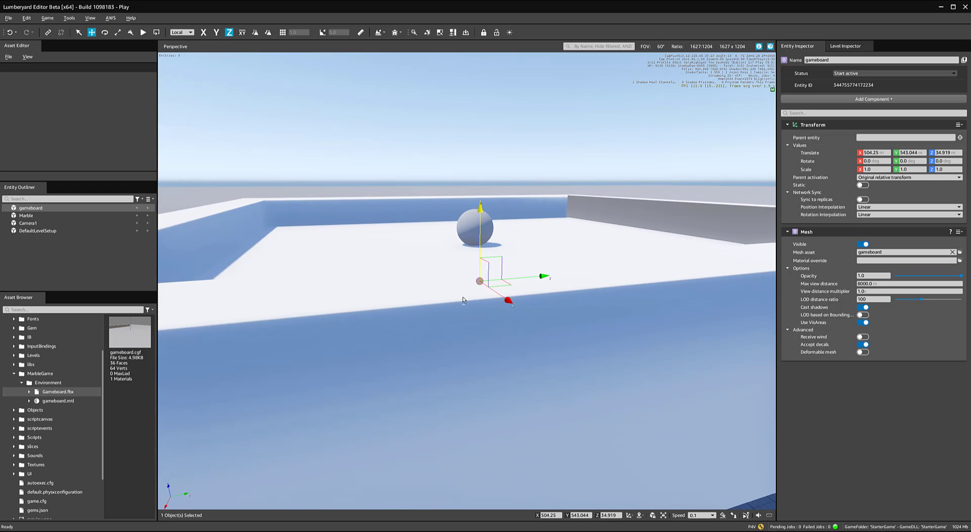
alt+middle_drag(462, 299, 453, 331)
scroll(457, 319, down, 3)
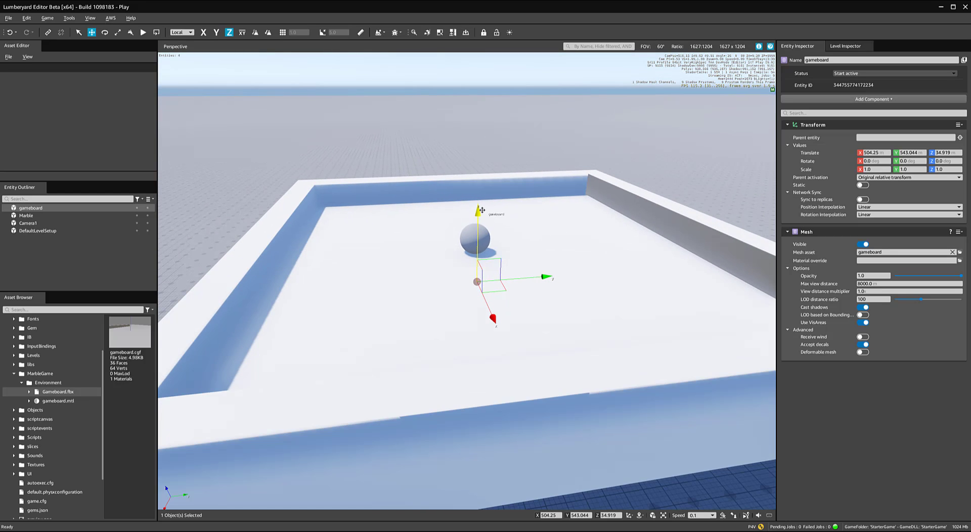
drag(482, 210, 482, 226)
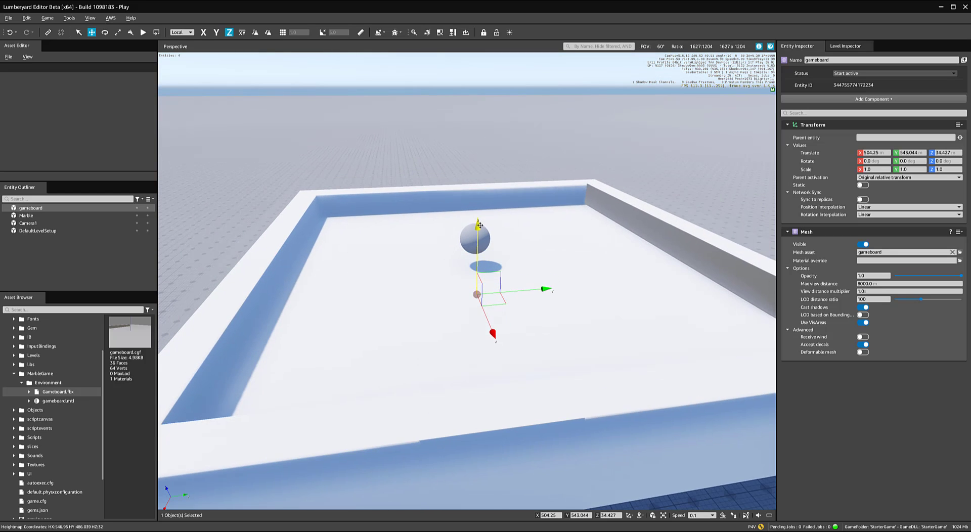
scroll(497, 230, down, 5)
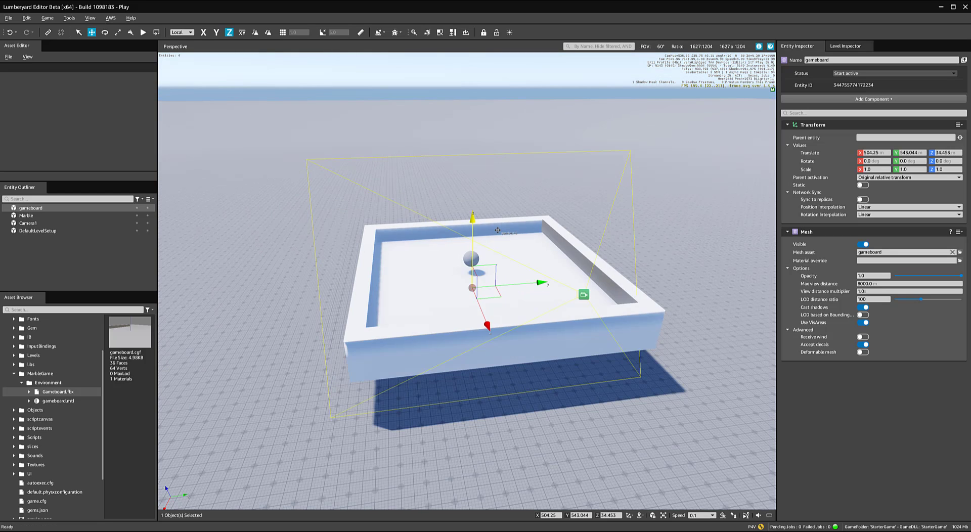
key(ctrl+g)
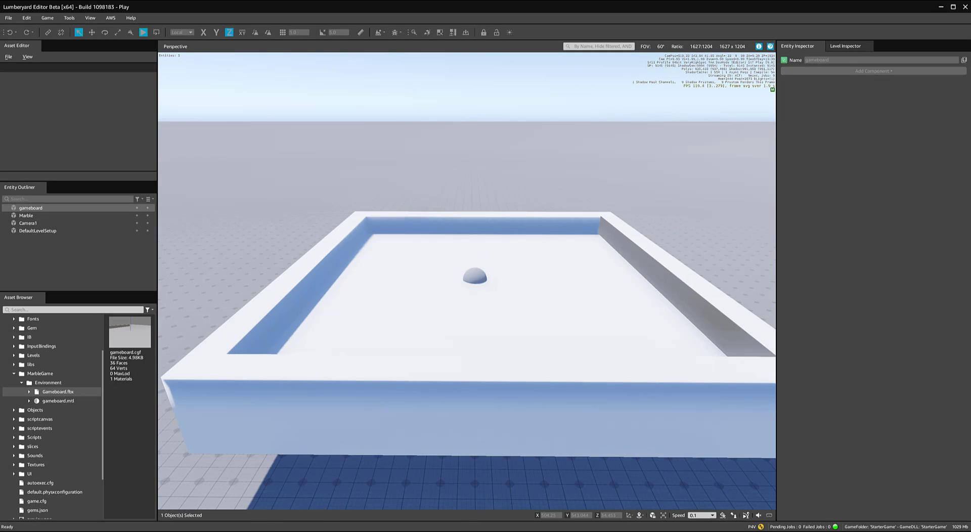
key(Escape)
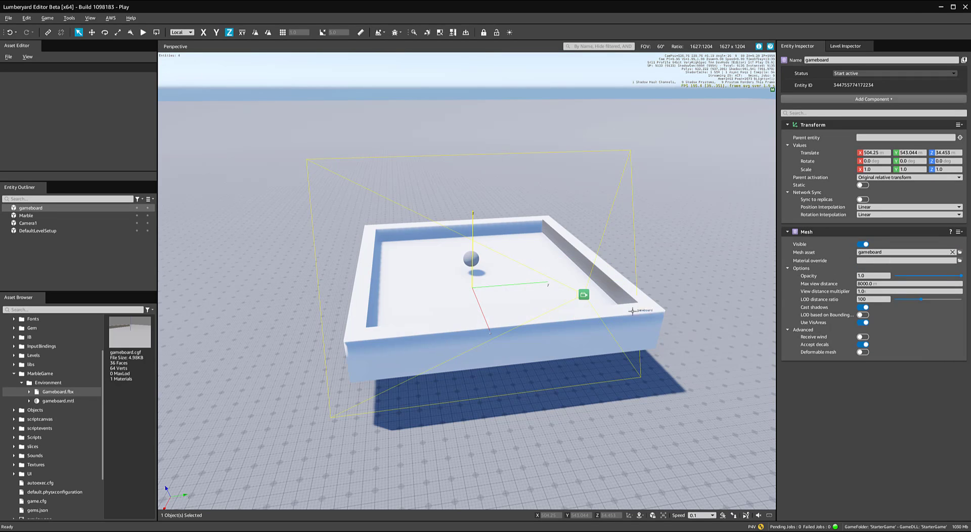
- Try a PhysX Shape Collider on the gameboard and delete the component
click(851, 98)
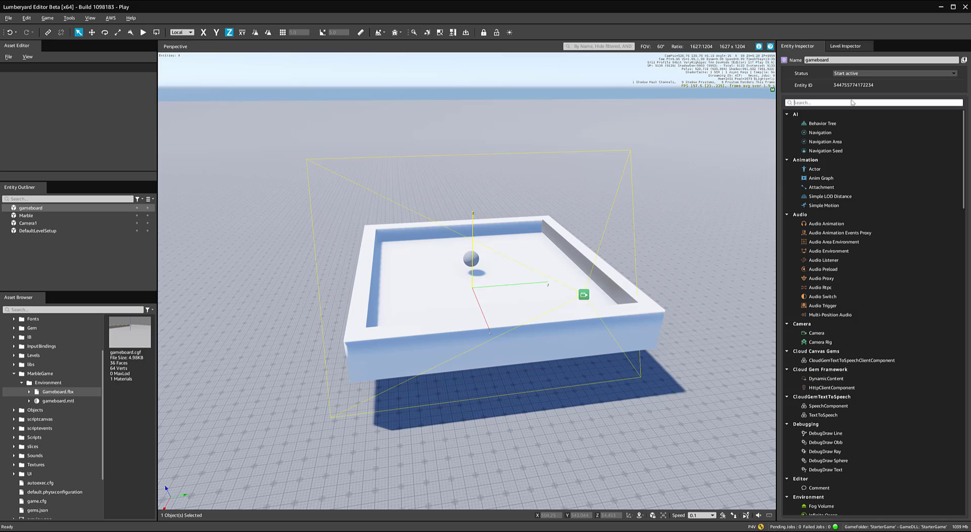
text(physx)
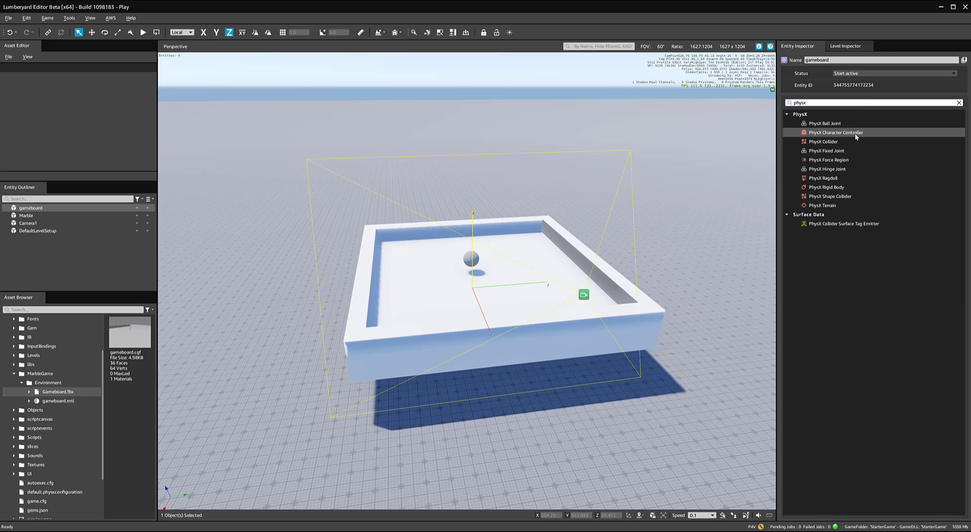
click(850, 197)
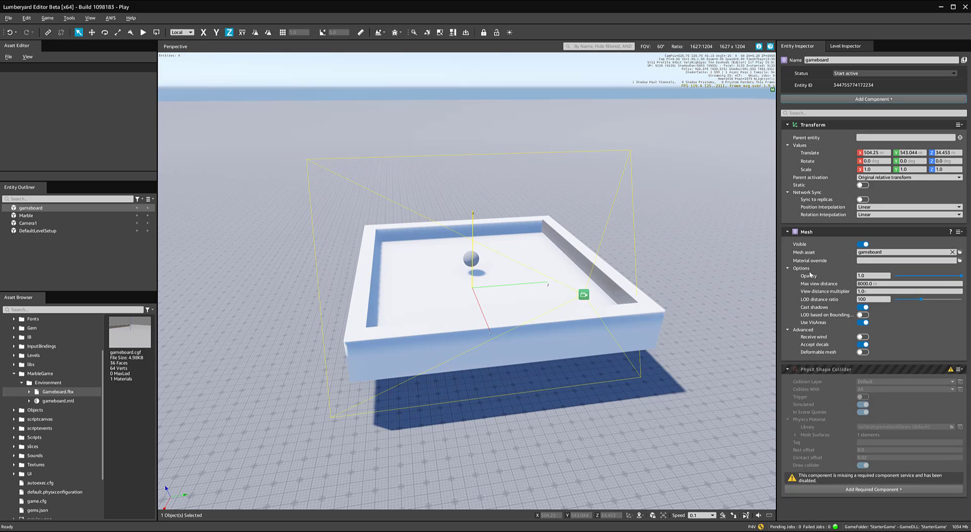
right_click(863, 370)
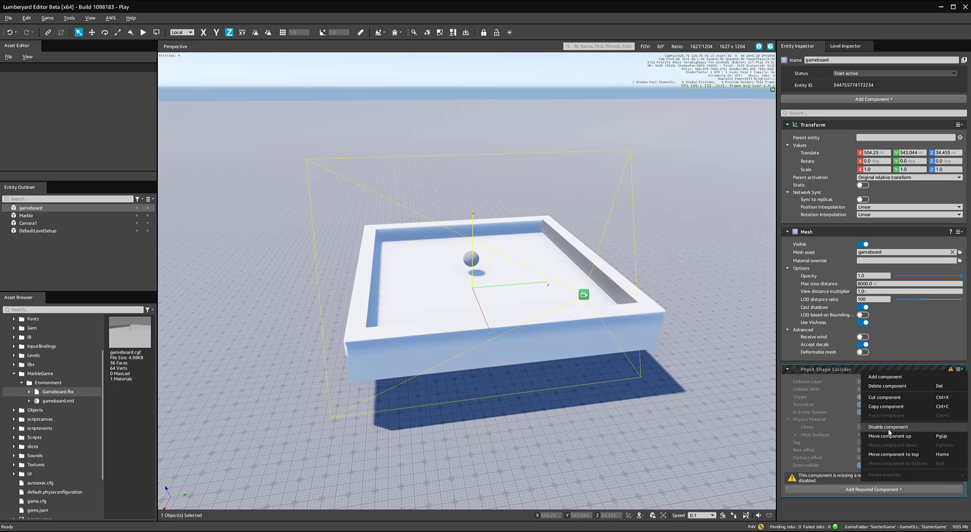
click(880, 385)
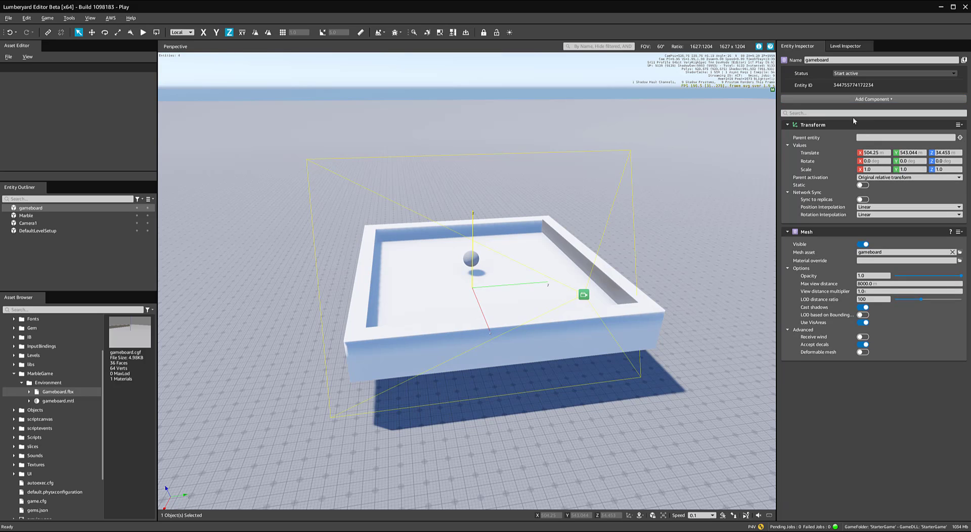
- Add a PhysX Collider component to the gameboard entity
click(873, 99)
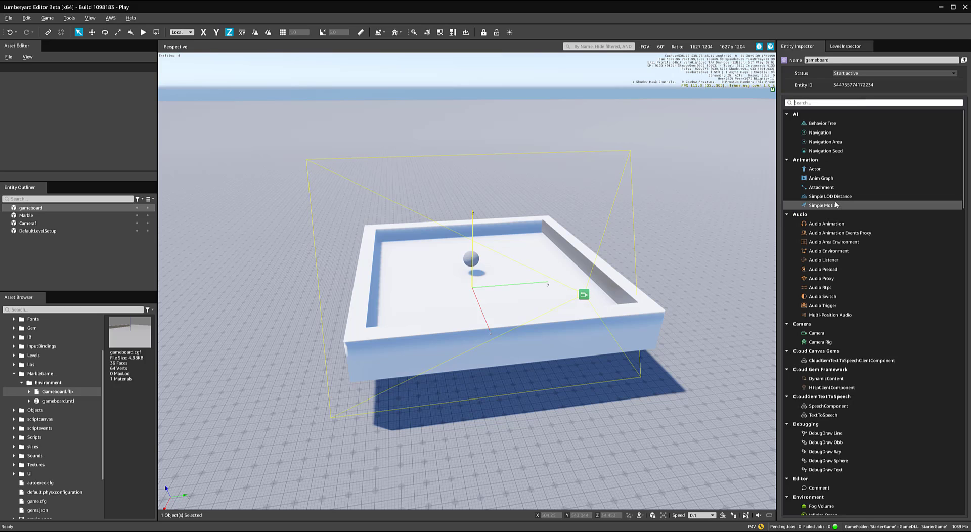
text(physx)
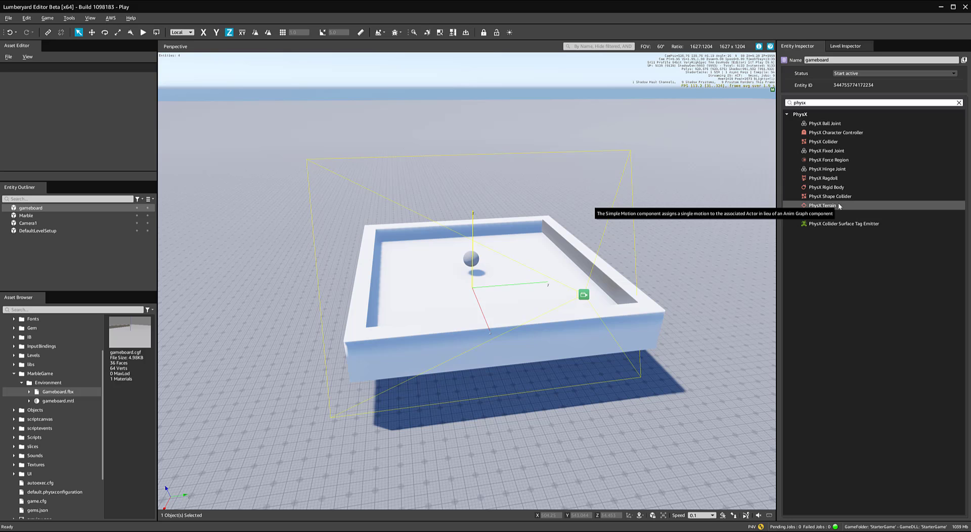
click(835, 142)
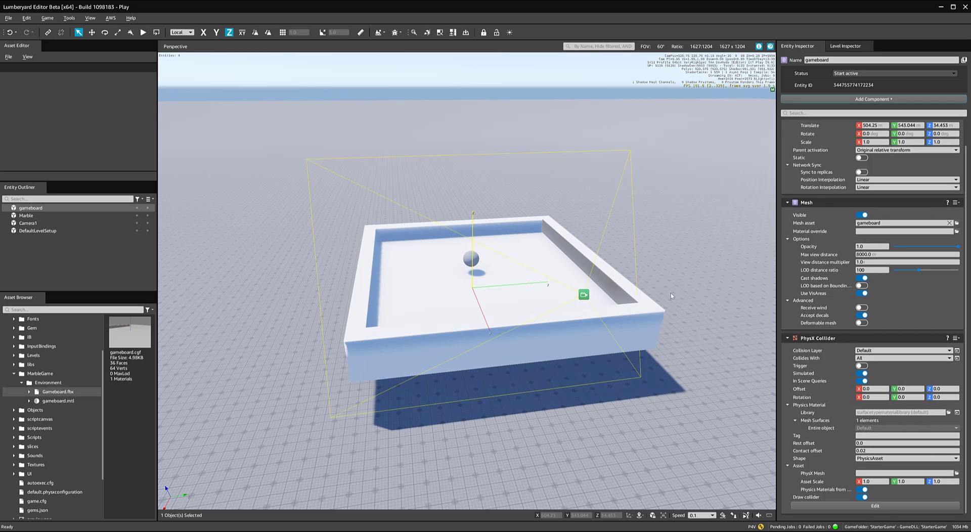
- Tilt the gameboard about 14.3 degrees around its Y axis with the Rotate tool
alt+middle_drag(445, 301, 384, 278)
alt+middle_drag(538, 253, 538, 281)
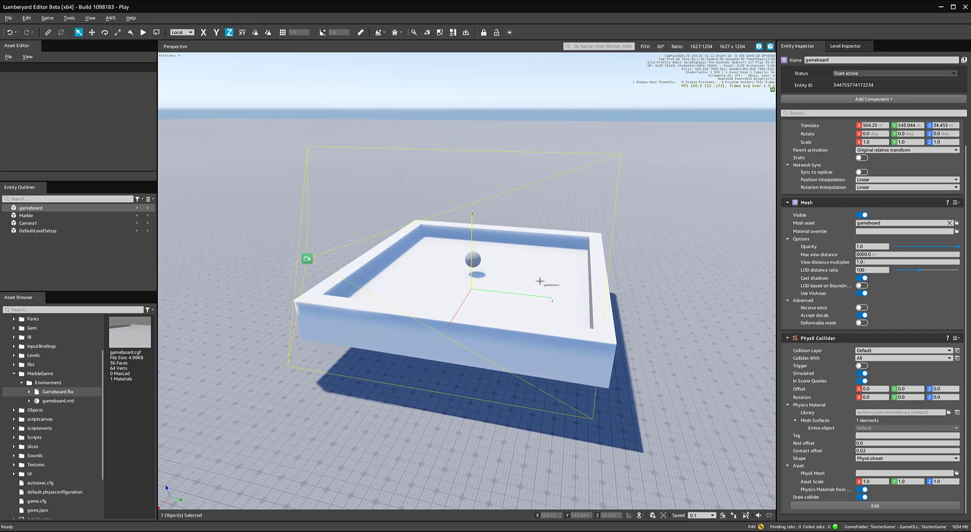
key(3)
click(449, 250)
drag(449, 249, 447, 258)
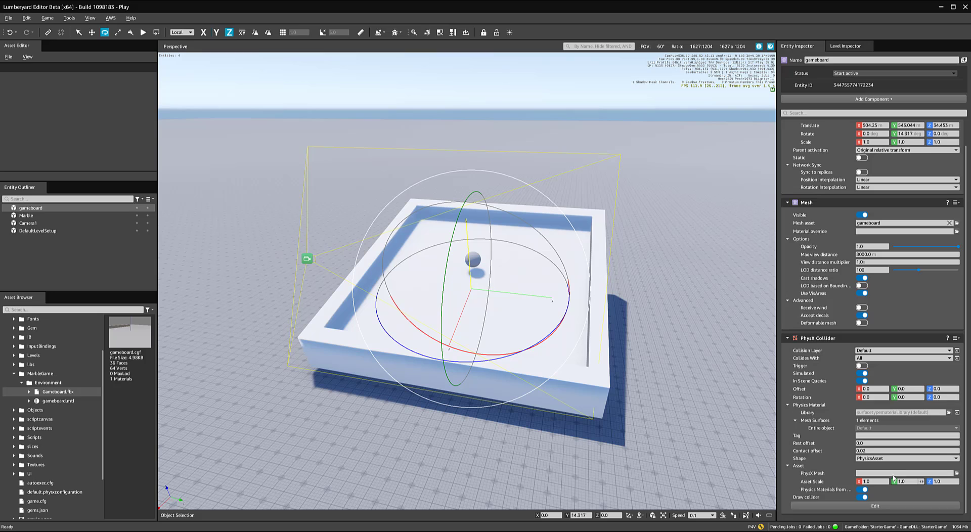
- Try to find a PhysX collision mesh for the gameboard's PhysicsAsset collider among the StarterGame assets
click(903, 459)
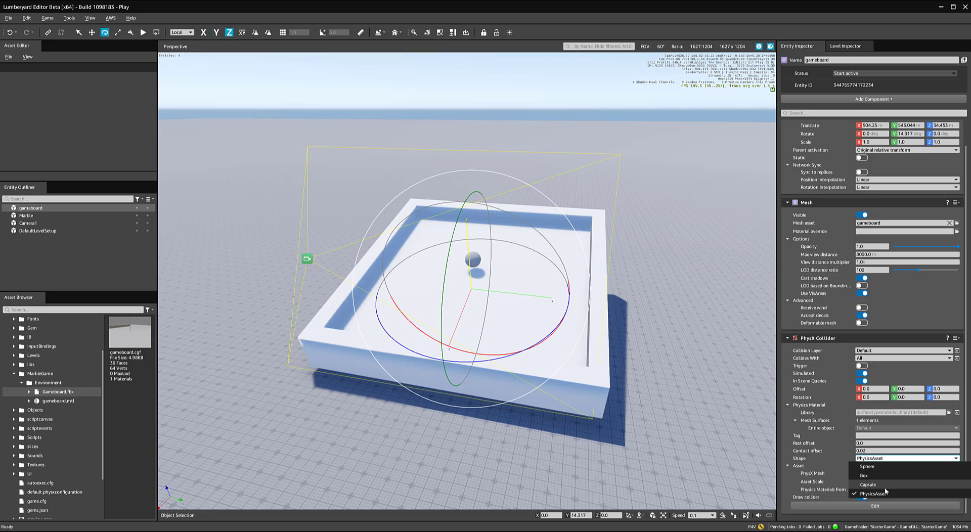
click(834, 497)
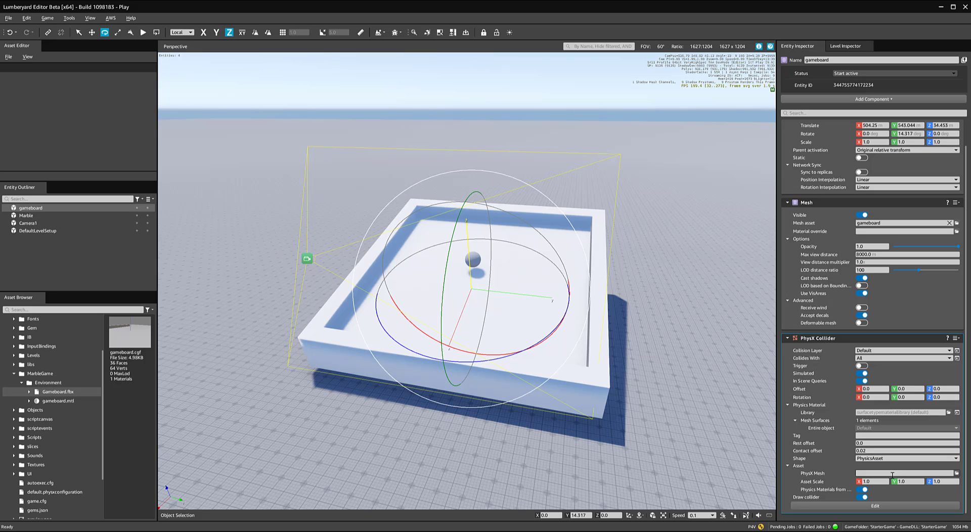
click(957, 473)
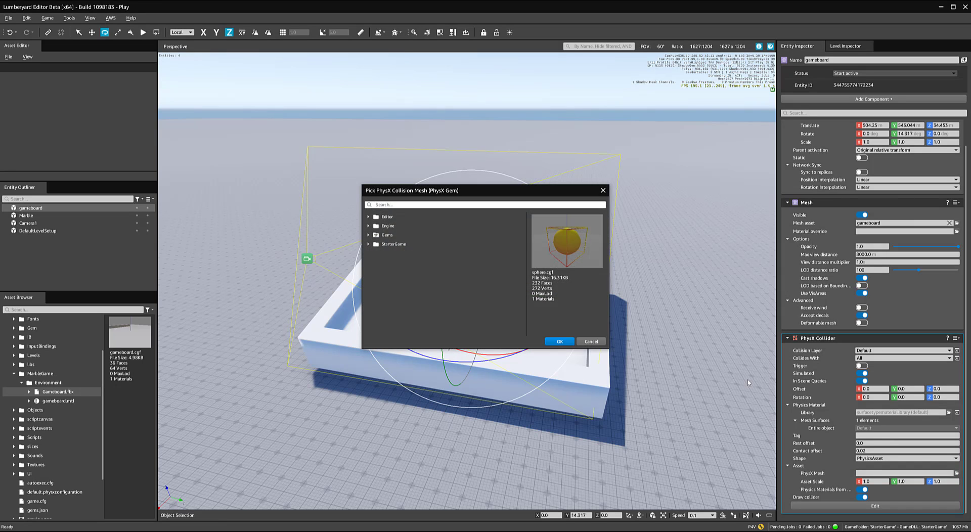
click(370, 244)
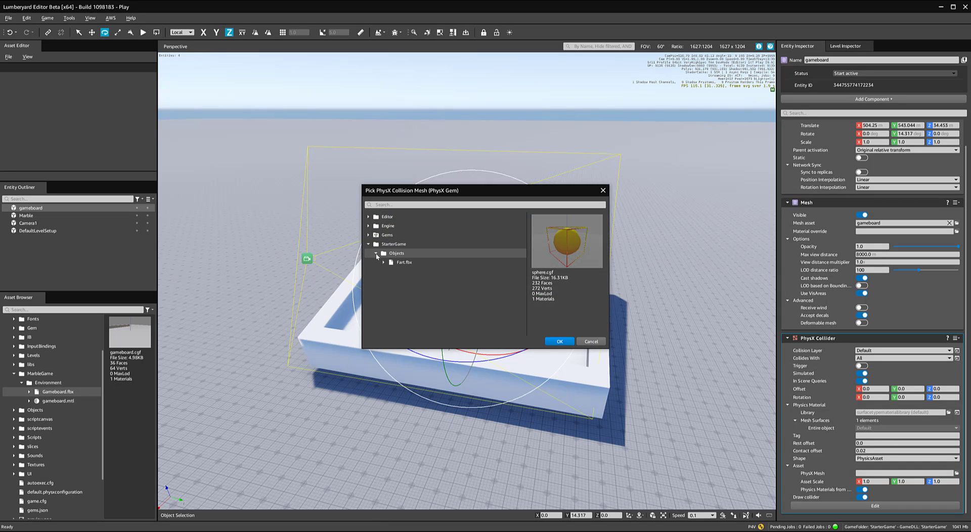
click(376, 256)
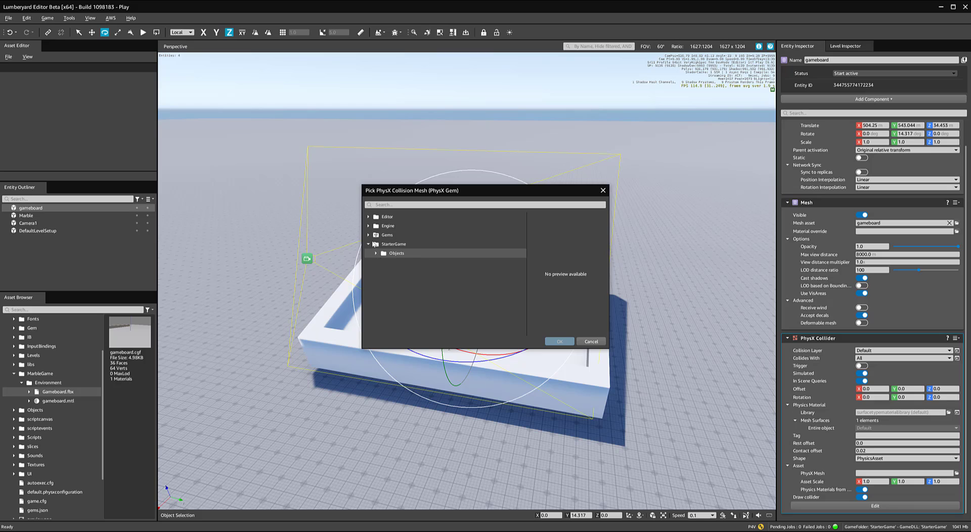
click(369, 244)
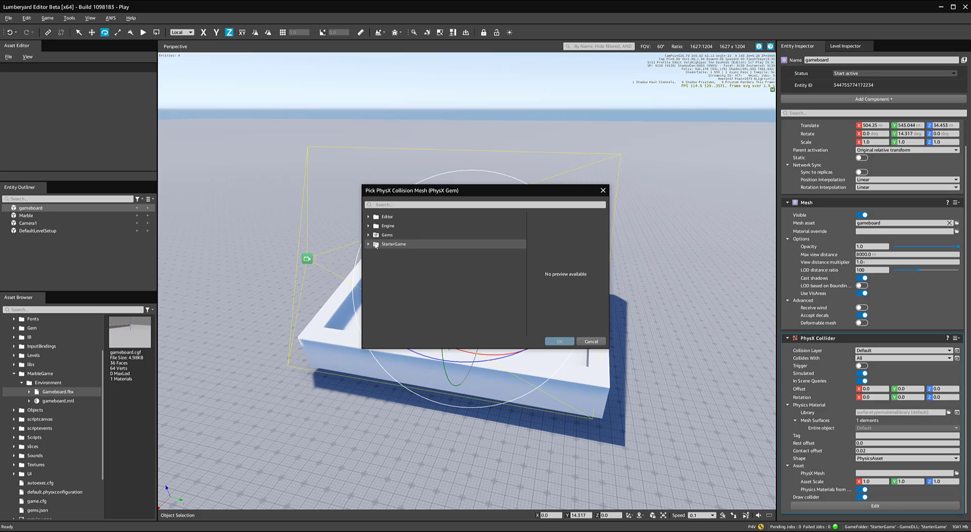
click(591, 341)
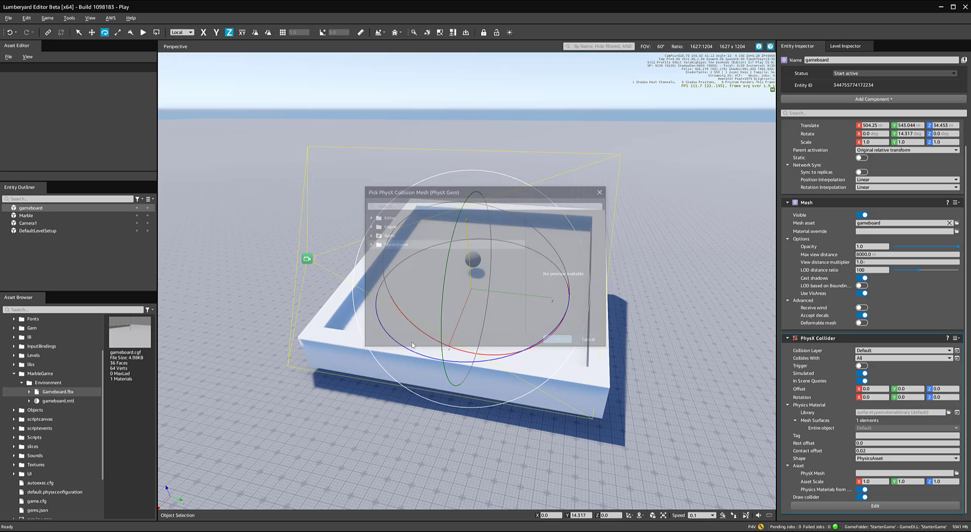
- Open the PhysX export settings of Gameboard.fbx, keep a single Gameboard mesh group and update the file
right_click(54, 393)
click(76, 397)
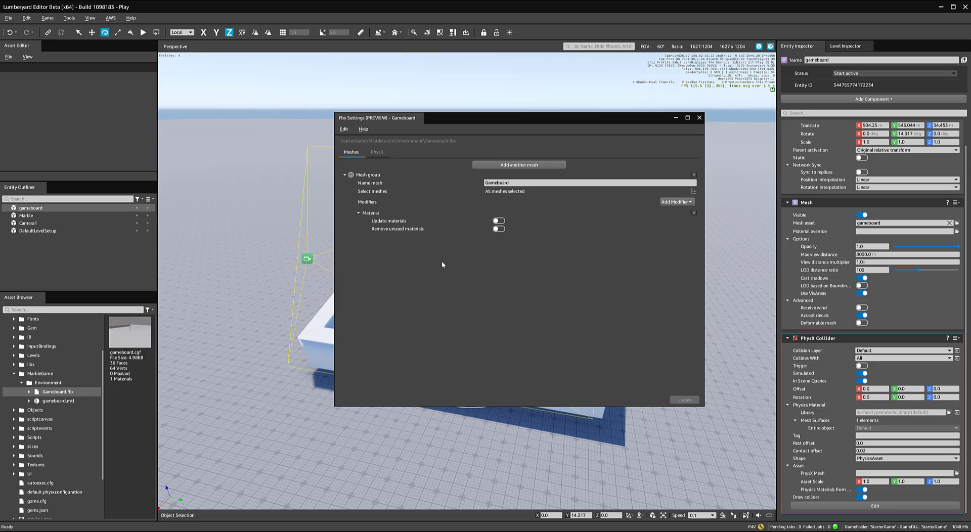
click(382, 153)
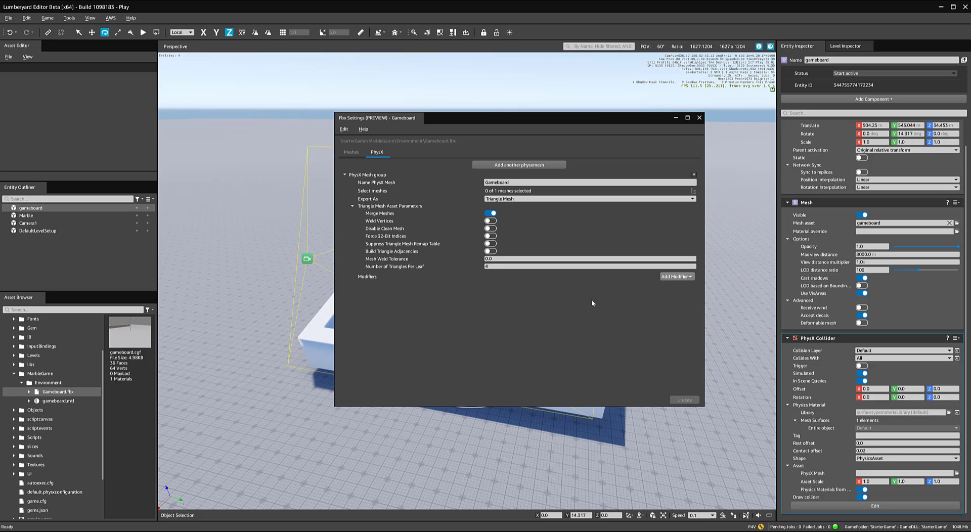
click(515, 166)
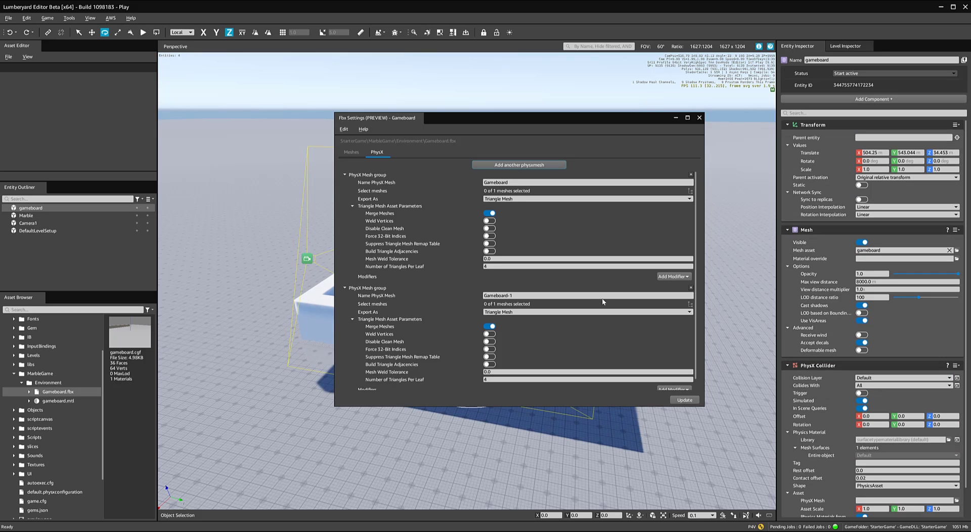
click(691, 289)
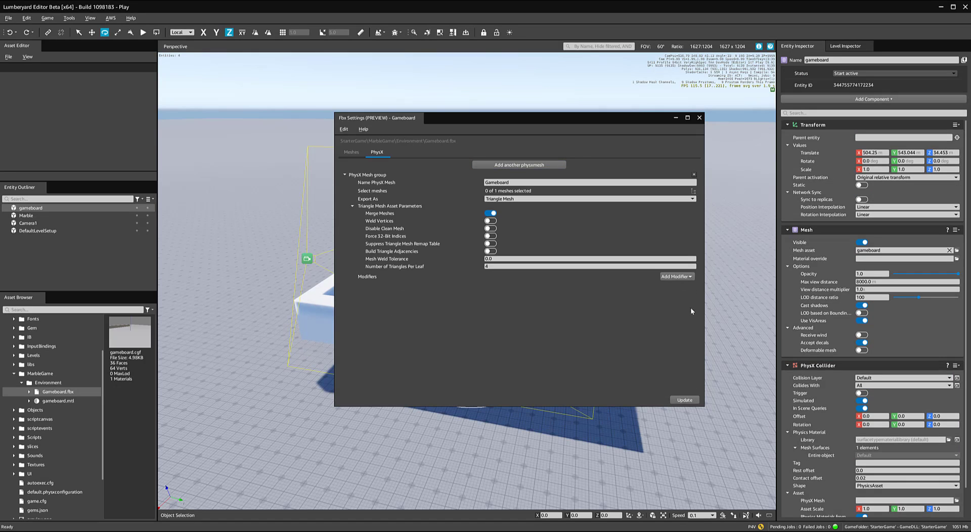
click(683, 400)
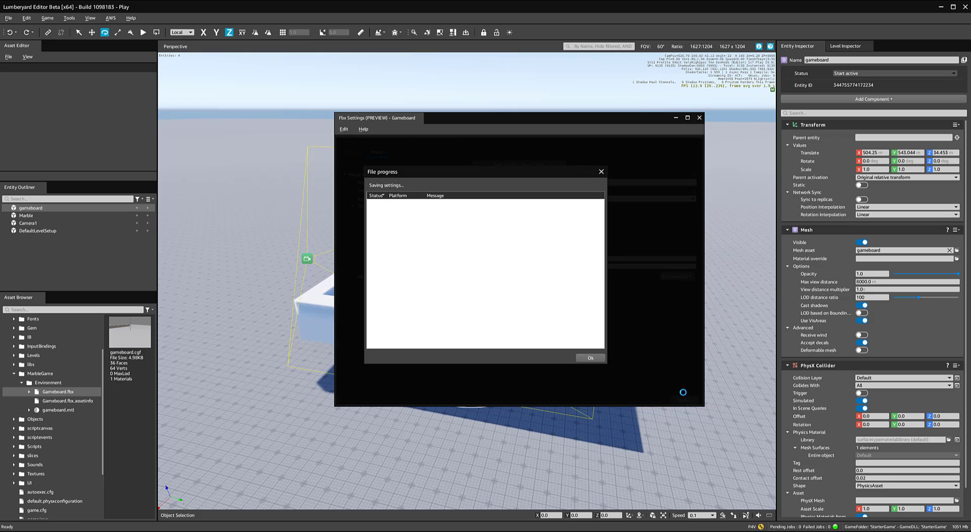
click(591, 358)
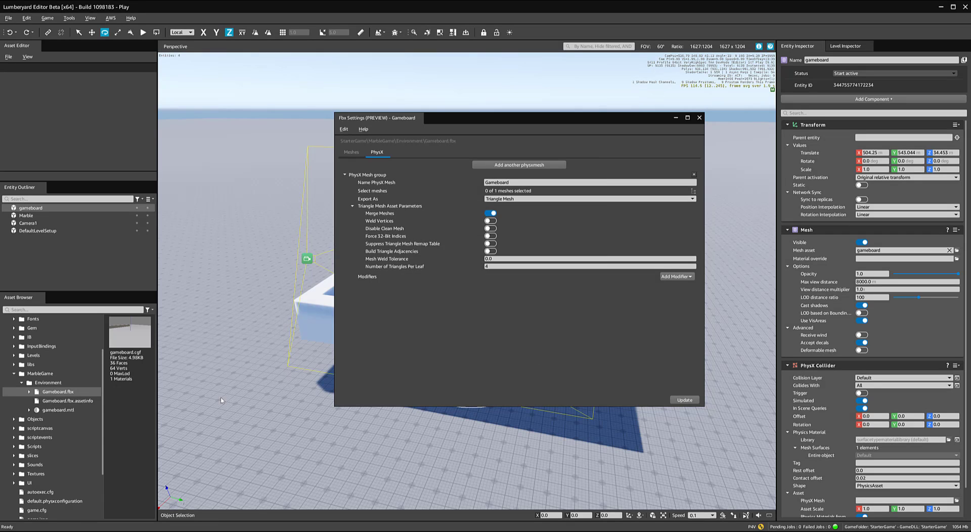
- Look for a gameboard PhysX collision mesh in the Environment folder and among the StarterGame assets offered for the collider
click(52, 402)
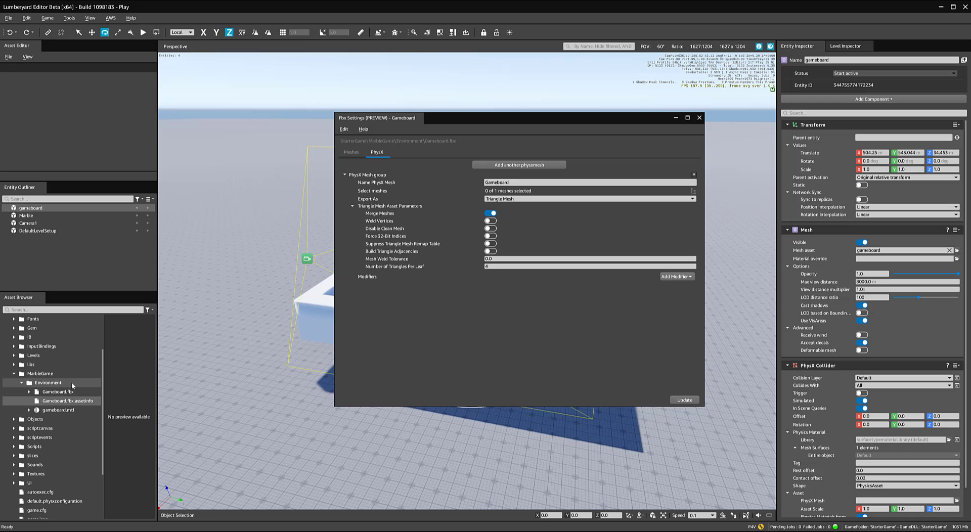
drag(608, 118, 368, 168)
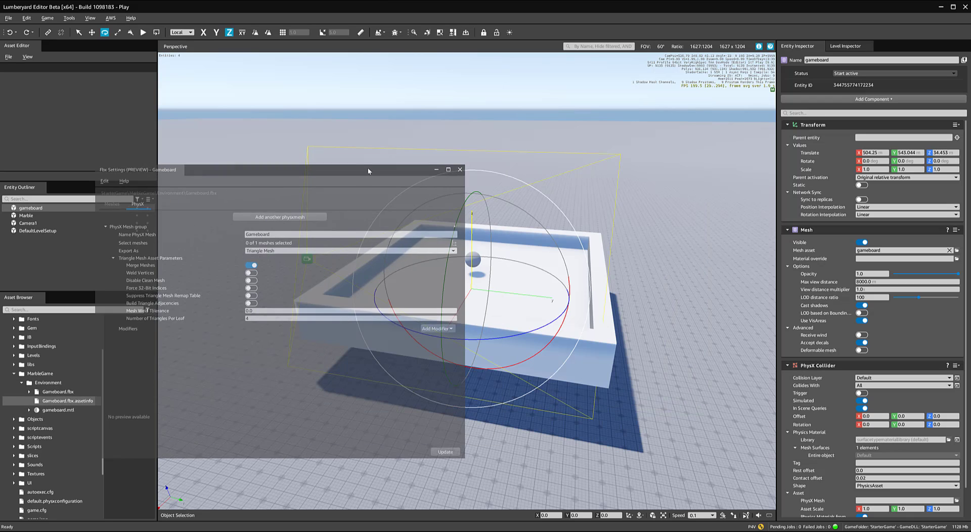
scroll(66, 448, down, 3)
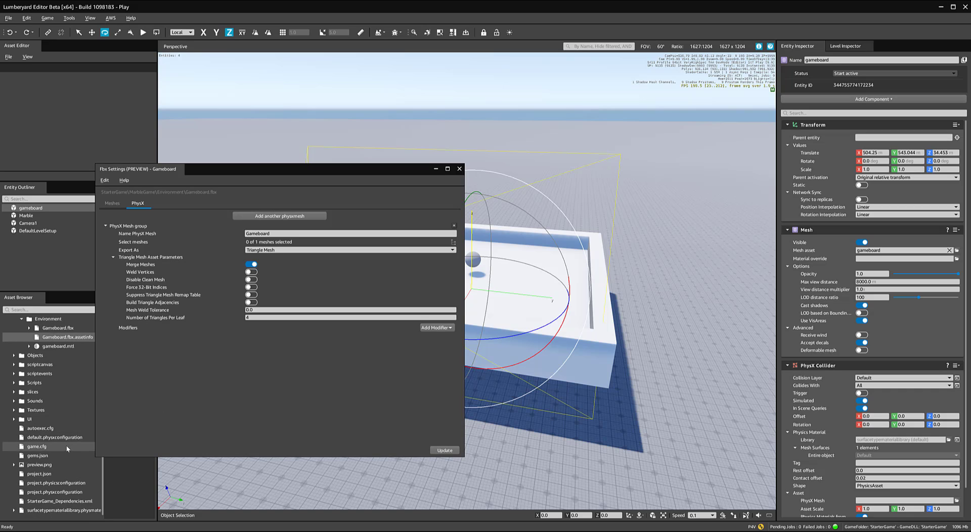
scroll(56, 437, up, 3)
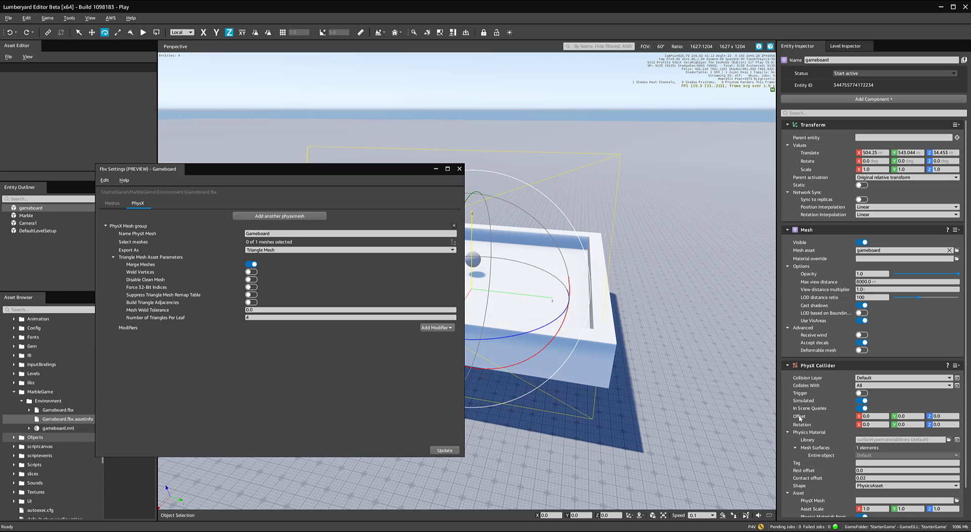
scroll(843, 400, down, 1)
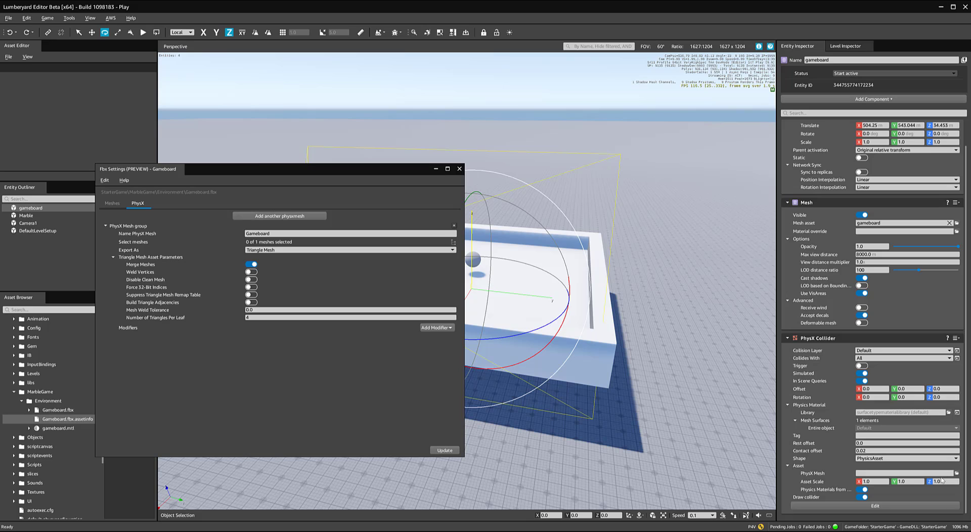
click(956, 473)
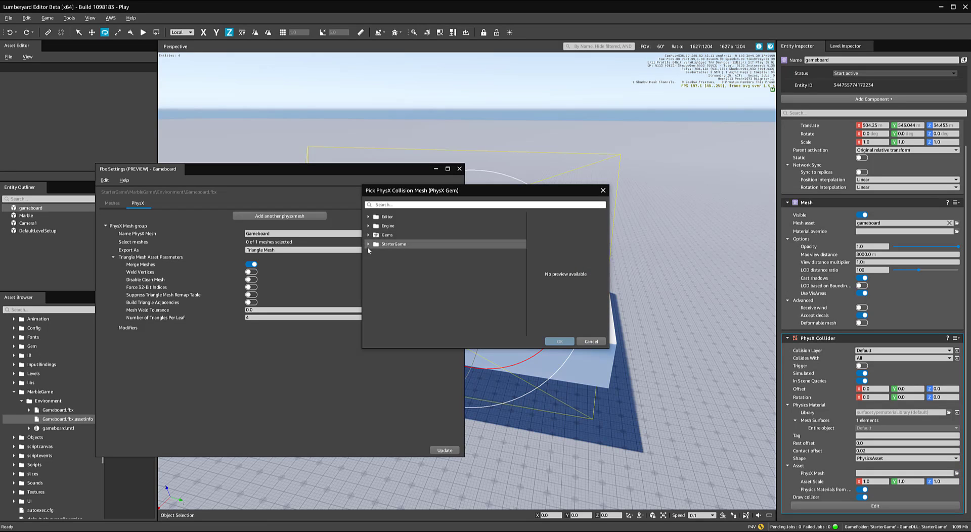
click(368, 245)
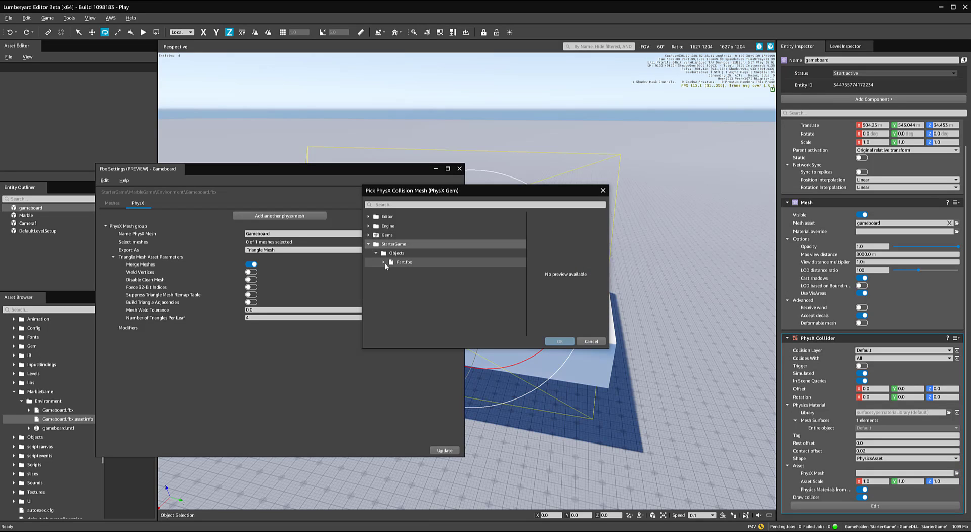
click(383, 262)
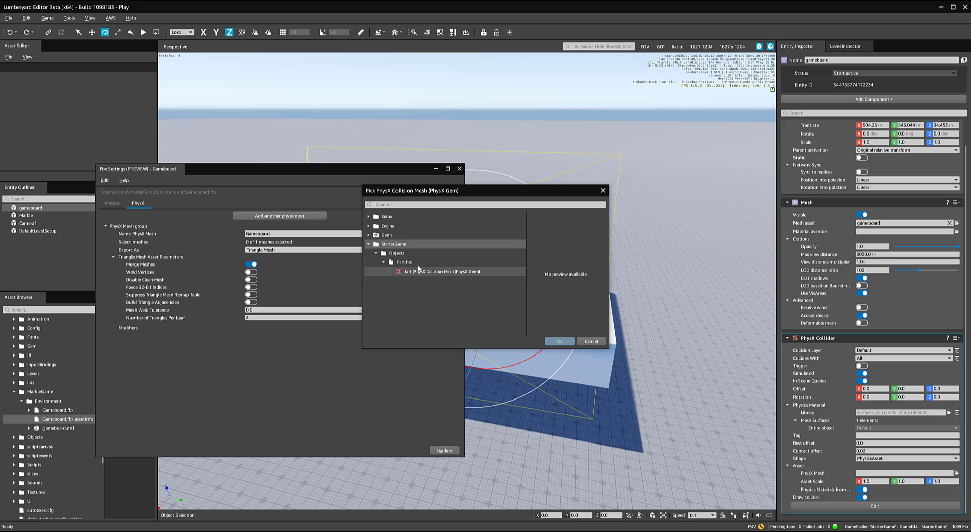
click(376, 253)
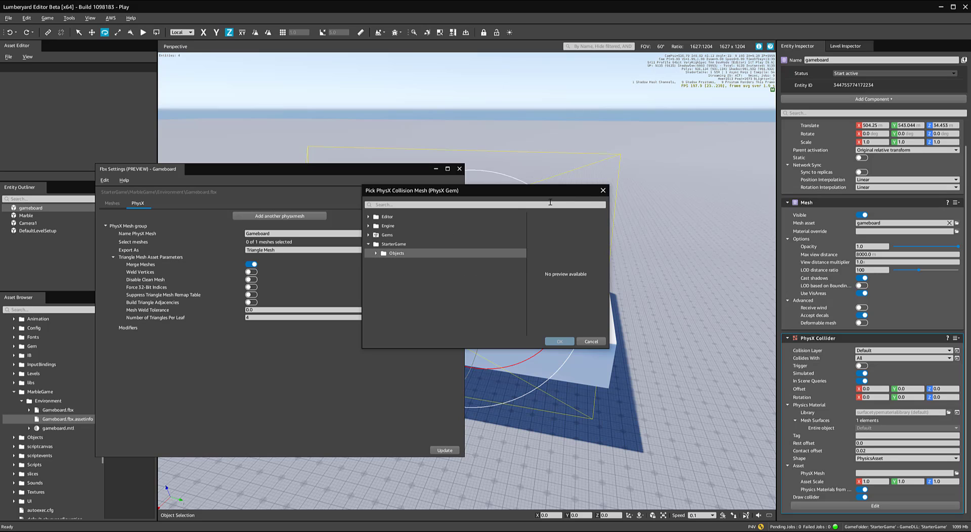
click(603, 191)
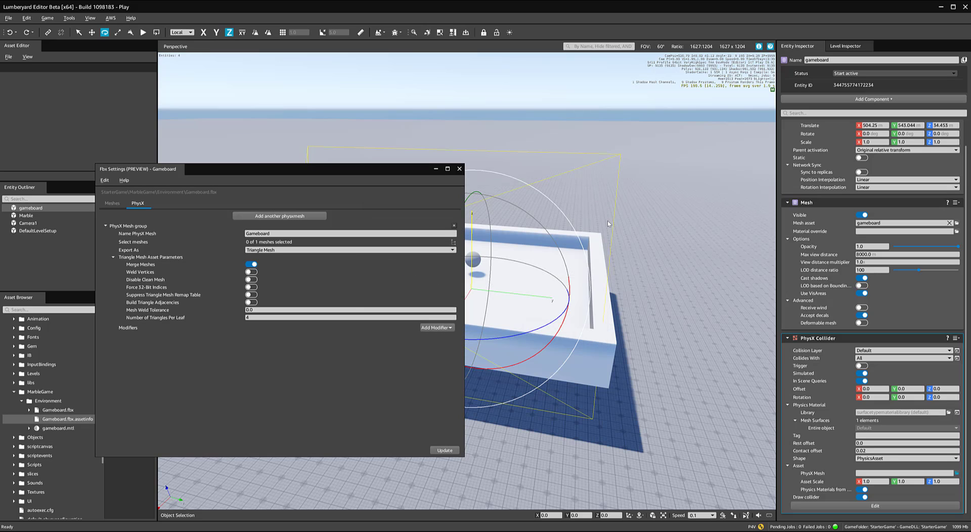
- Try Convex as the export type of the Gameboard PhysX mesh group and return it to Triangle Mesh
click(342, 253)
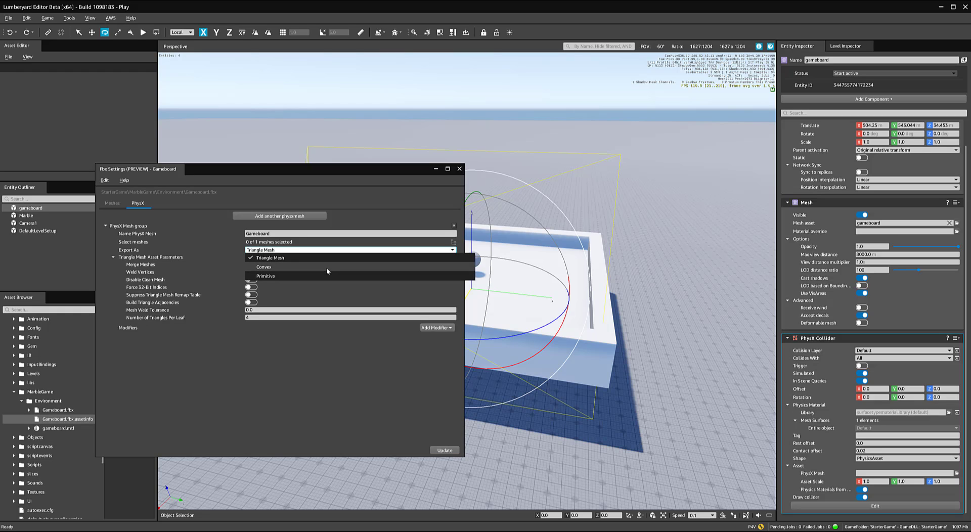
click(327, 267)
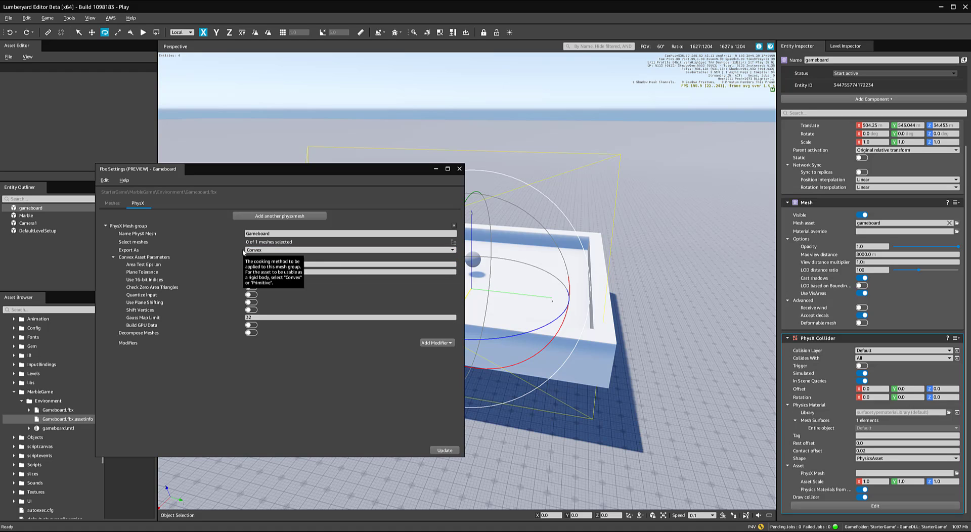
click(284, 250)
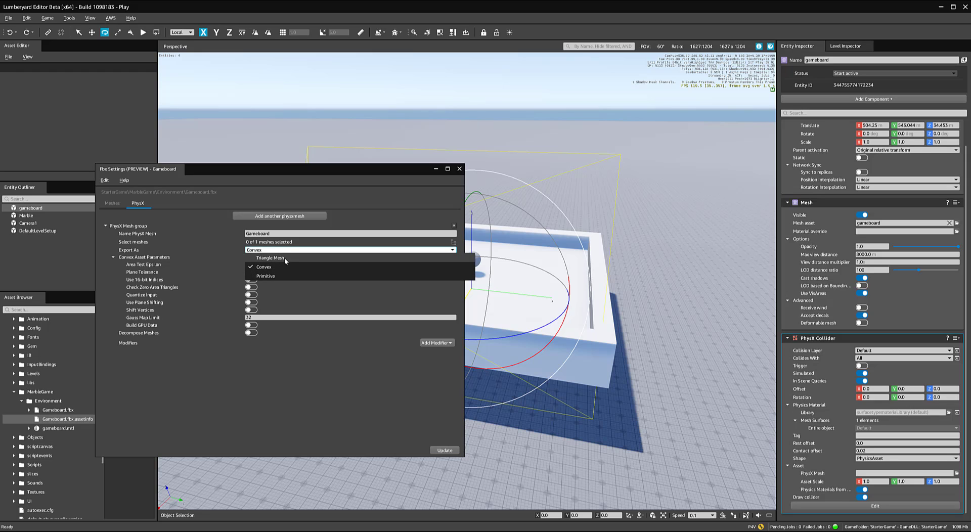
click(284, 257)
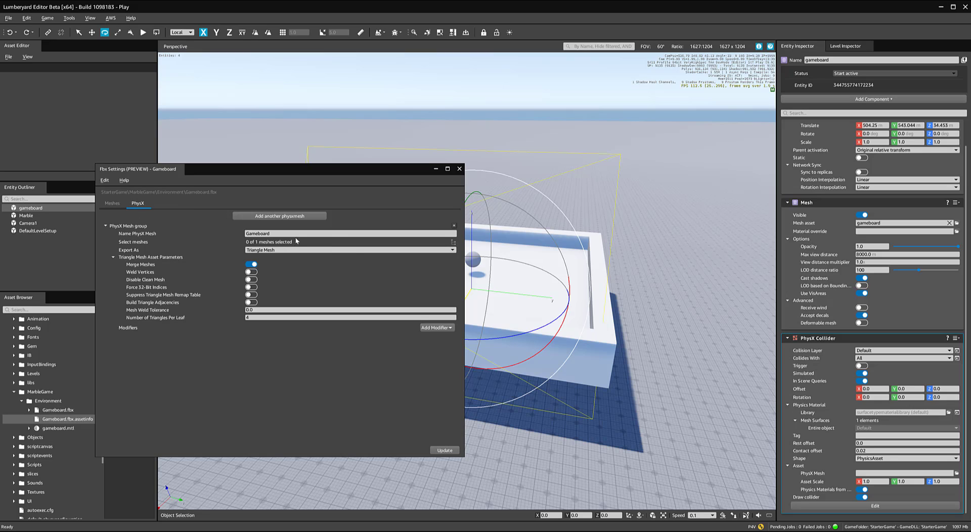
mouse_move(189, 318)
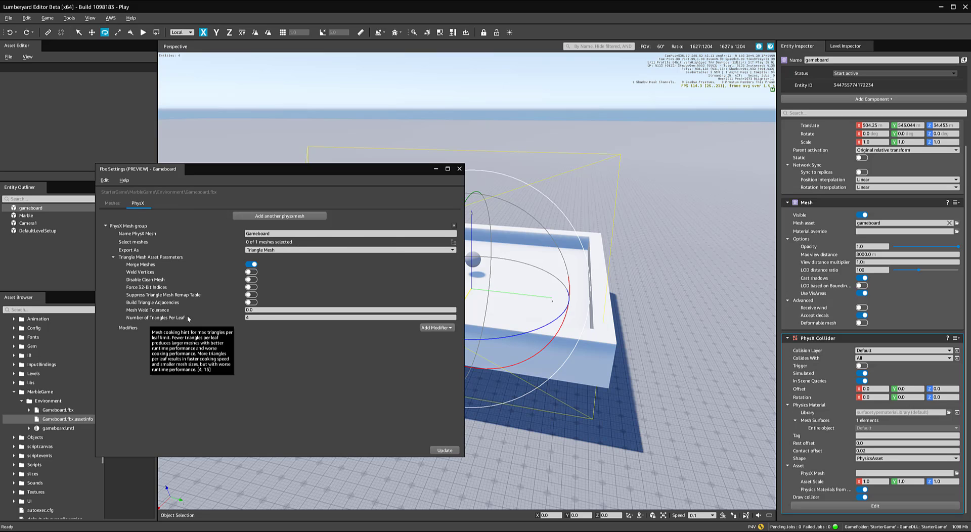
click(438, 329)
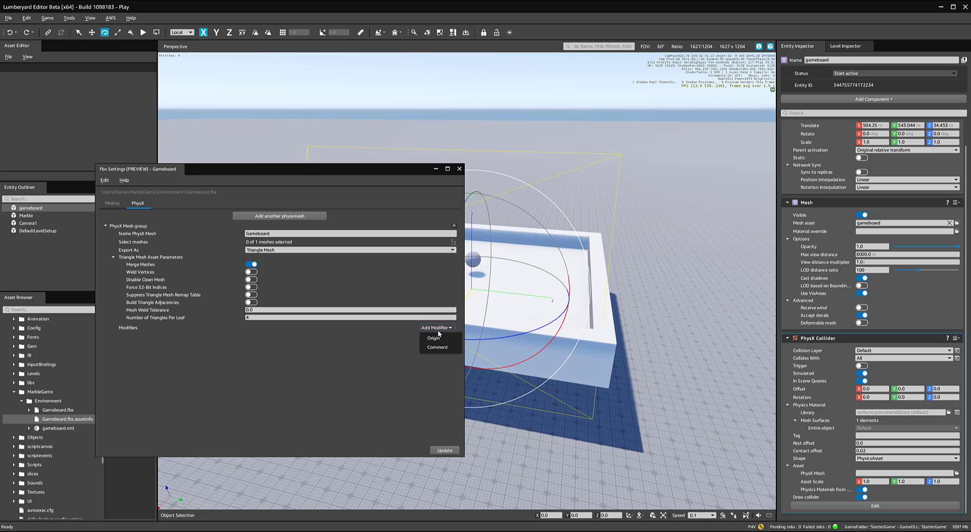
click(348, 344)
- Try Primitive as the PhysX mesh group's export type and check its target shape options
mouse_move(181, 303)
click(348, 250)
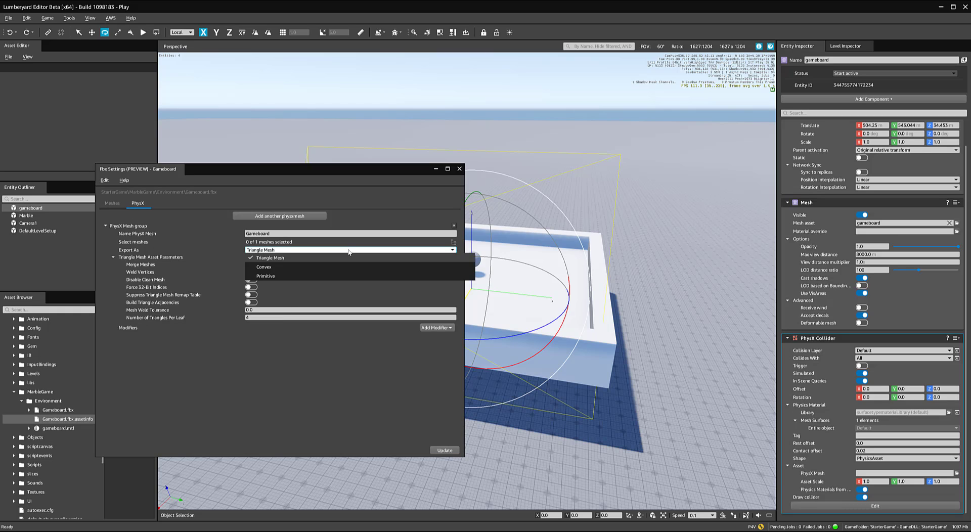
click(327, 277)
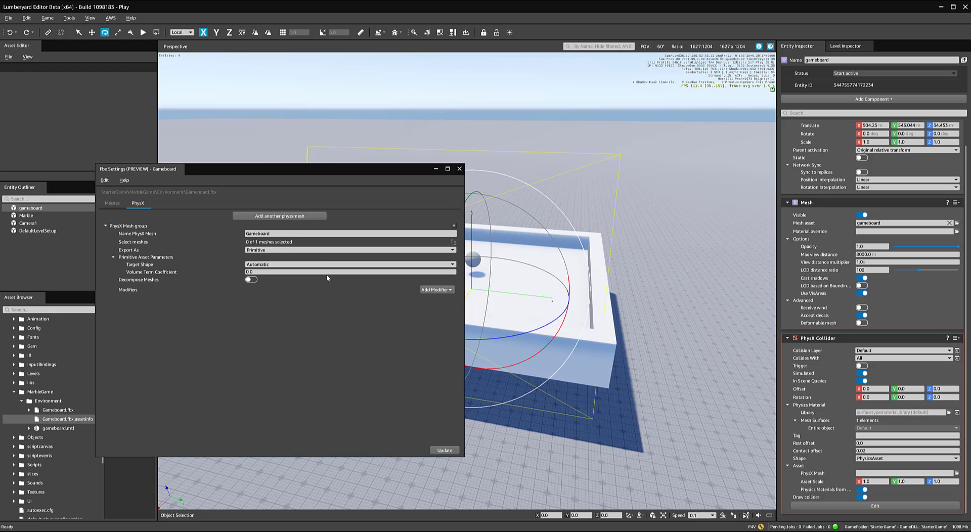
click(286, 266)
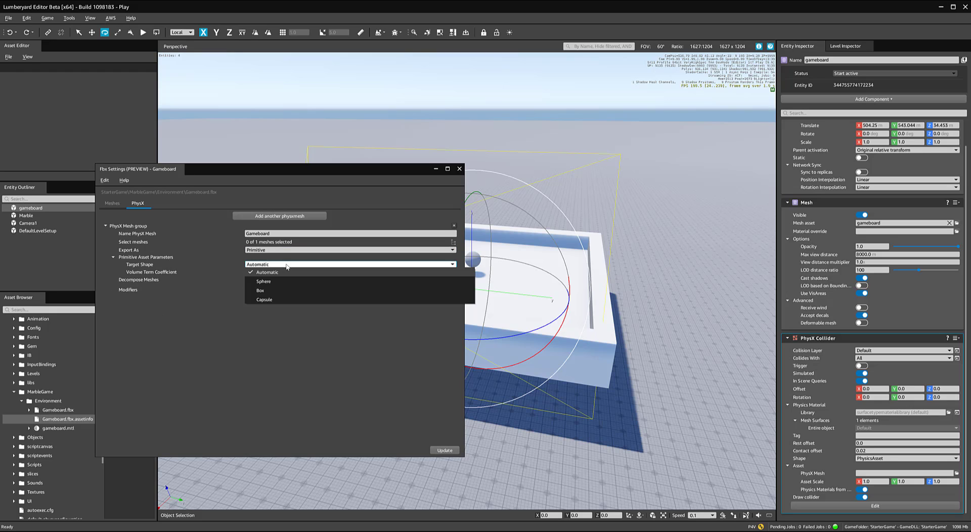
click(273, 332)
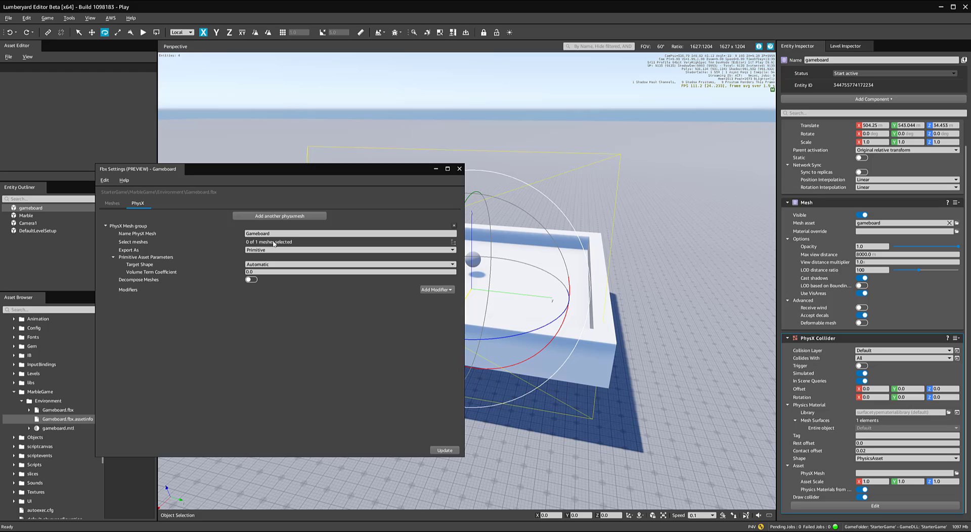
- Include the GameBoard node in the PhysX mesh group and export it as Convex
click(453, 243)
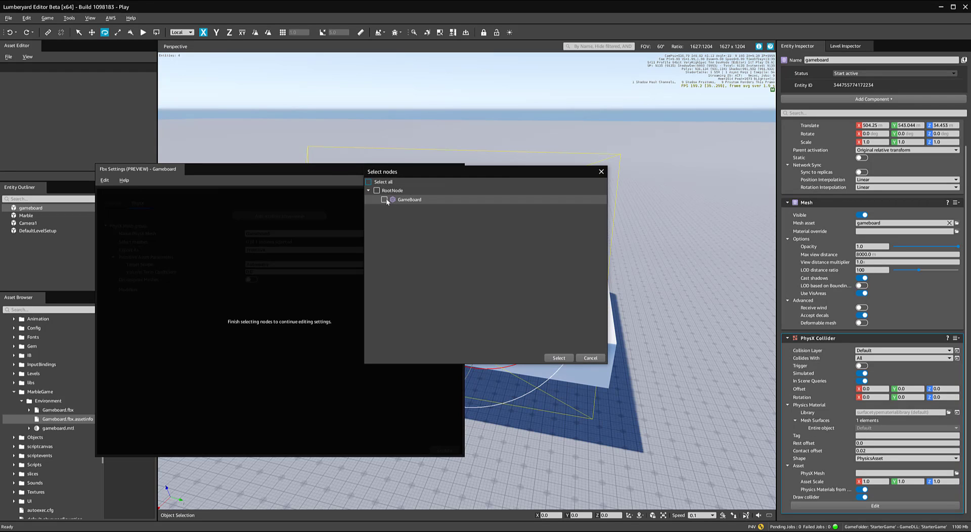
click(559, 358)
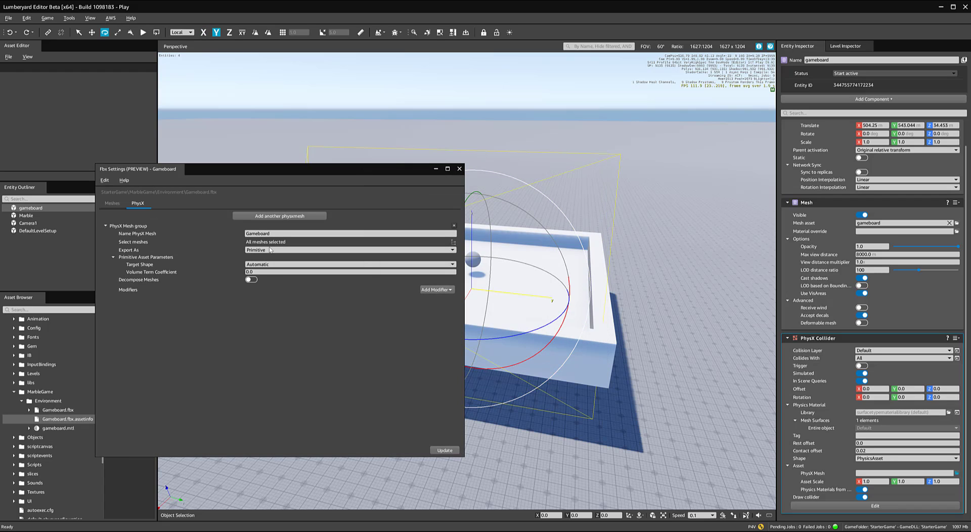
click(453, 250)
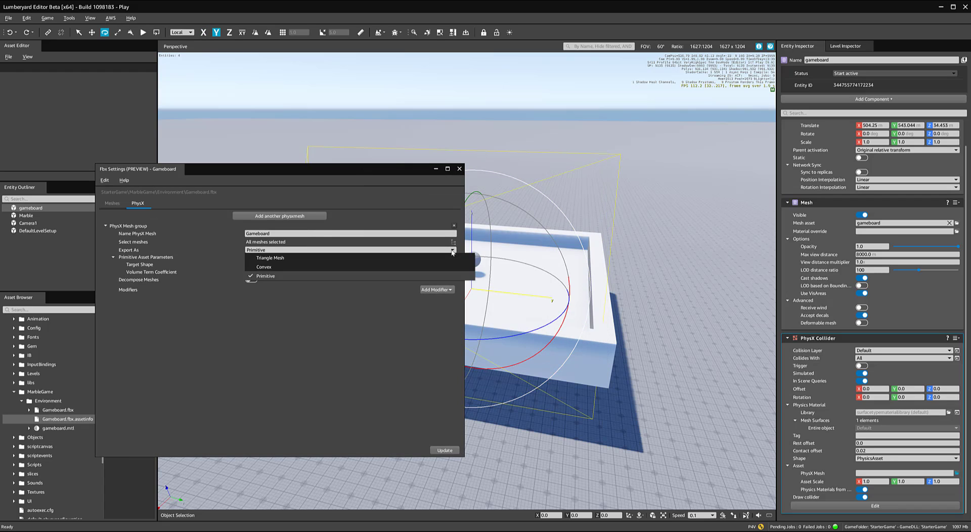
click(452, 251)
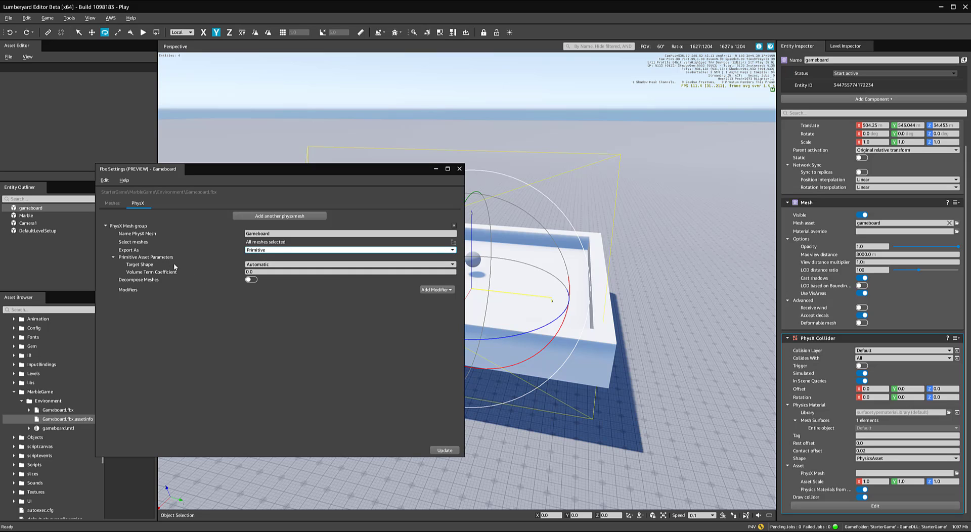
click(283, 250)
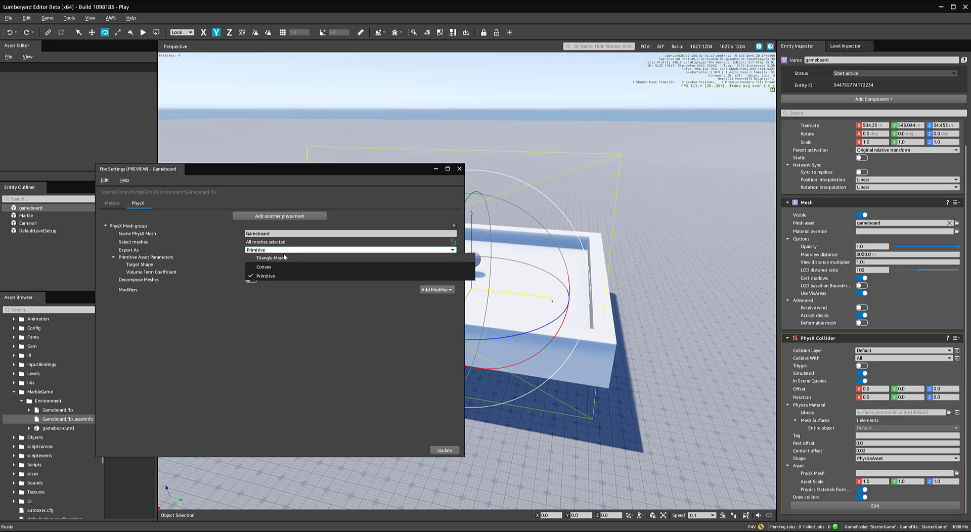
click(278, 266)
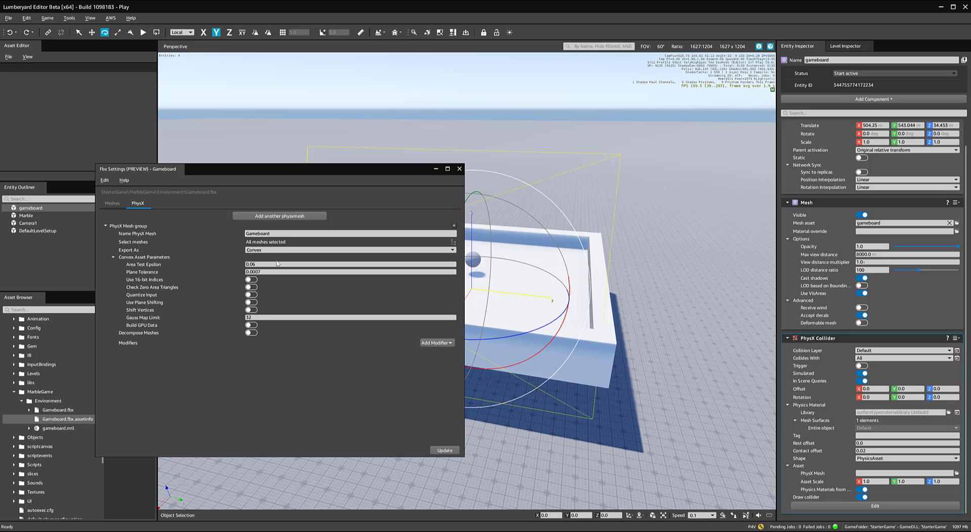
- Update the Gameboard.fbx settings and close them, discarding any remaining unsaved changes
click(443, 450)
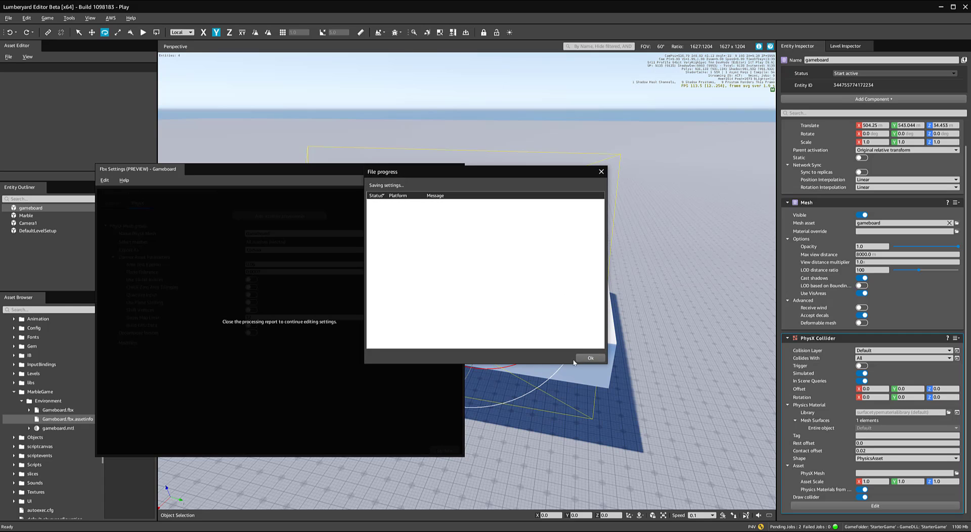
click(459, 168)
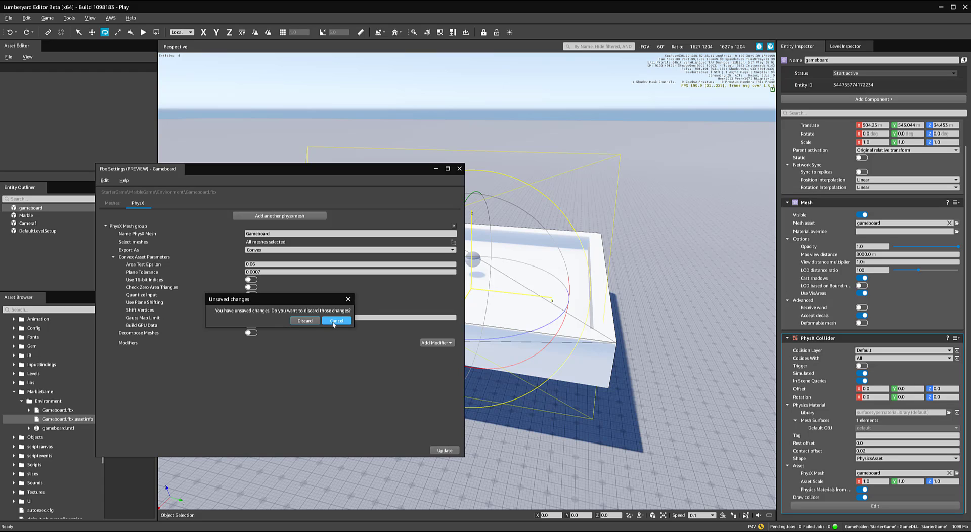
click(305, 320)
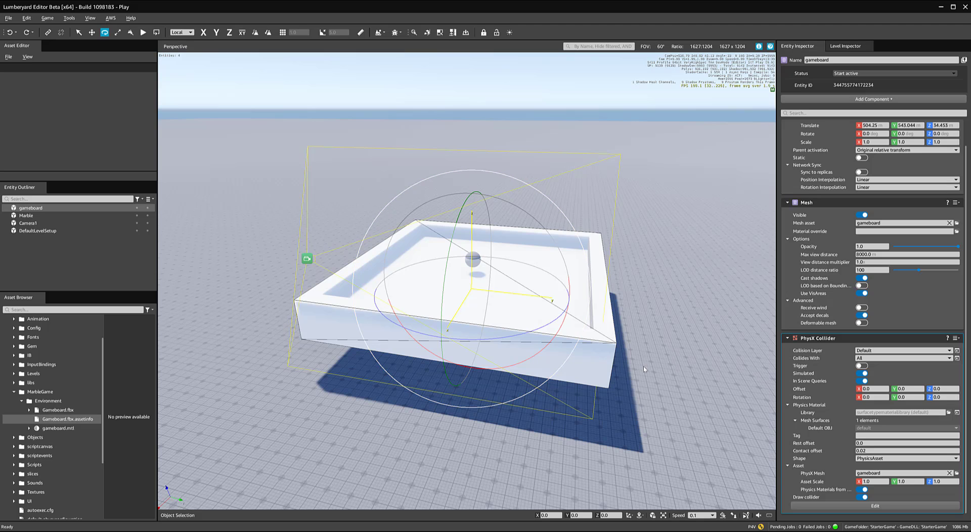
- Rotate the gameboard about 12 degrees around its Y axis and run the game to test the marble on the convex collider
drag(444, 280, 443, 282)
key(ctrl+g)
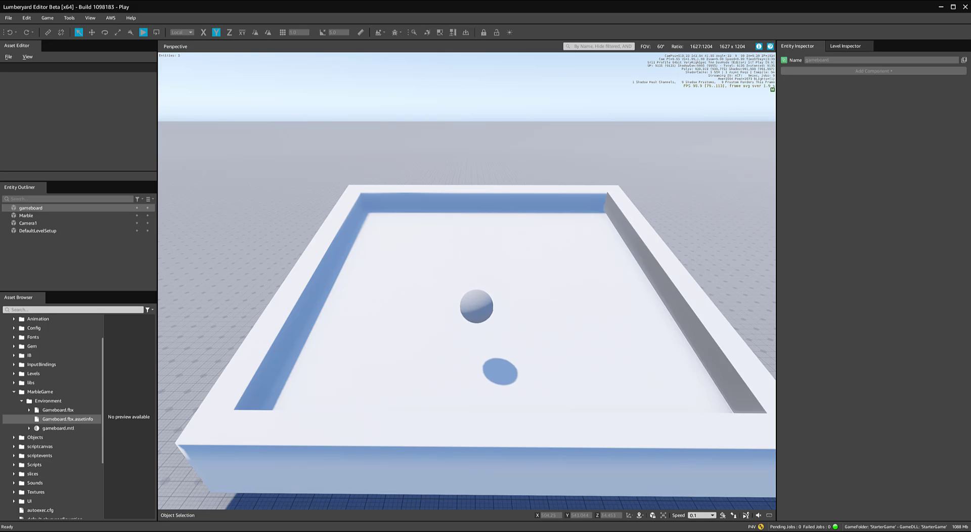
key(Escape)
alt+middle_drag(480, 330, 482, 335)
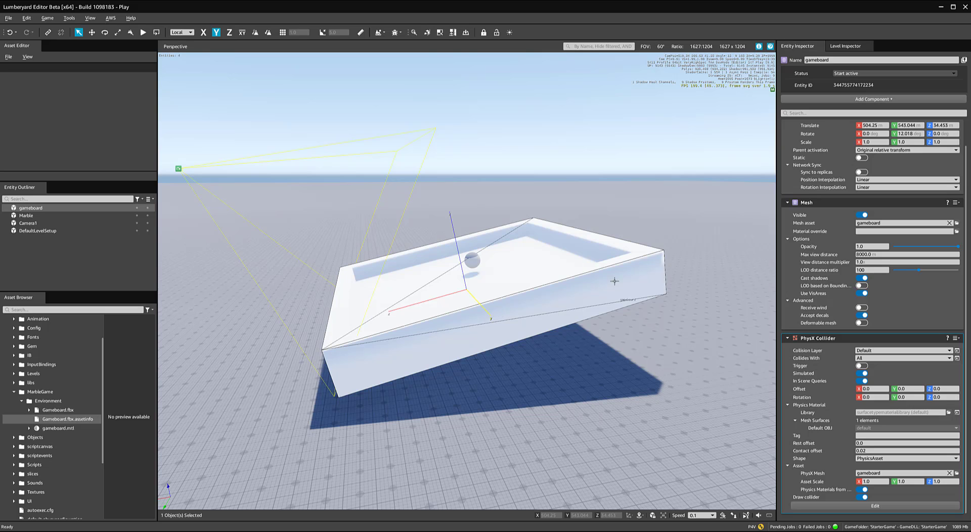
alt+middle_drag(514, 303, 466, 313)
alt+middle_drag(524, 333, 551, 286)
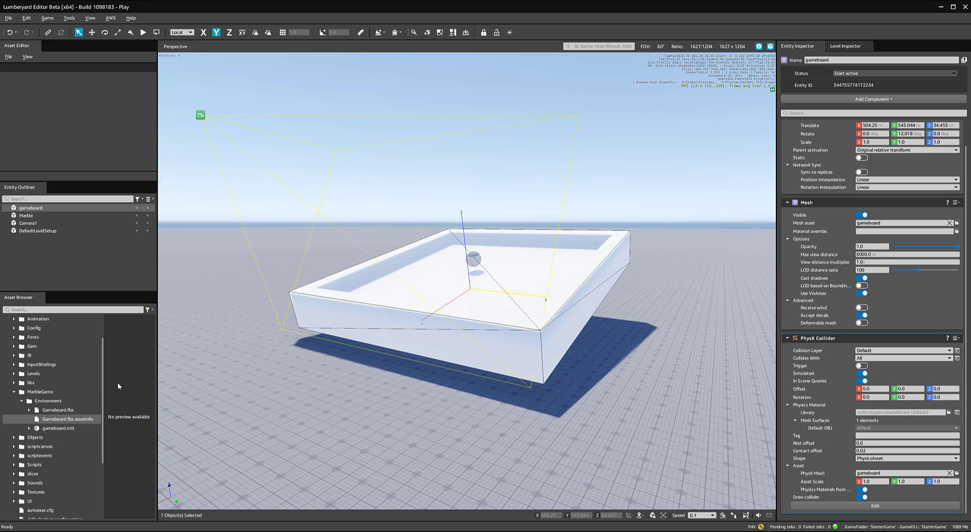
- Export the PhysX mesh group of Gameboard.fbx as Triangle Mesh and update the asset
right_click(63, 411)
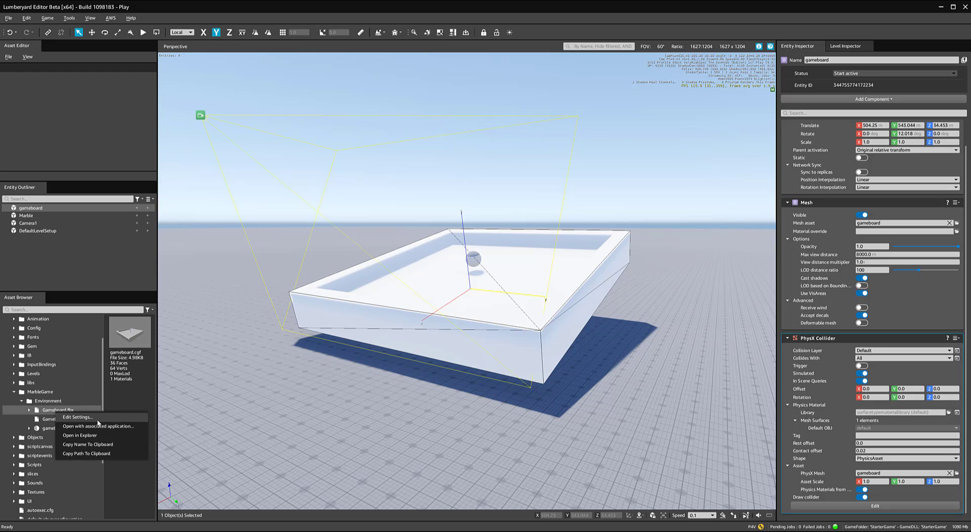
click(71, 417)
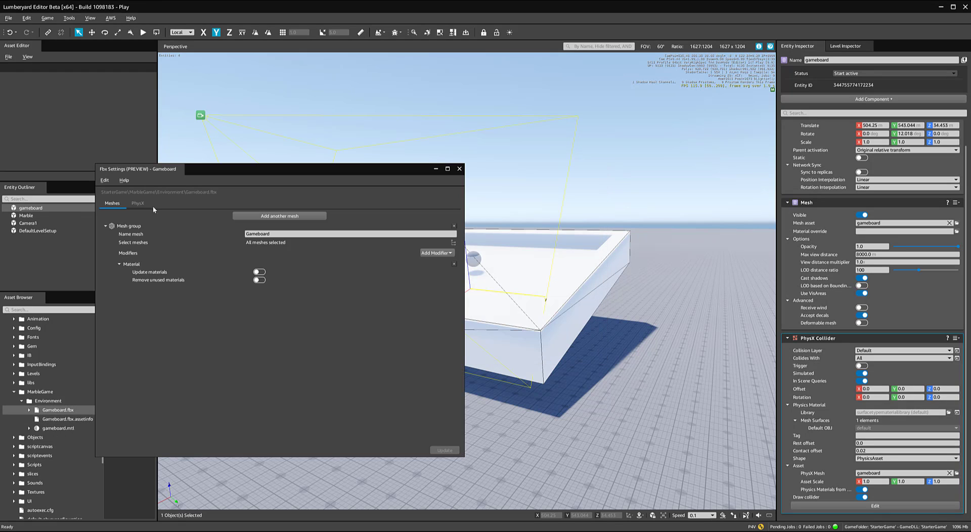
click(138, 203)
click(261, 251)
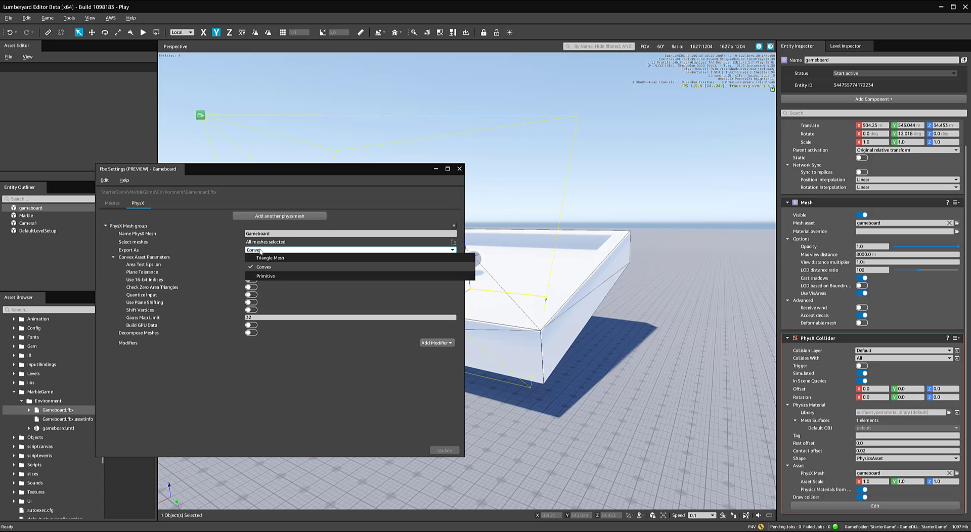
click(266, 258)
click(444, 451)
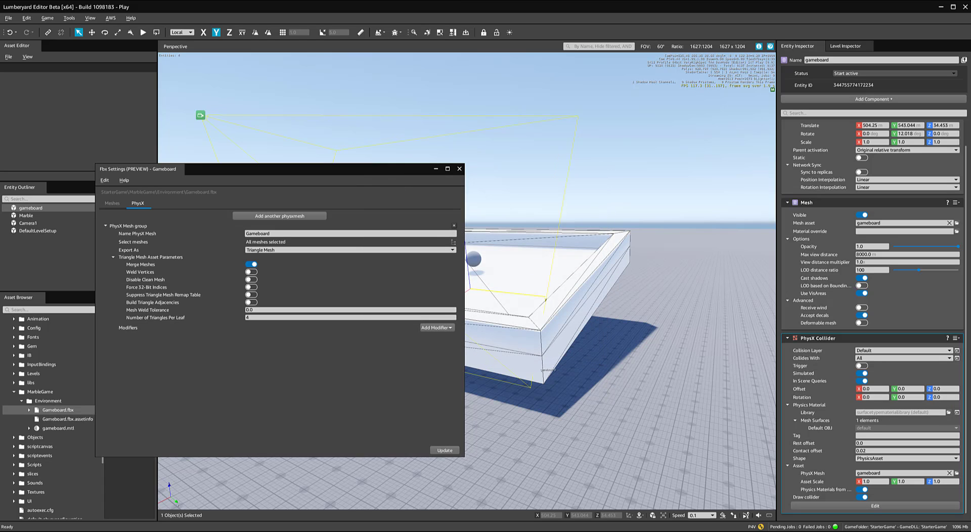
- Close the Gameboard.fbx settings, discarding unsaved changes, and run the game to test the marble on the tilted board
alt+middle_drag(547, 363, 557, 330)
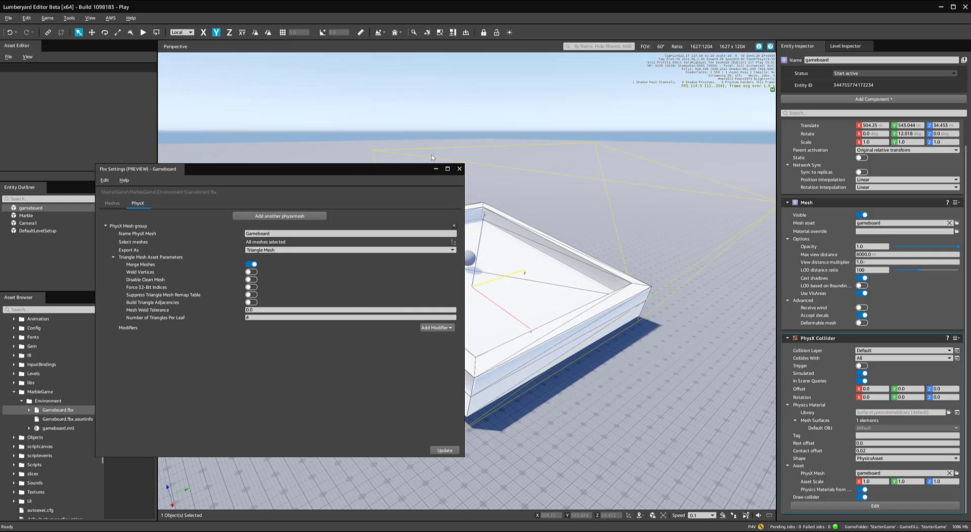
click(459, 168)
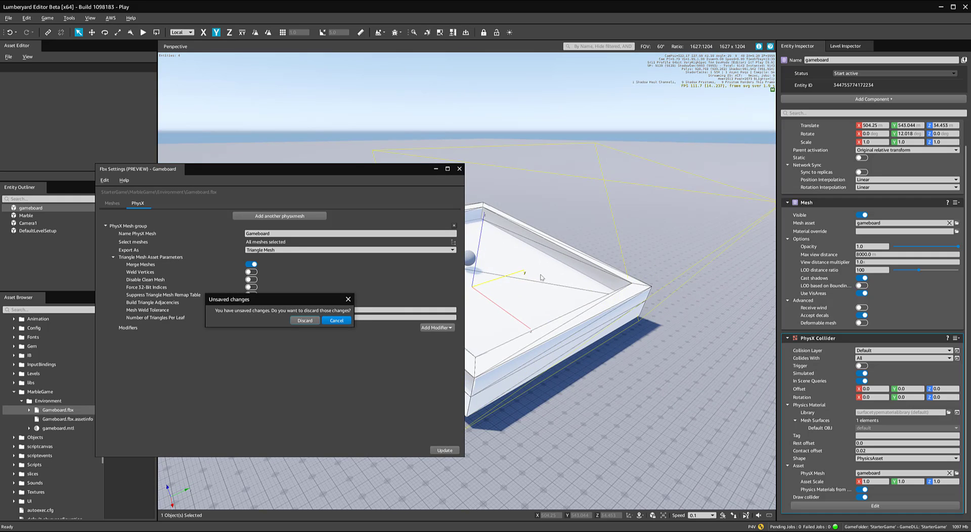
click(305, 321)
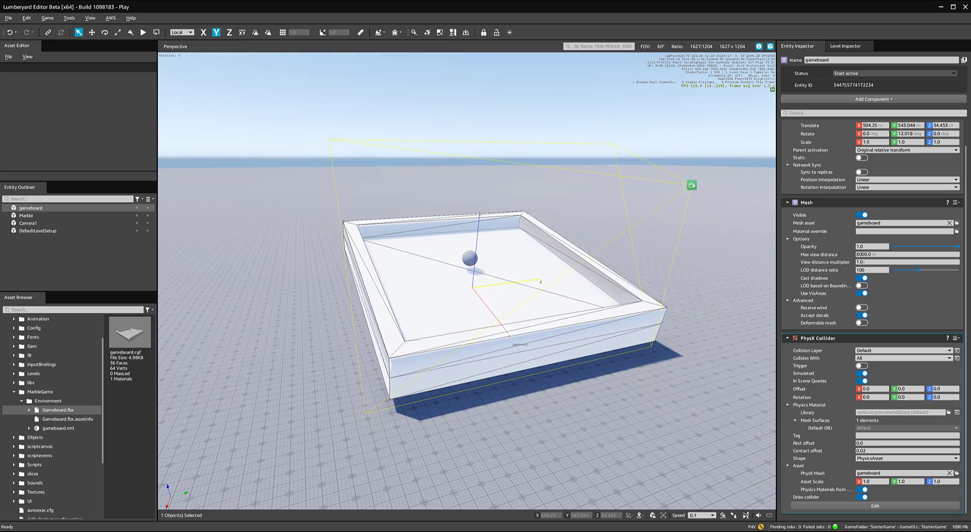
key(ctrl+g)
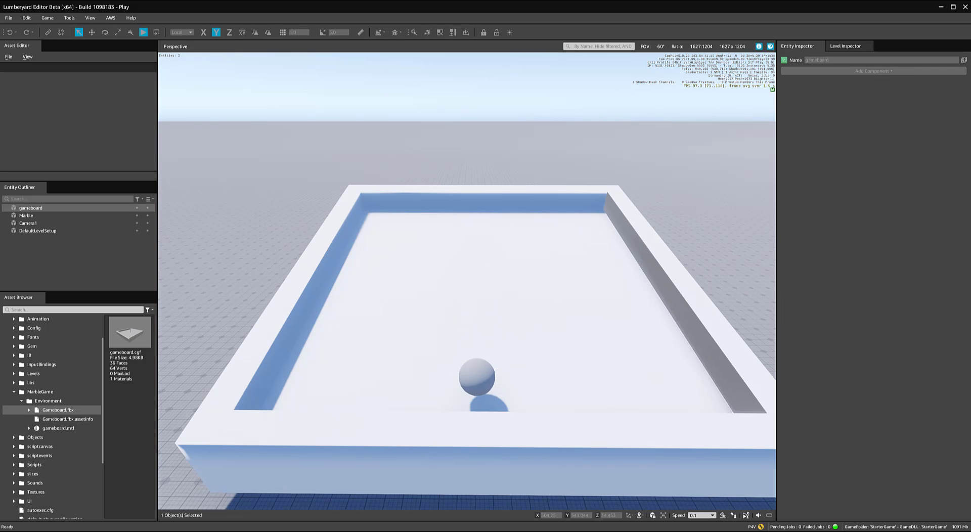
key(Escape)
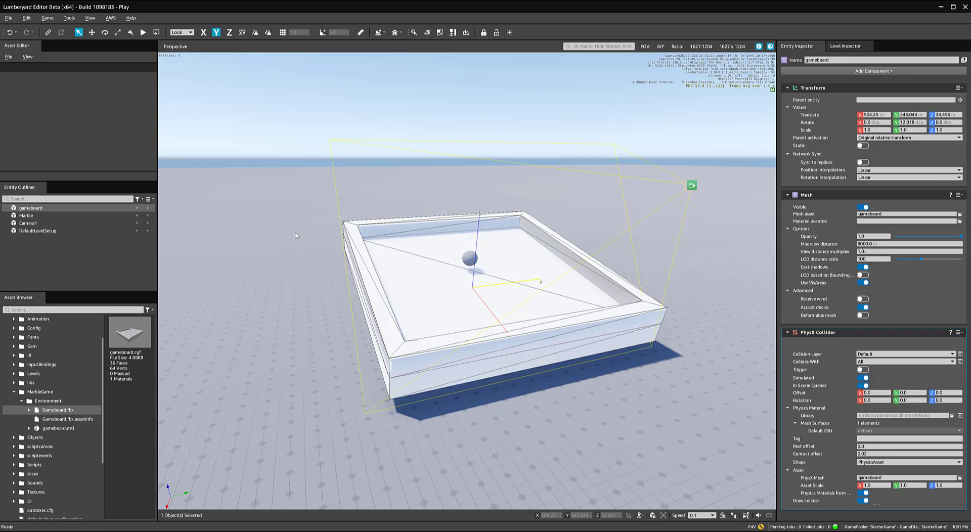
- Select the Marble and turn on Draw collider in its PhysX Collider component
click(472, 259)
alt+middle_drag(481, 290, 551, 290)
scroll(496, 288, up, 3)
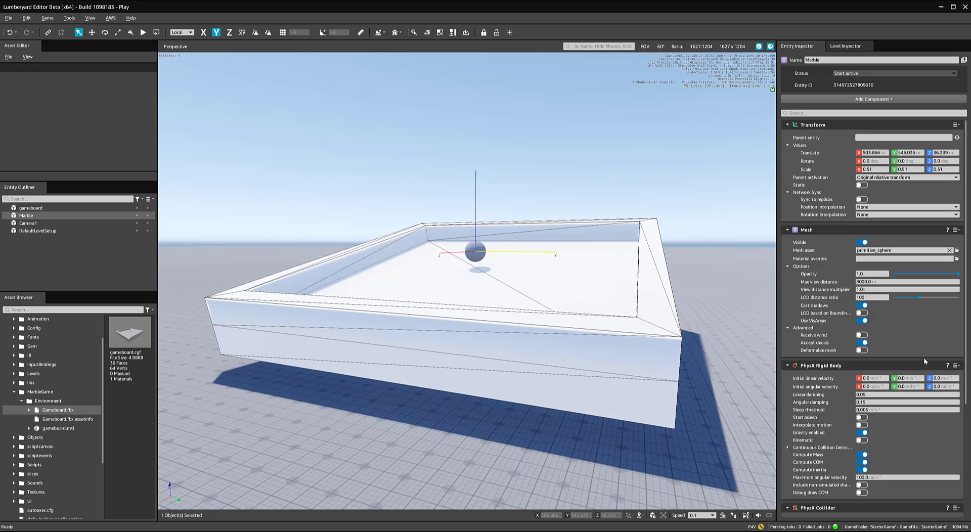
scroll(923, 357, down, 3)
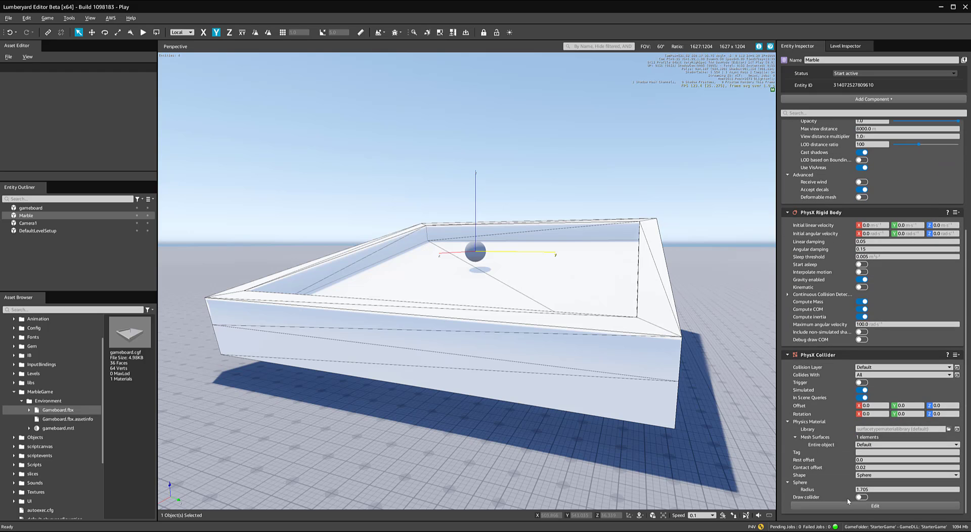
click(863, 498)
click(863, 498)
- Set the sphere radius of the Marble's PhysX Collider to 1.0 and run the game to test the marble's rolling
click(875, 490)
text(1)
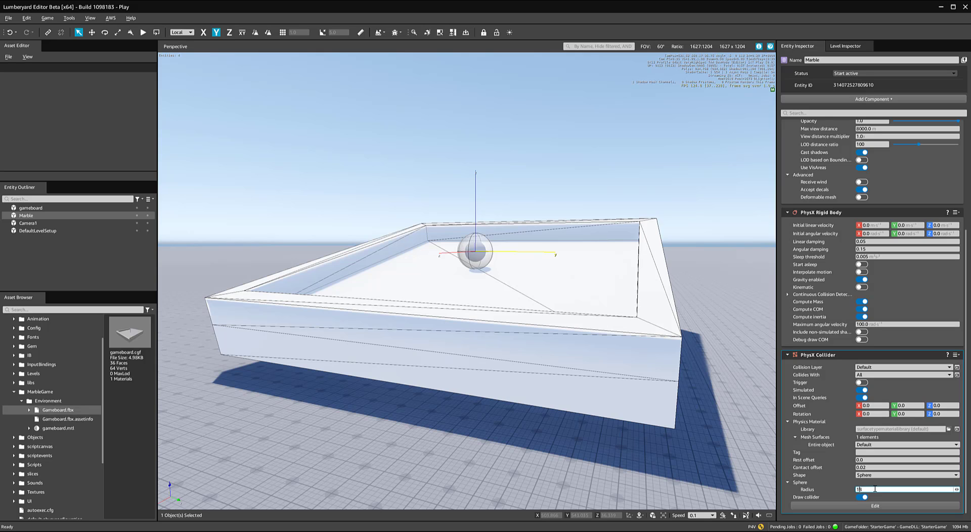
text(8)
key(Return)
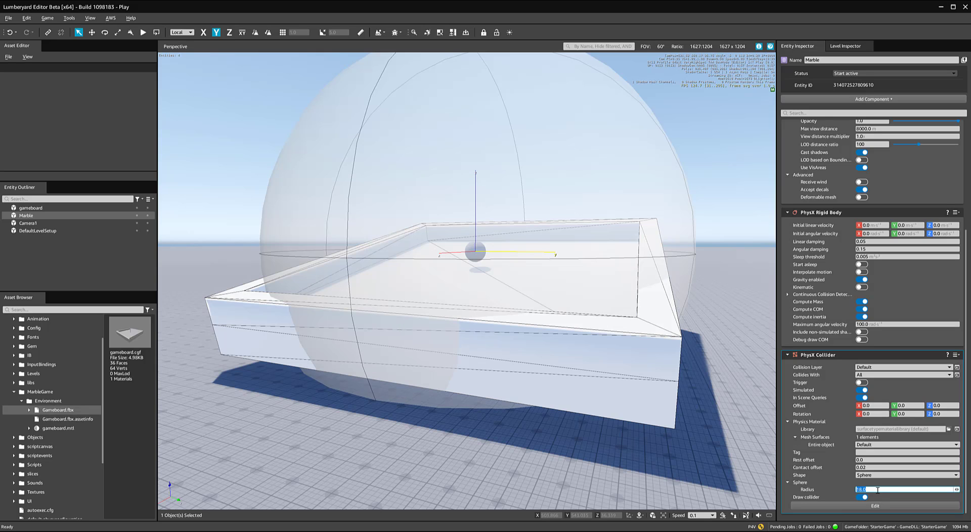
text(1)
key(Return)
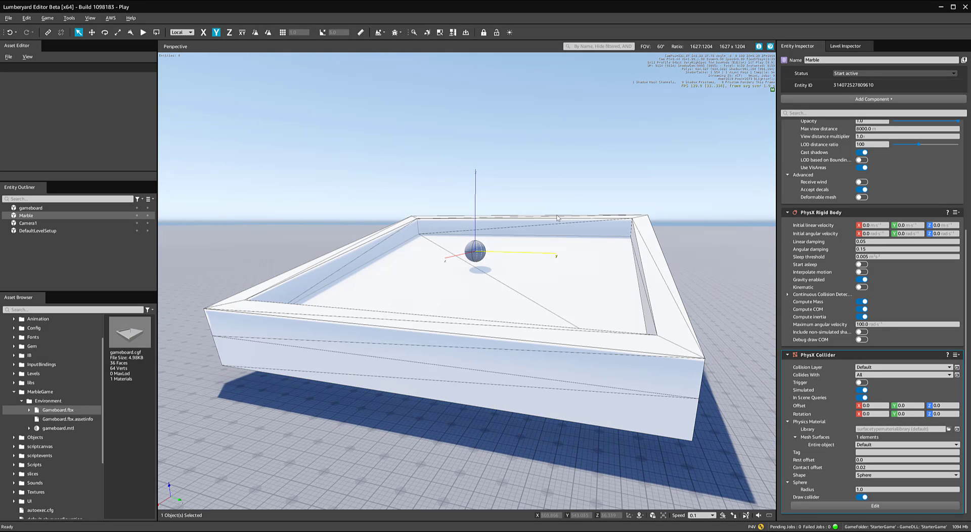
key(ctrl+g)
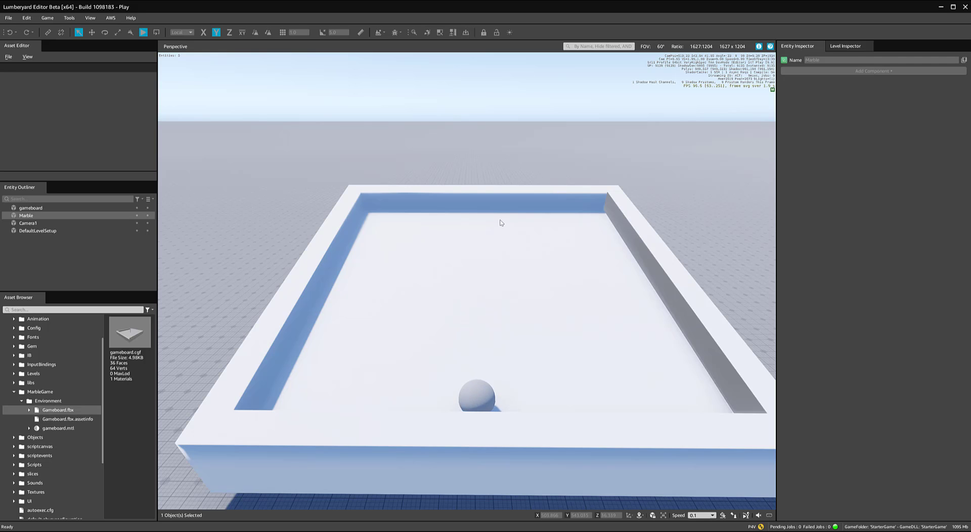
key(Escape)
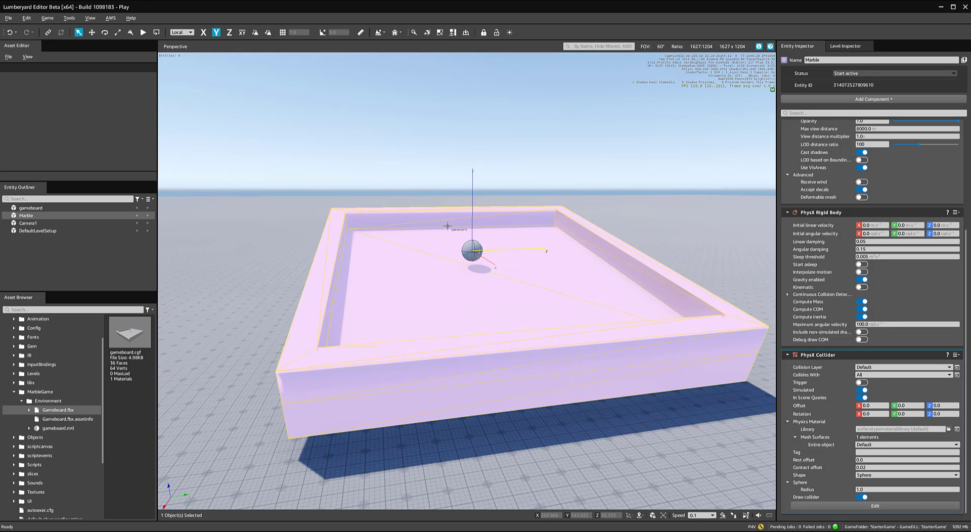